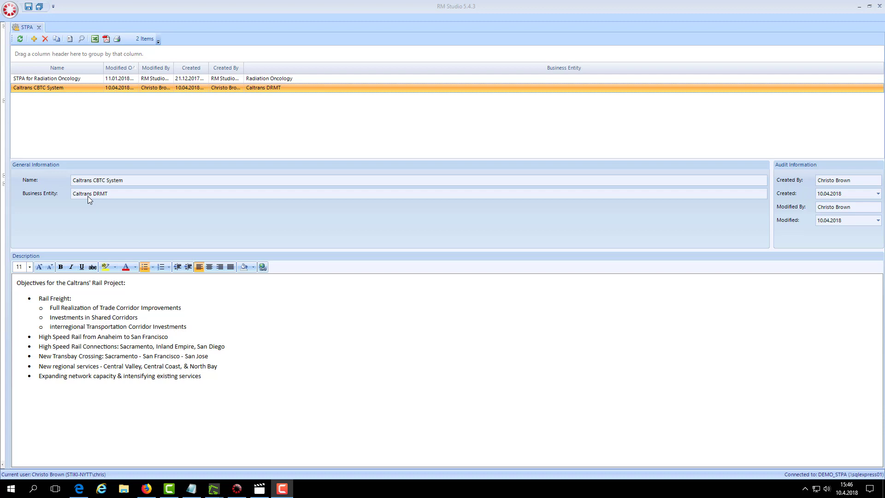
Open the Caltrans CBTC System project from the STPA list.
click(62, 286)
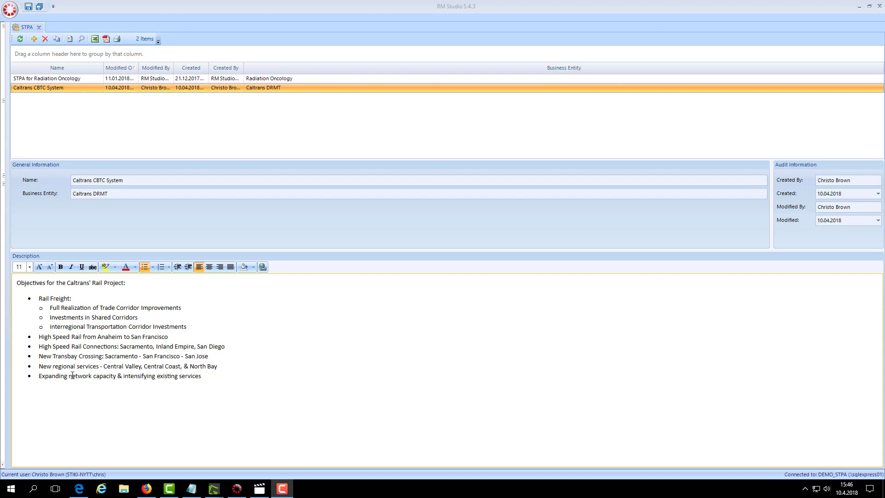
double_click(76, 93)
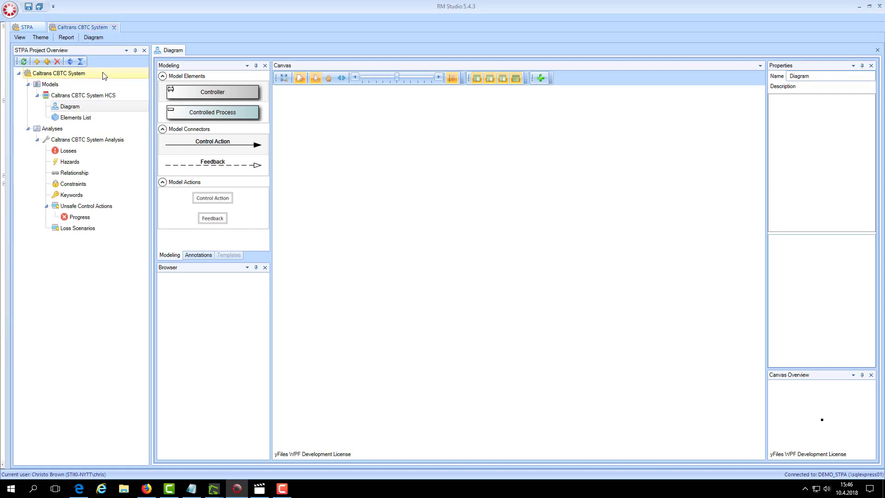
click(41, 83)
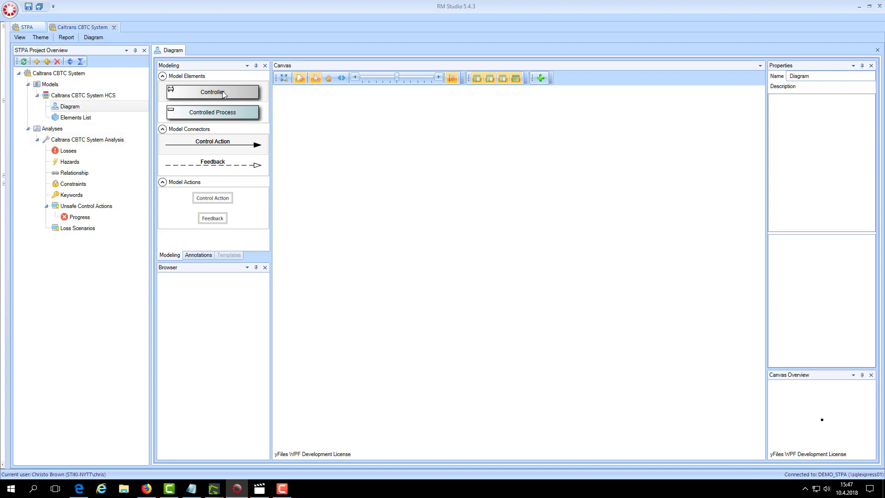
Add a controller to the upper part of the diagram canvas and name it "ATS System".
drag(223, 94, 474, 154)
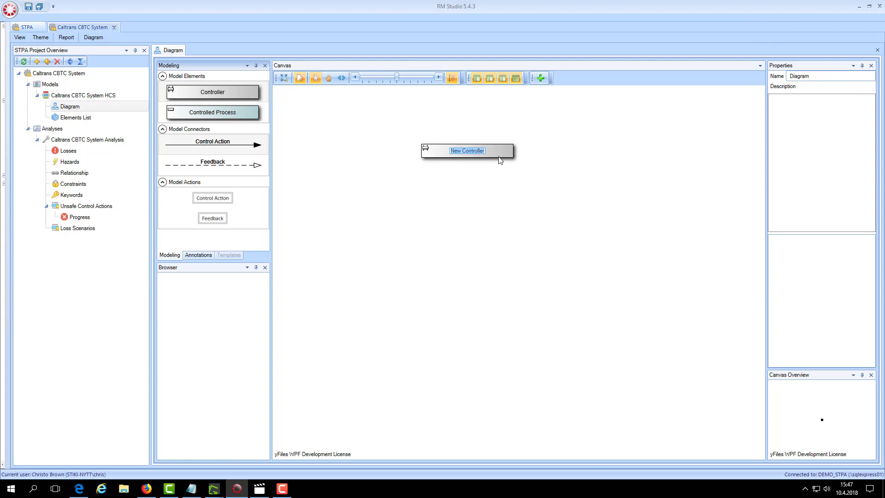
key(Return)
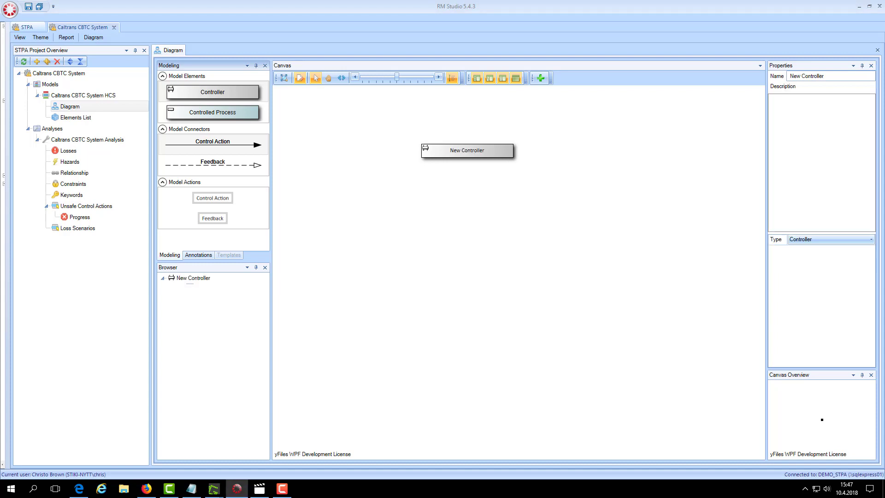
click(466, 149)
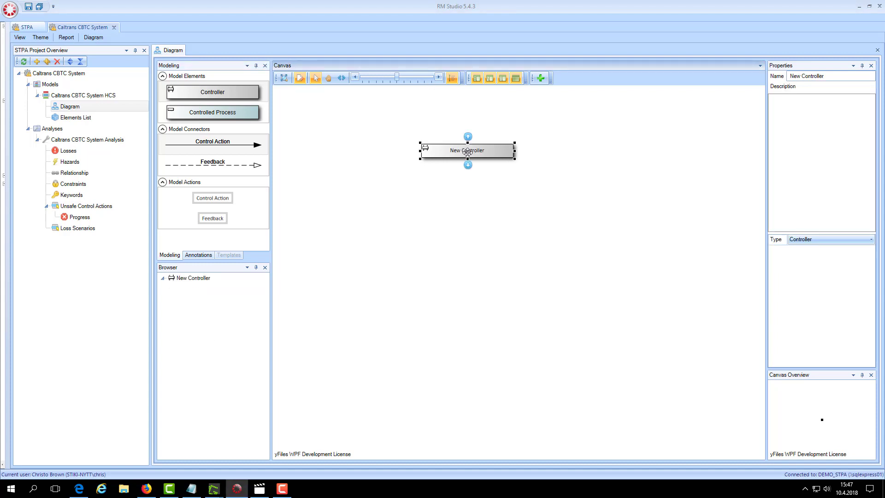
click(468, 154)
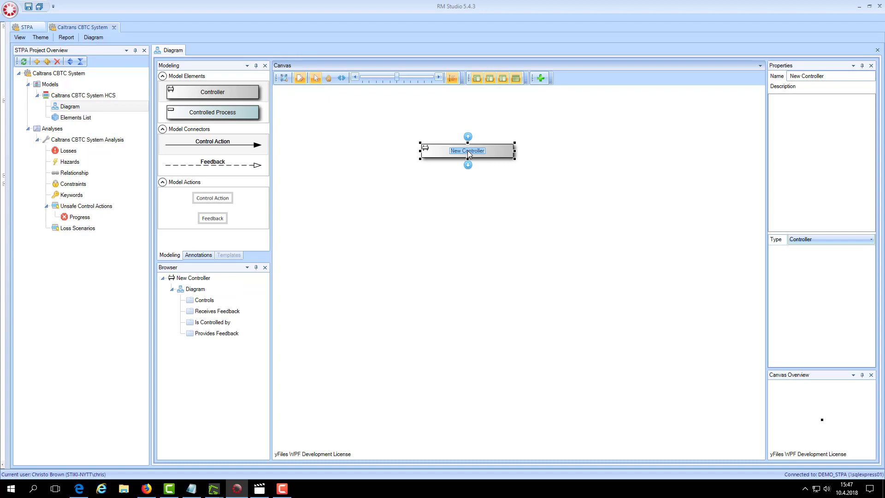
text(ATS System)
click(442, 170)
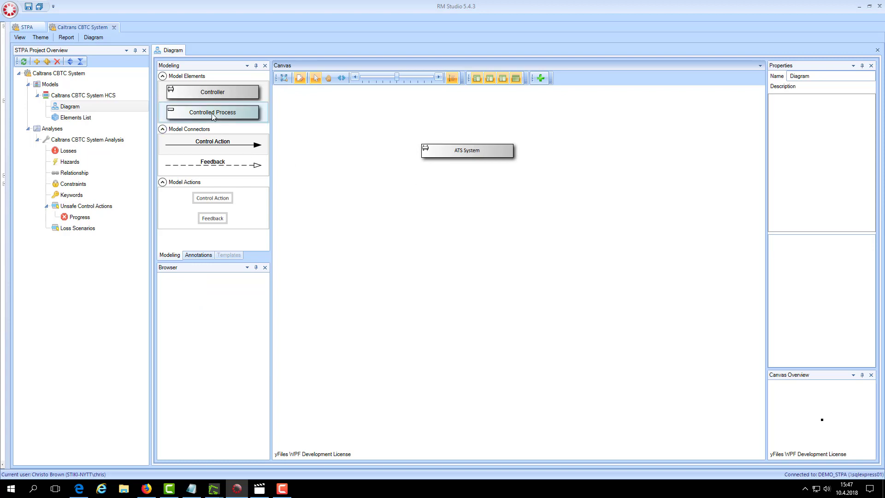
Add a controlled process below the ATS System controller and name it "Interlocking systems".
drag(214, 113, 462, 276)
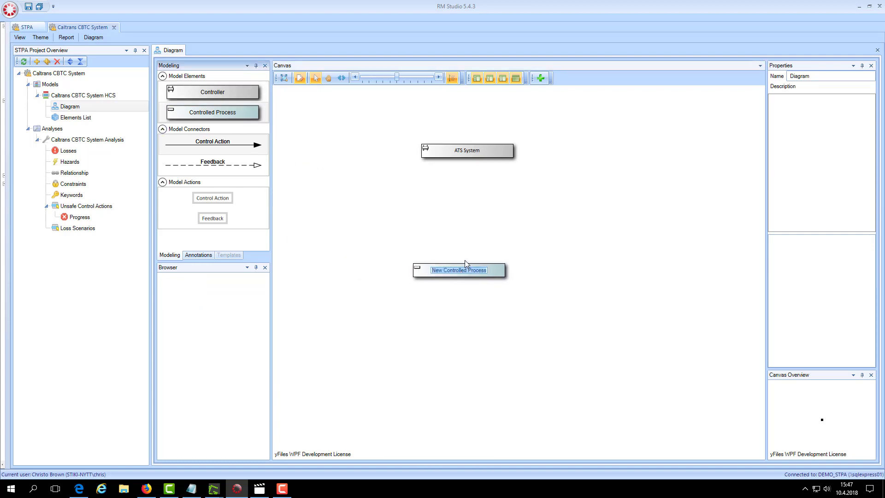
text(Interlockign systems)
click(461, 270)
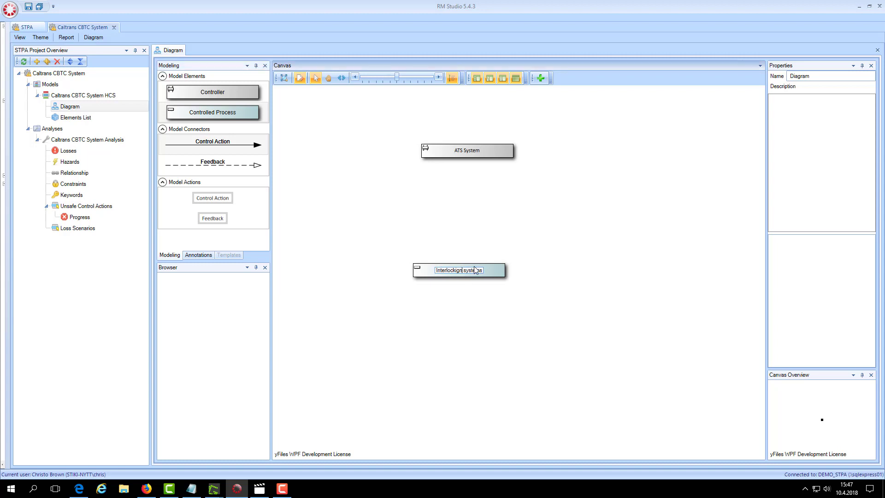
key(BackSpace)
key(BackSpace)
text(ng)
key(Return)
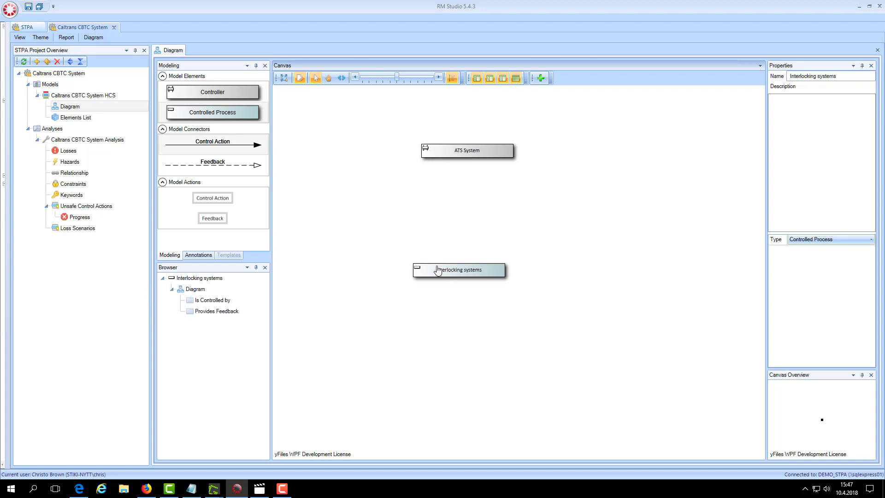
Connect ATS System to Interlocking systems with a Control Action arrow and add a Feedback arrow back to ATS System.
click(230, 148)
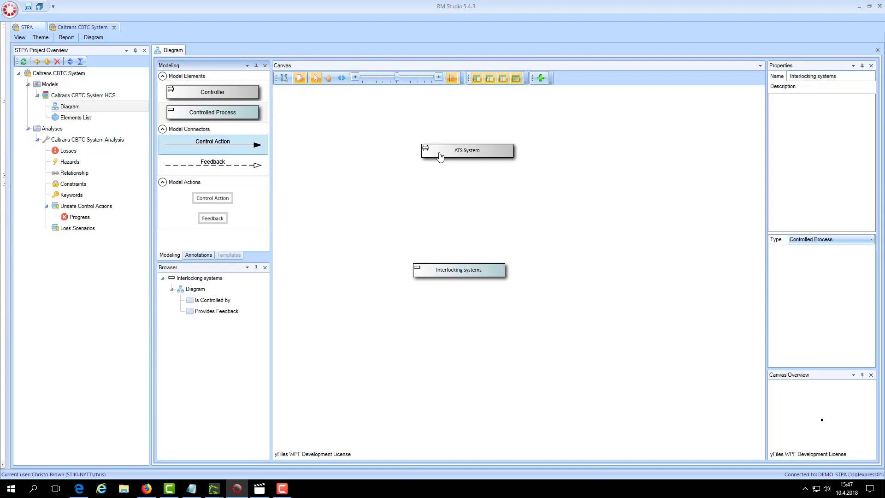
drag(440, 157, 451, 275)
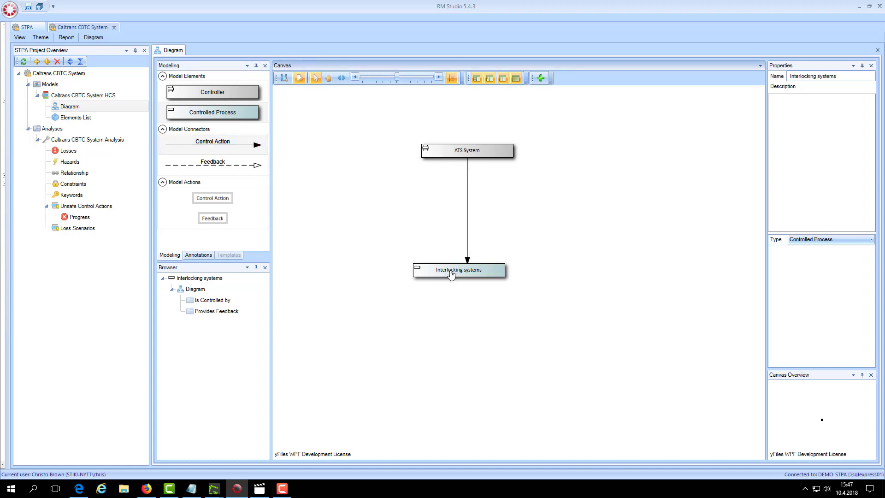
click(244, 169)
drag(495, 269, 482, 200)
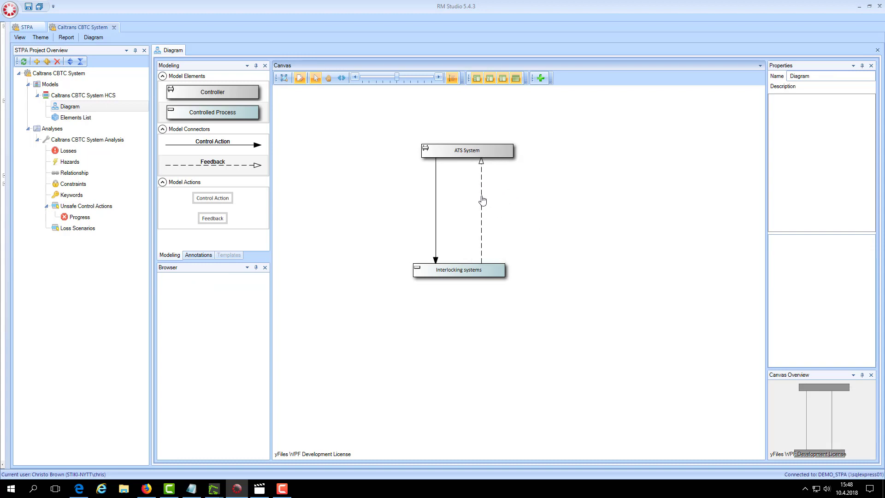
Widen the ATS System and Interlocking systems boxes leftward to roughly equal widths, and centre Interlocking systems slightly higher beneath ATS System.
click(440, 153)
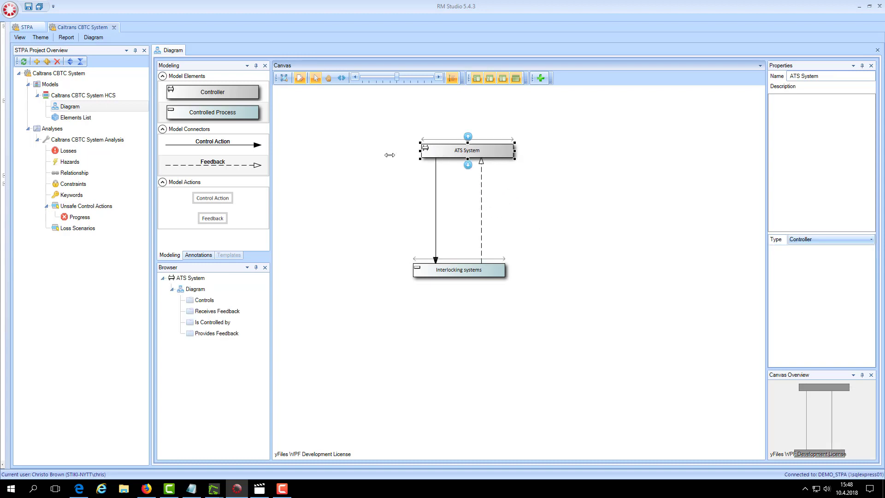
drag(389, 155, 306, 155)
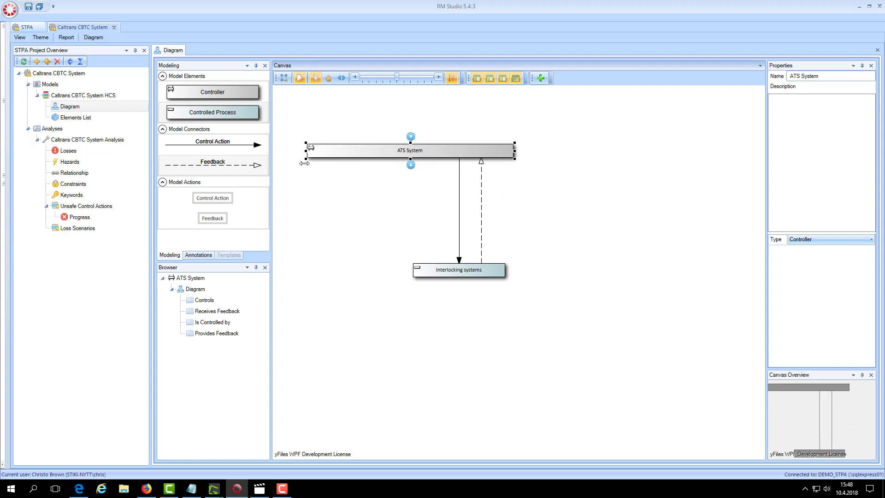
click(432, 275)
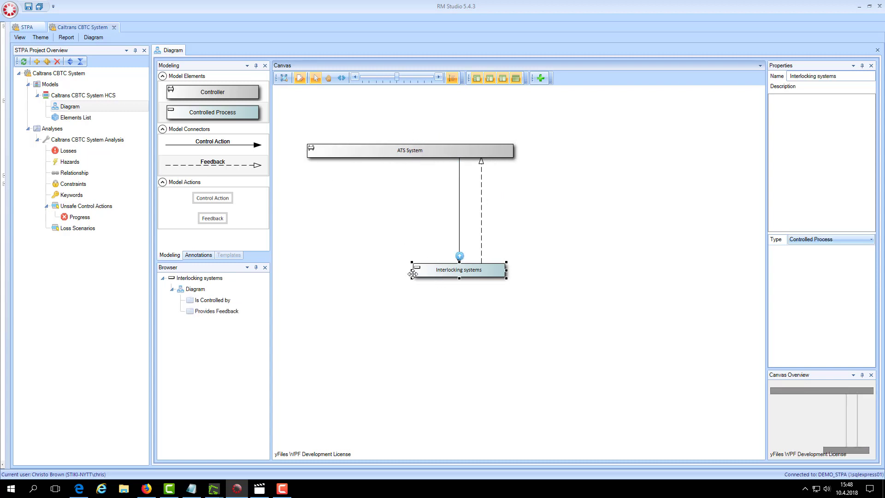
drag(412, 269, 310, 270)
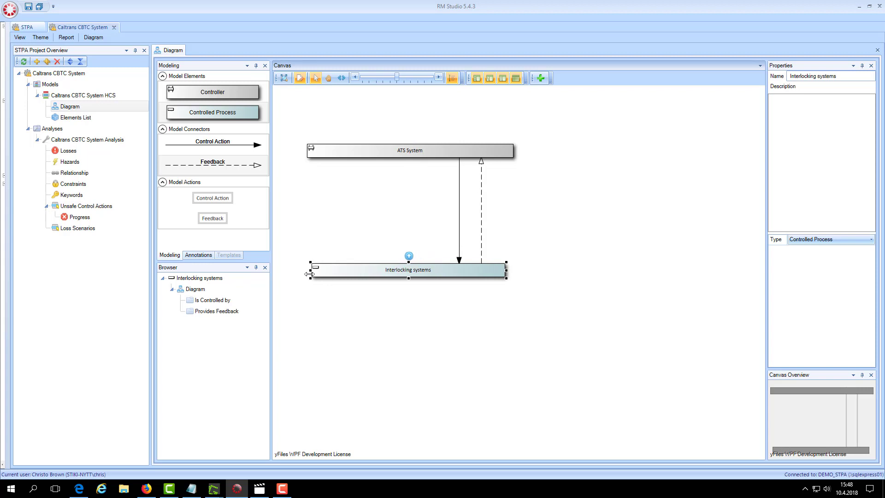
mouse_move(441, 273)
mouse_down()
mouse_move(440, 336)
mouse_move(441, 259)
mouse_up()
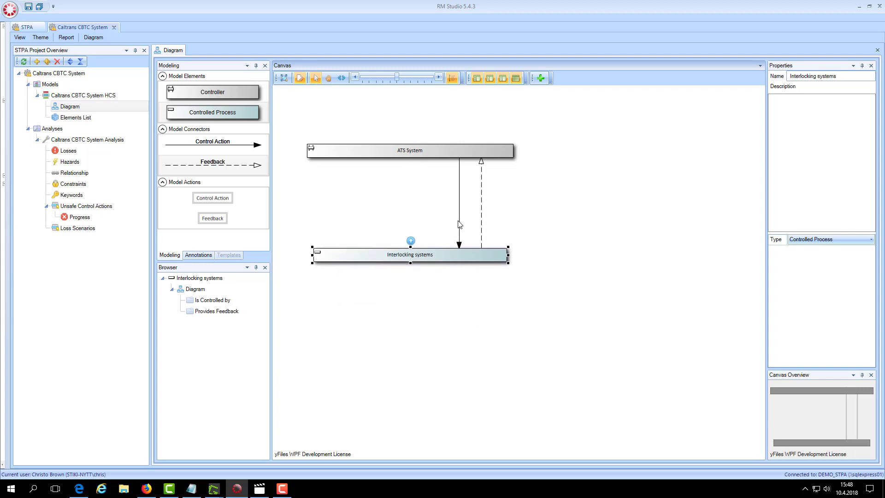
Shift the control action and feedback connectors toward the boxes' left side and enlarge the vertical space between the two boxes.
drag(458, 224, 359, 235)
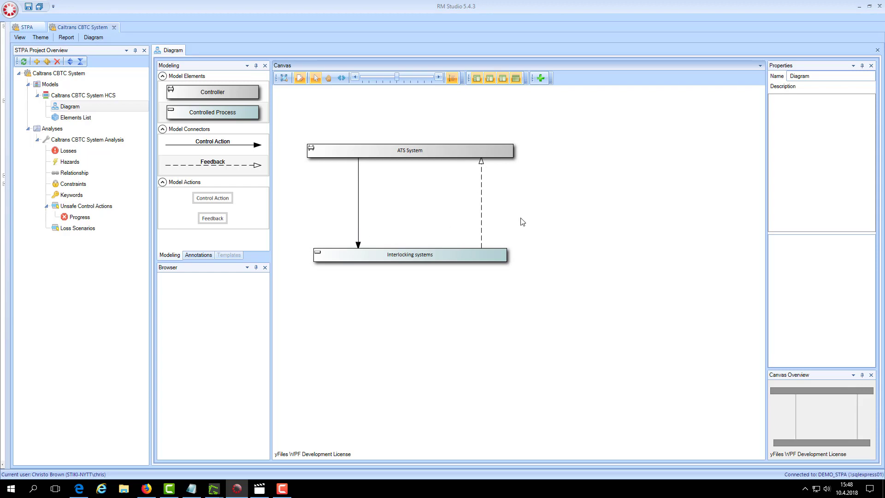
drag(482, 222, 396, 223)
click(341, 78)
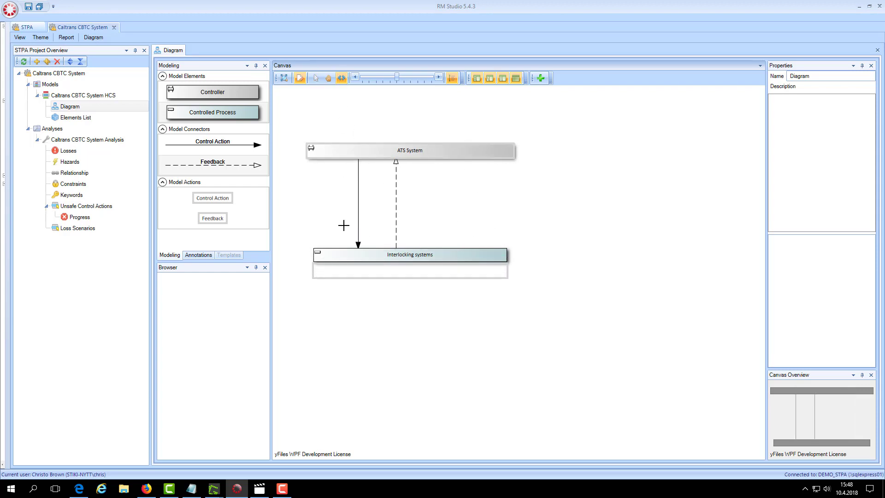
drag(343, 225, 341, 290)
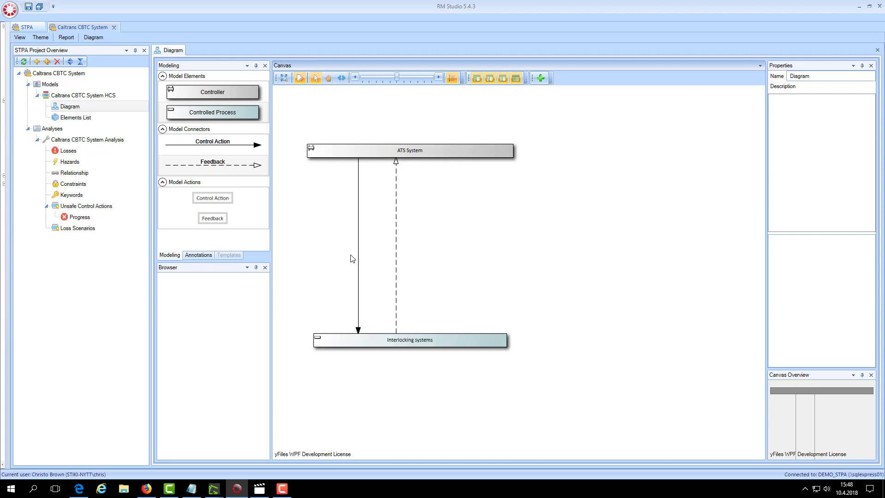
Add a connected subordinate controller beneath ATS System and name it "CBTC Wayside controller".
click(444, 151)
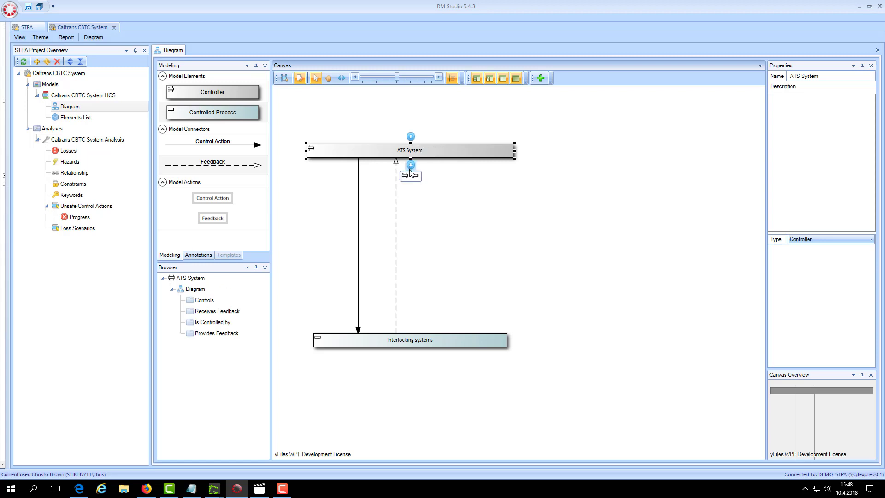
click(405, 175)
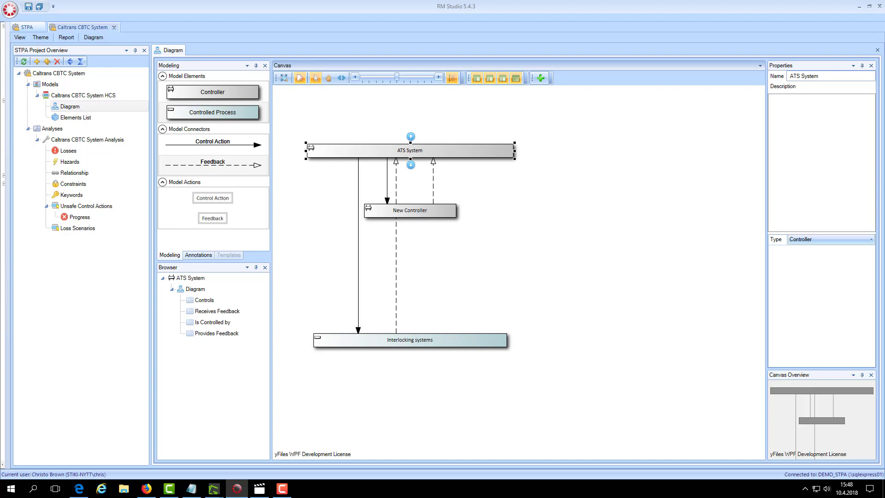
key(alt+Tab)
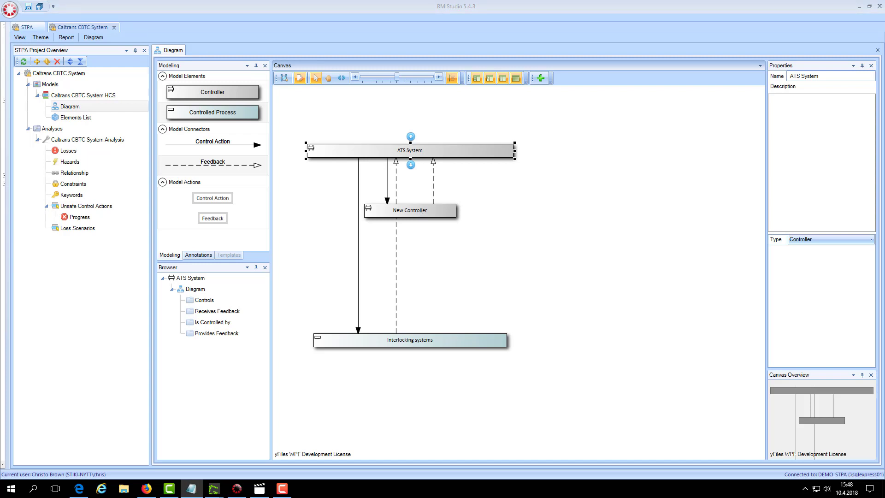
click(408, 211)
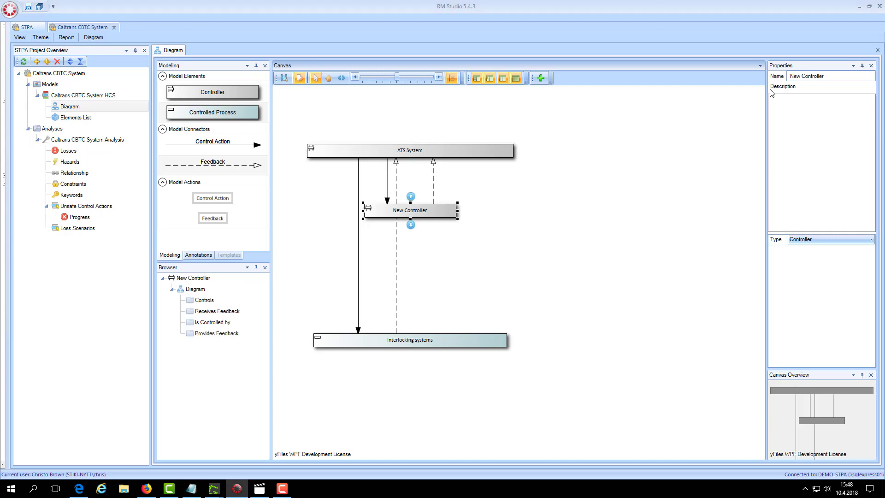
click(836, 78)
click(837, 78)
text(CBTC Wayside controller)
click(790, 118)
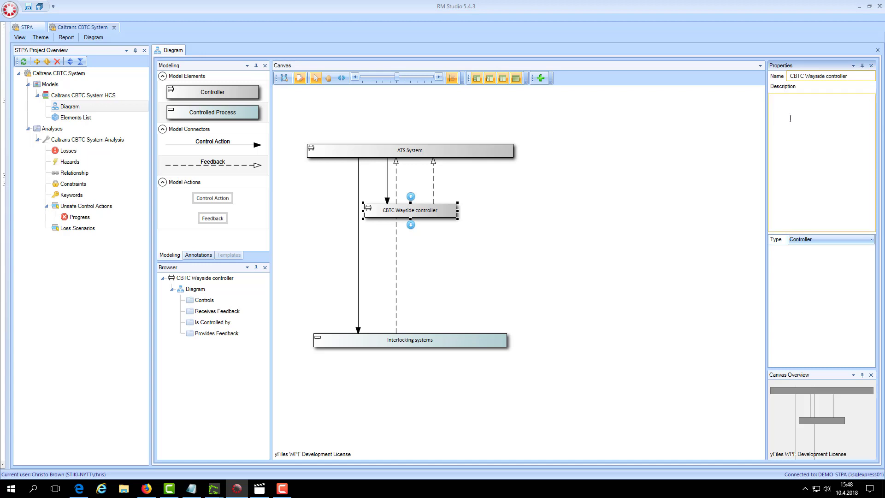
Add a connected subordinate controller beneath CBTC Wayside controller and name it "CBTC Trainborne controller ATP".
click(410, 226)
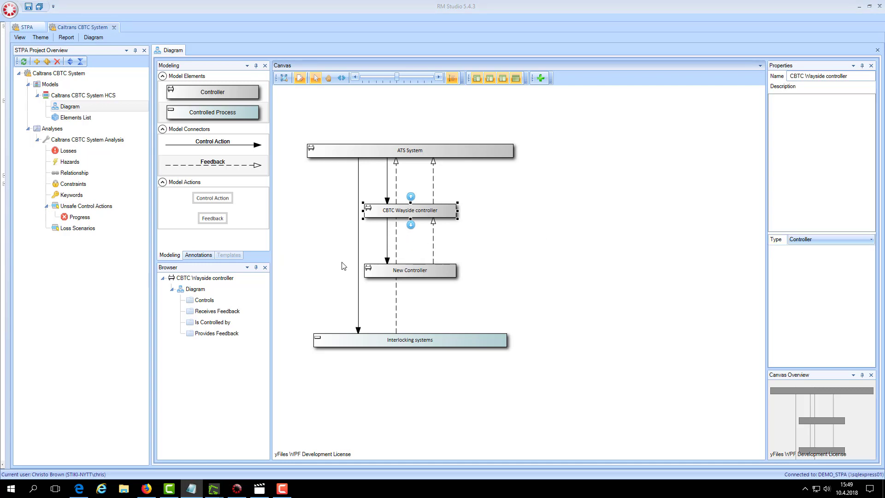
click(416, 271)
drag(844, 78, 760, 86)
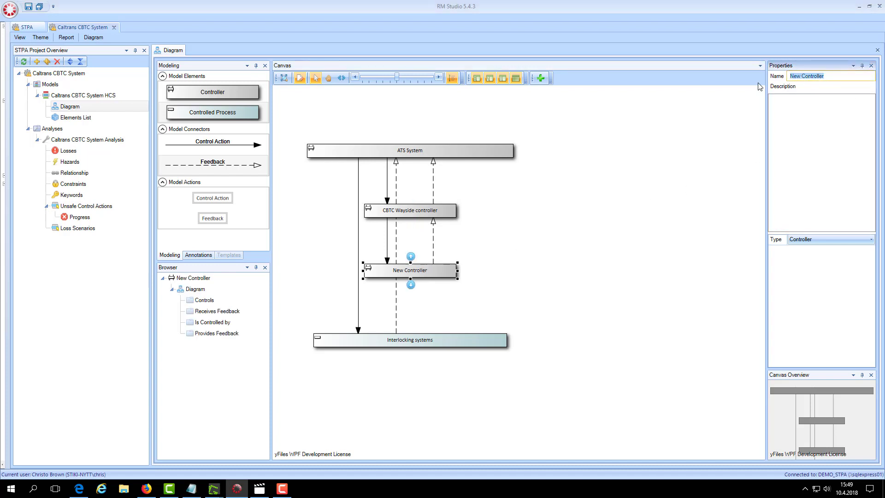
text(CBTC Trainborne controller ATP)
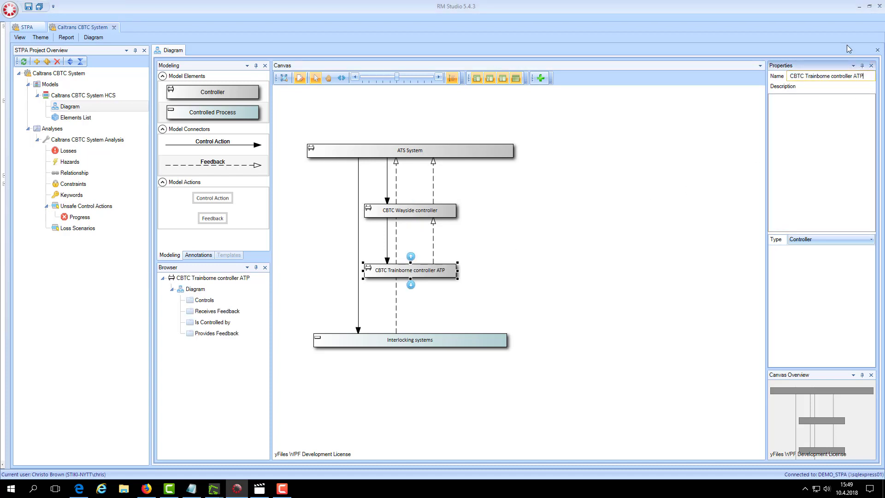
Describe the ATP controller as providing fail safe protection of trains against collision, over-speed and other hazards through train detection and train separation functions.
click(824, 115)
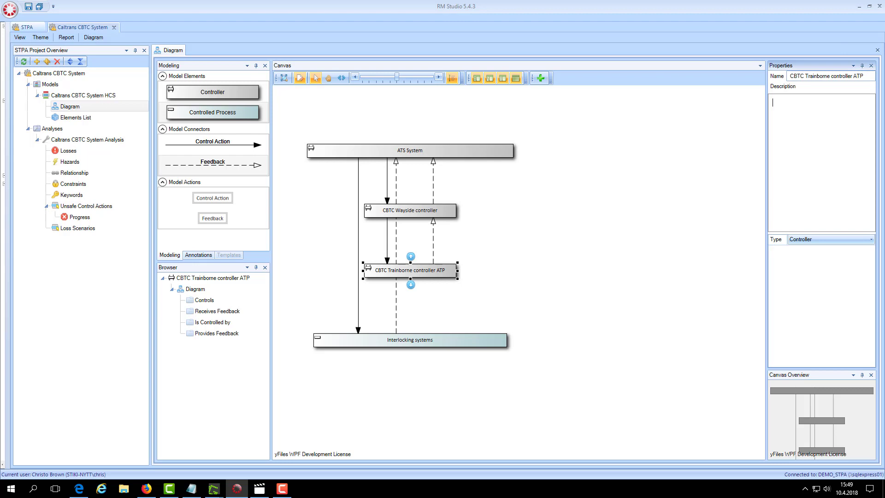
key(alt+Tab)
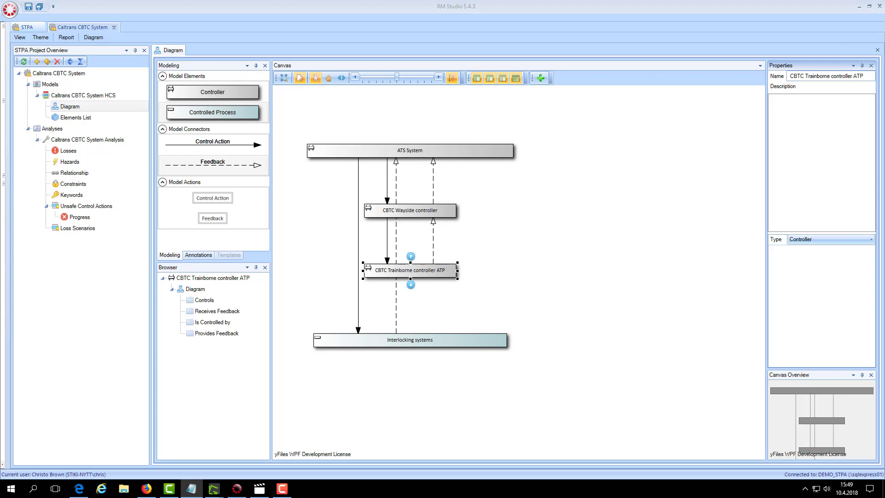
key(alt+Tab)
text(CBTC Trainborne Automatic Trian Protection controller provides fail safe protection of trains against collision, over-speed and other hazards through train detection and train separation functions.)
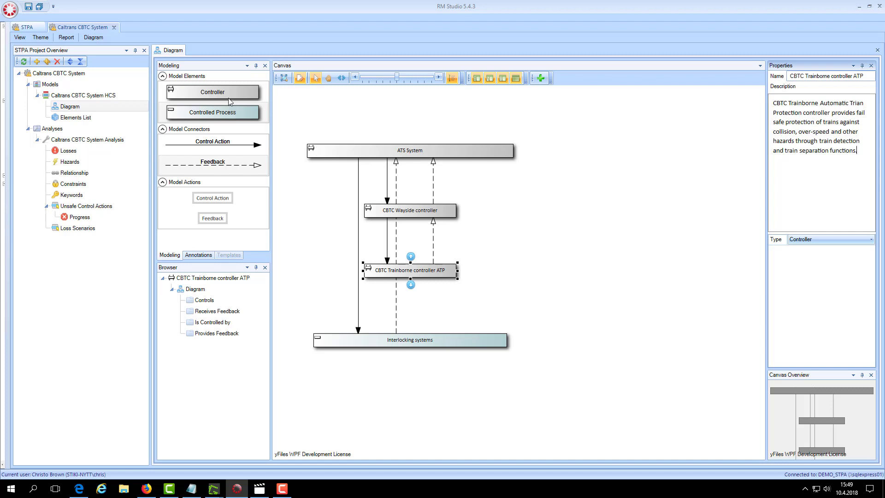
Add a controller named "Train operator controls" to the right of CBTC Wayside controller and add a new controlled process lower in the diagram.
drag(230, 101, 533, 211)
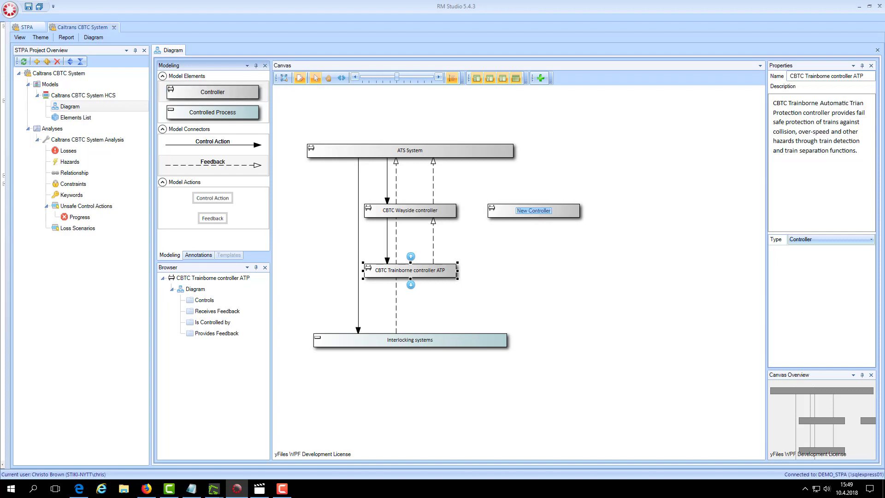
key(alt+Tab)
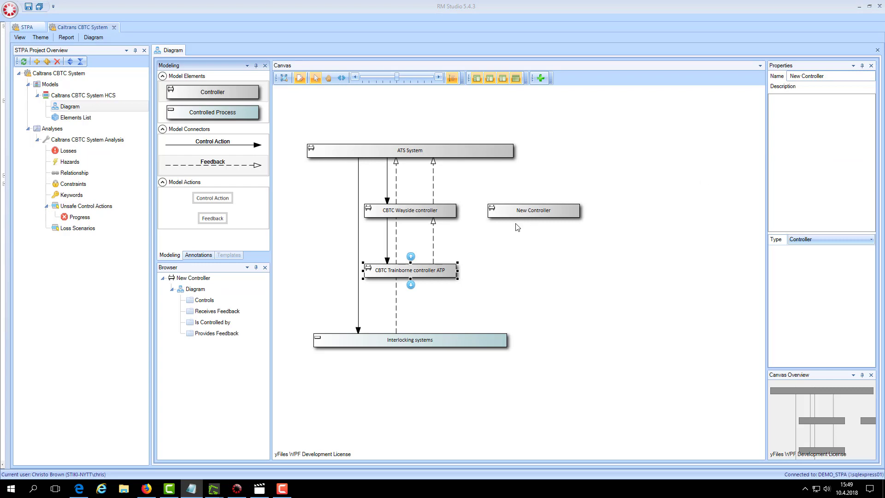
click(535, 211)
click(834, 76)
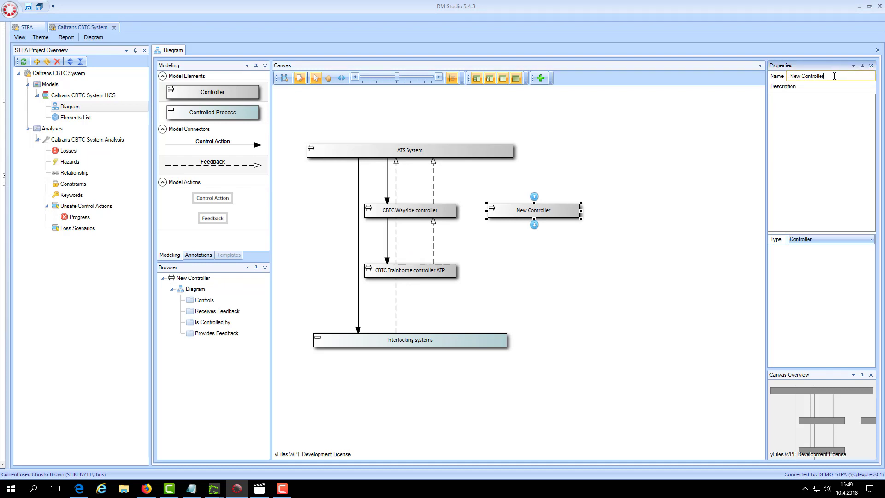
drag(834, 76, 771, 77)
text(Train operator controls)
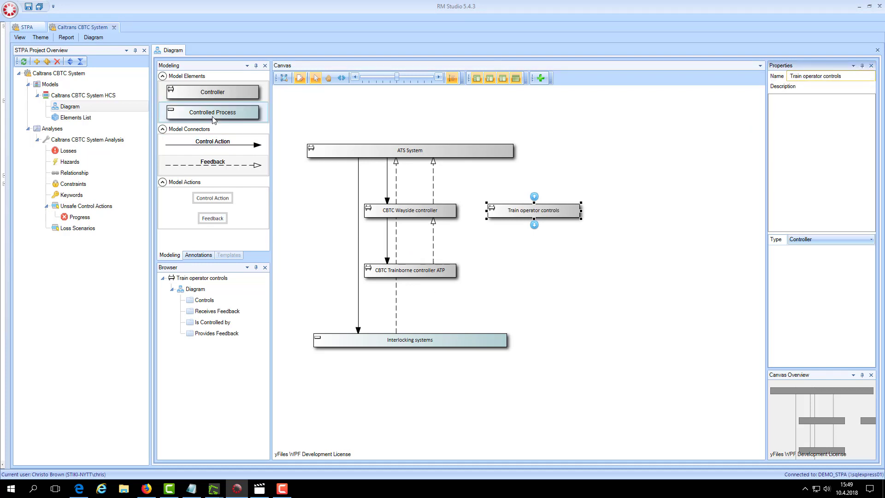
drag(215, 115, 290, 322)
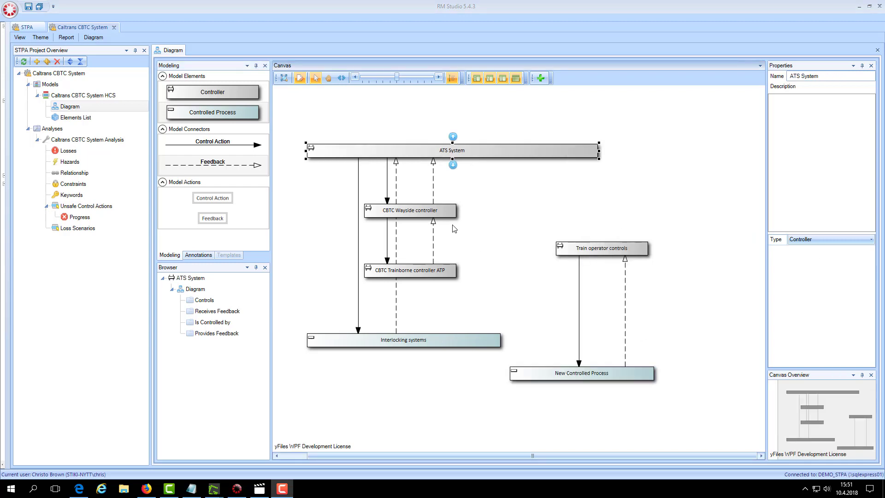
Move the CBTC Wayside and Trainborne ATP controllers together to the right and down, and spread their control action and feedback connectors apart.
drag(363, 179, 491, 287)
drag(424, 217, 488, 245)
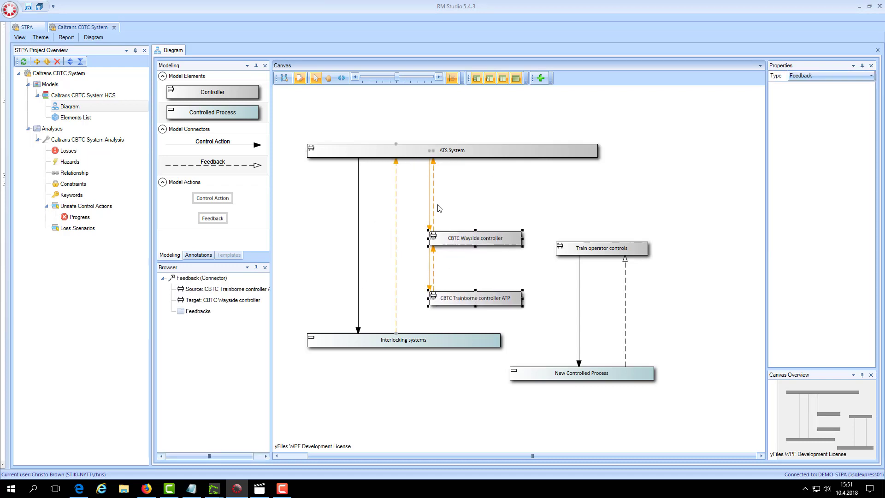
click(473, 204)
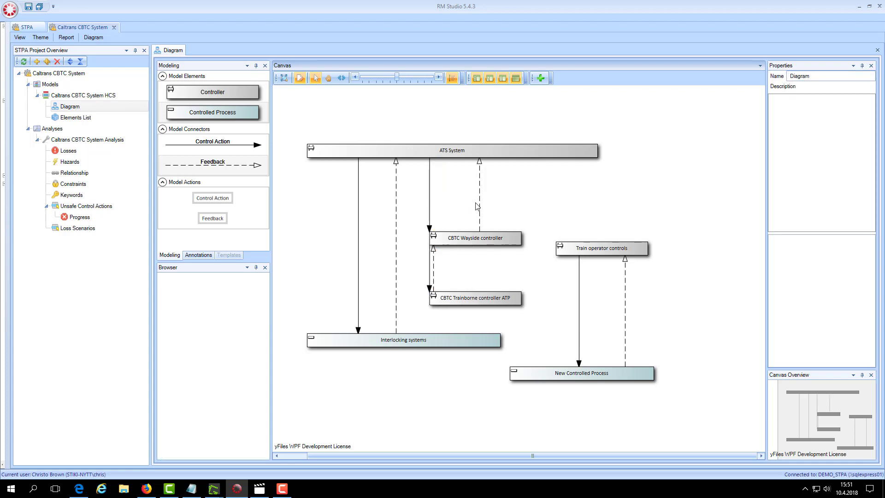
drag(429, 202, 453, 203)
drag(433, 269, 505, 273)
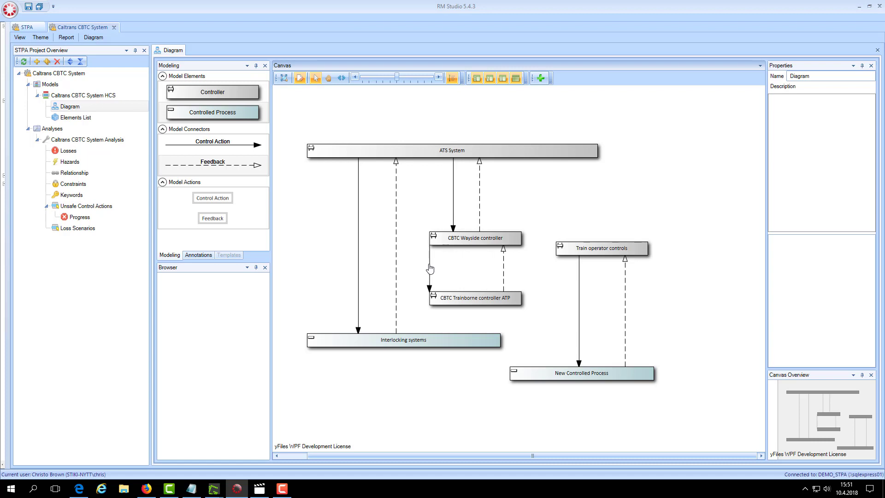
drag(430, 269, 466, 273)
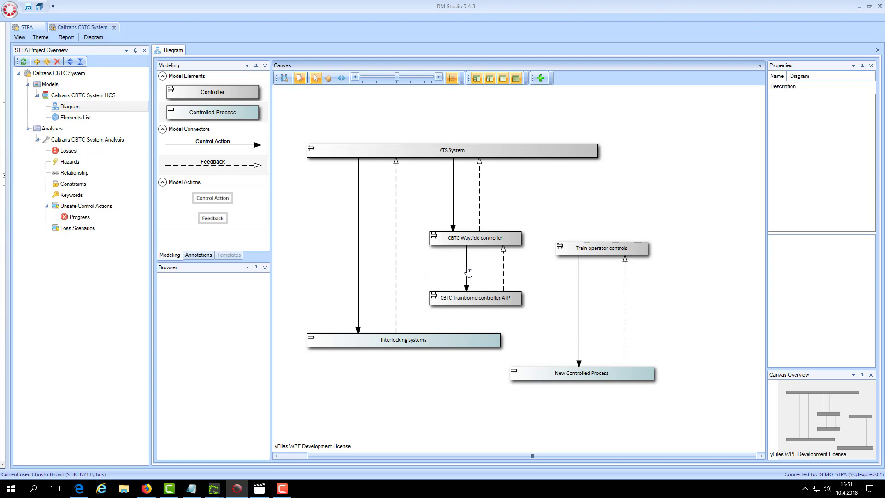
Widen the CBTC Trainborne controller ATP box to the right and create a straight feedback connector from it up to Train operator controls.
click(490, 300)
drag(522, 298, 590, 298)
click(570, 299)
right_click(573, 300)
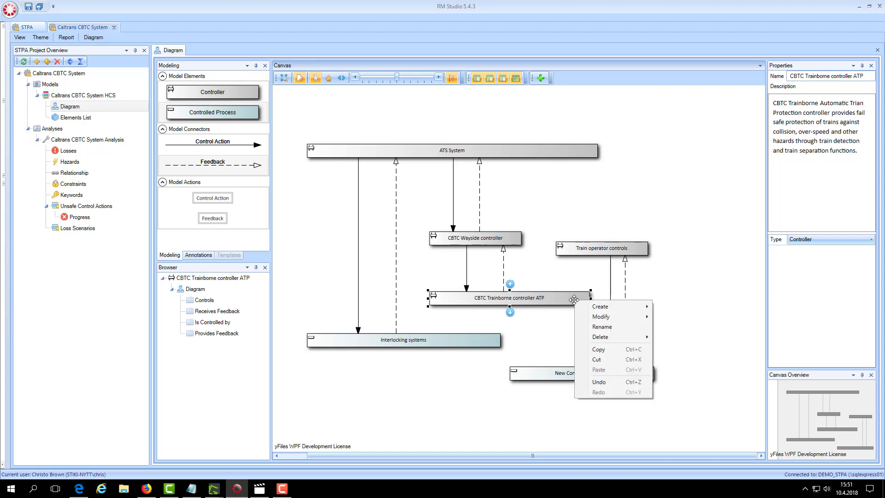
mouse_move(615, 307)
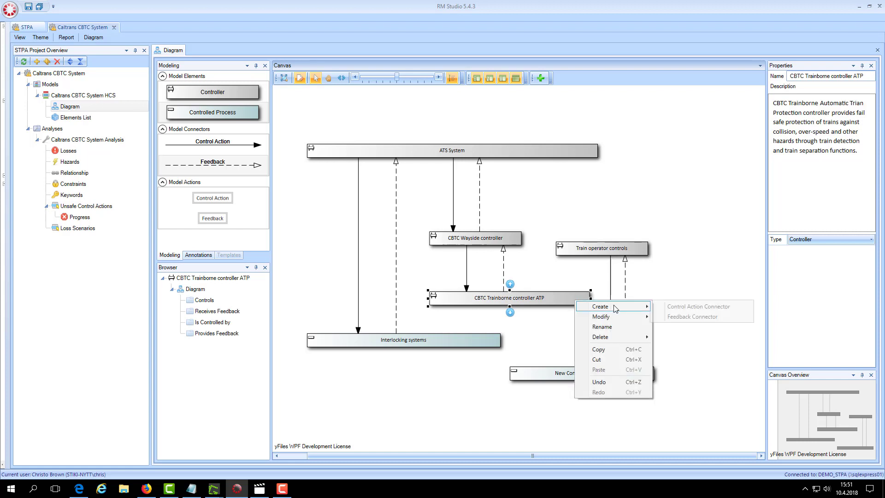
click(683, 317)
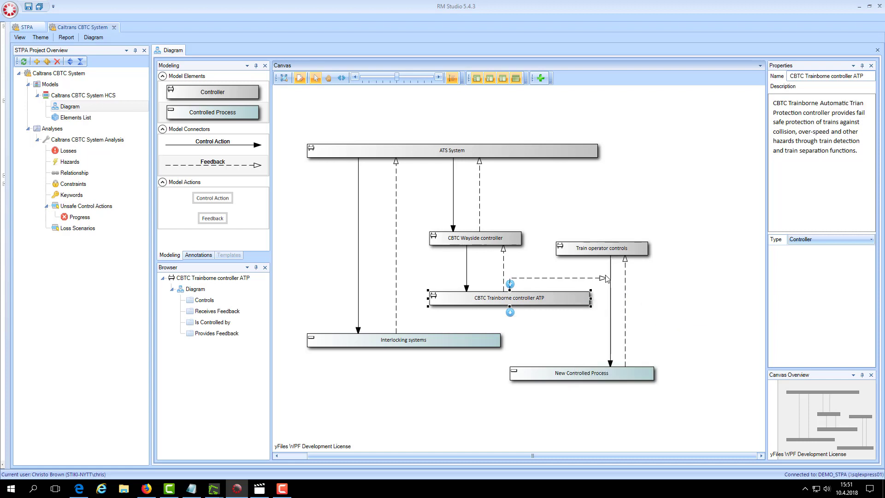
click(598, 251)
drag(510, 263, 577, 267)
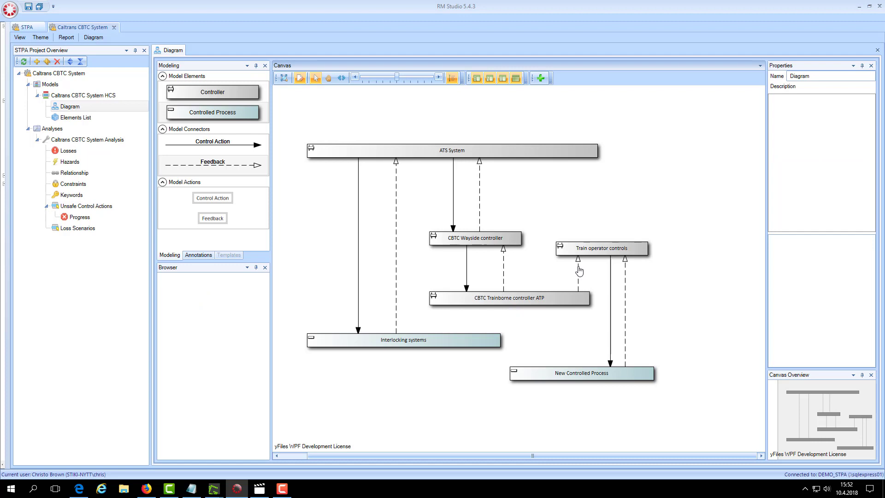
Create a control action connector from Train operator controls to CBTC Trainborne controller ATP, running straight down left of their feedback connector.
click(571, 251)
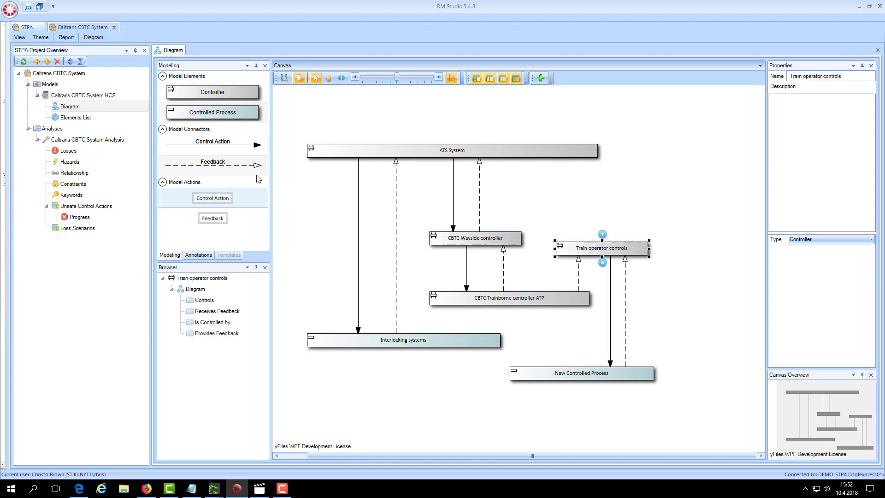
click(235, 150)
right_click(570, 252)
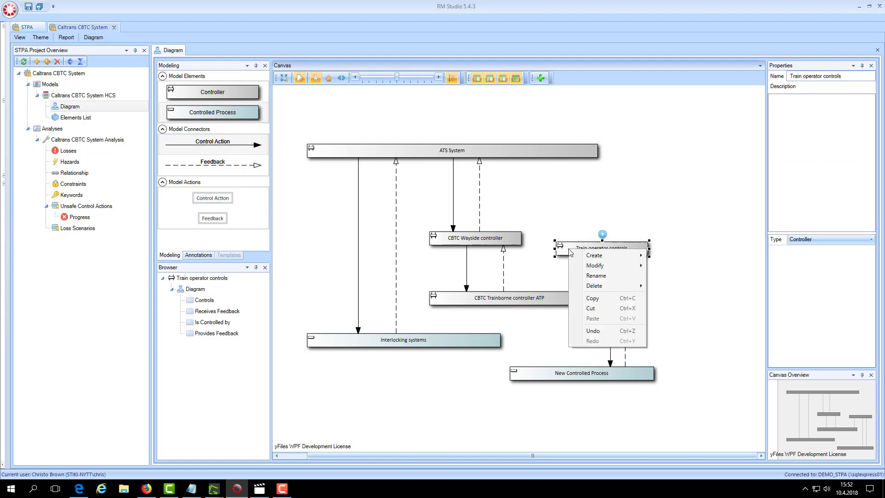
mouse_move(596, 255)
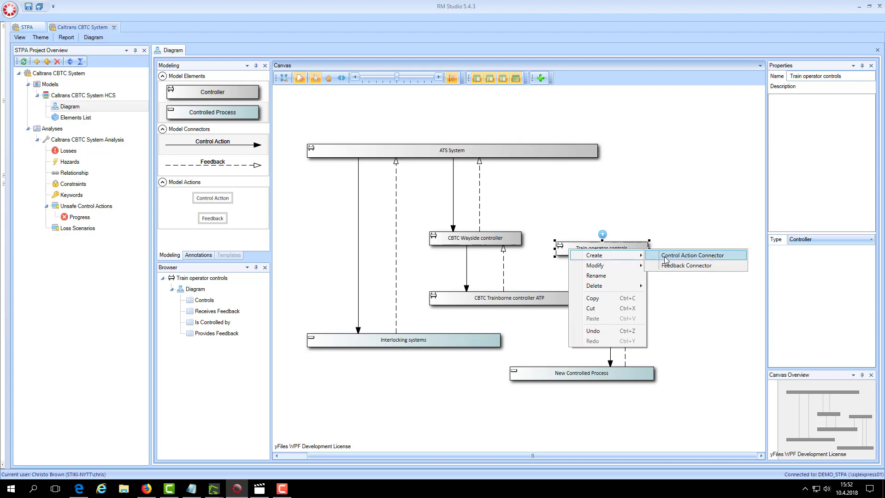
click(666, 255)
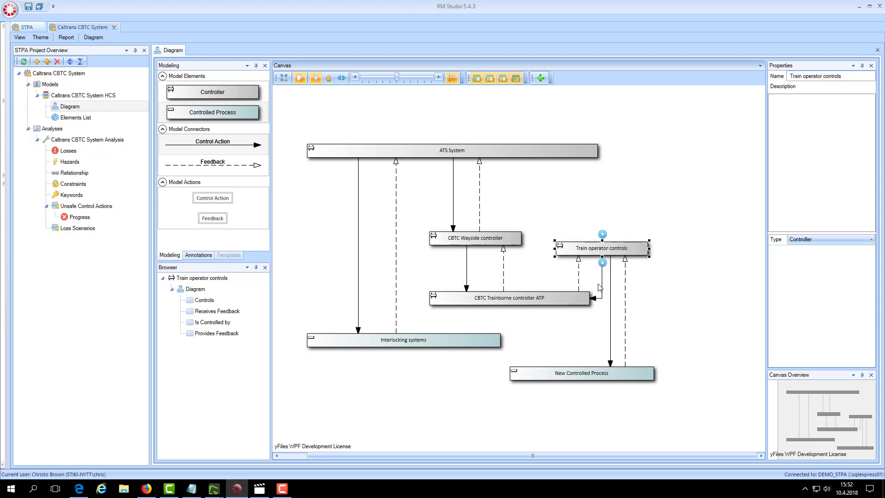
click(601, 286)
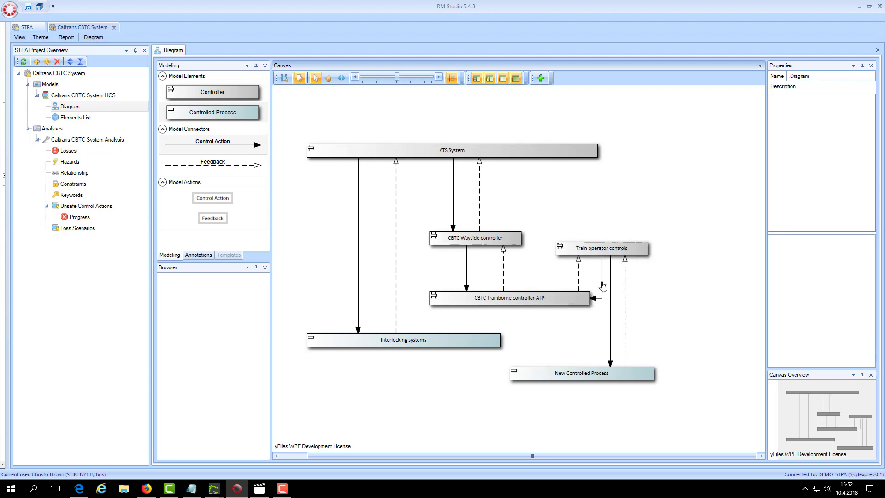
drag(602, 285, 564, 286)
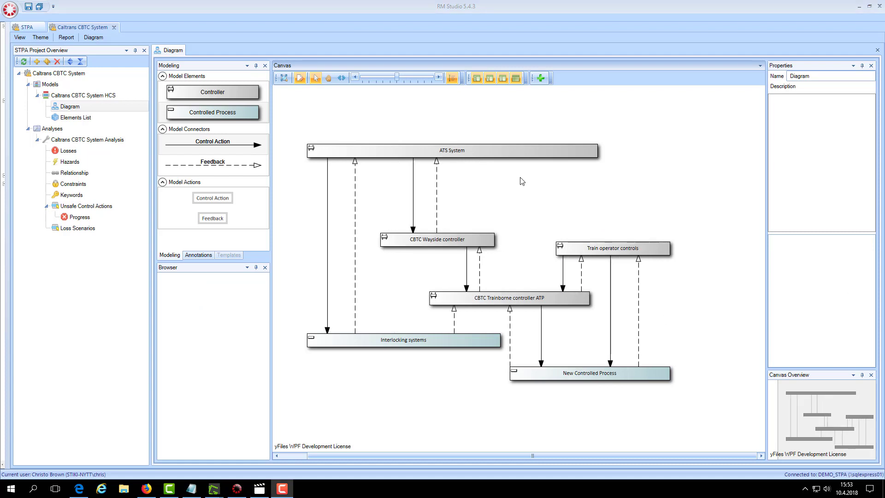
Insert vertical space in the diagram between the wayside and train operator controllers and the boxes below them.
click(341, 78)
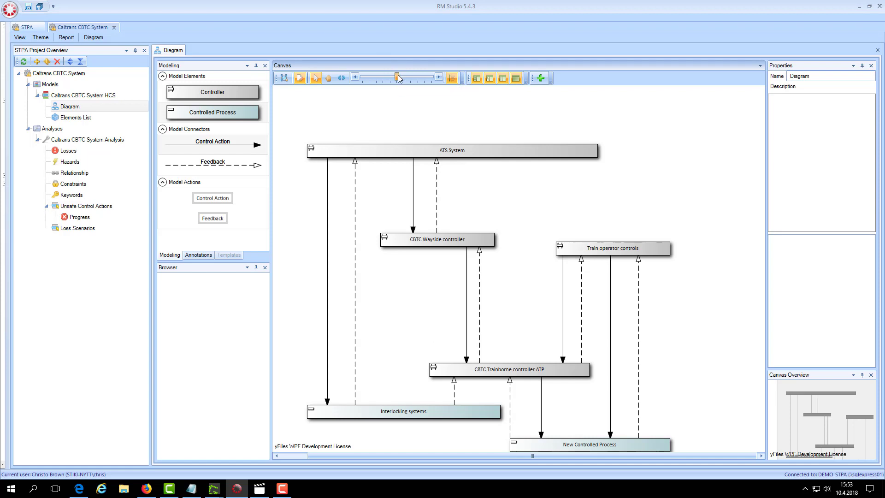
Examine the control structure diagram at several zoom levels and re-centre it on the canvas.
mouse_move(399, 79)
mouse_down()
mouse_move(412, 81)
mouse_move(387, 84)
mouse_move(396, 84)
mouse_up()
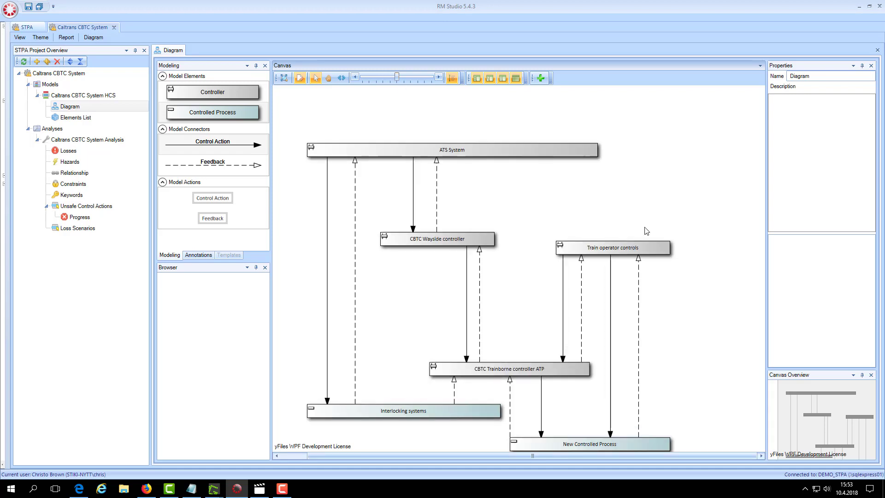
mouse_move(825, 430)
mouse_down()
mouse_move(821, 421)
mouse_move(840, 422)
mouse_move(822, 427)
mouse_move(819, 444)
mouse_up()
scroll(493, 292, down, 2)
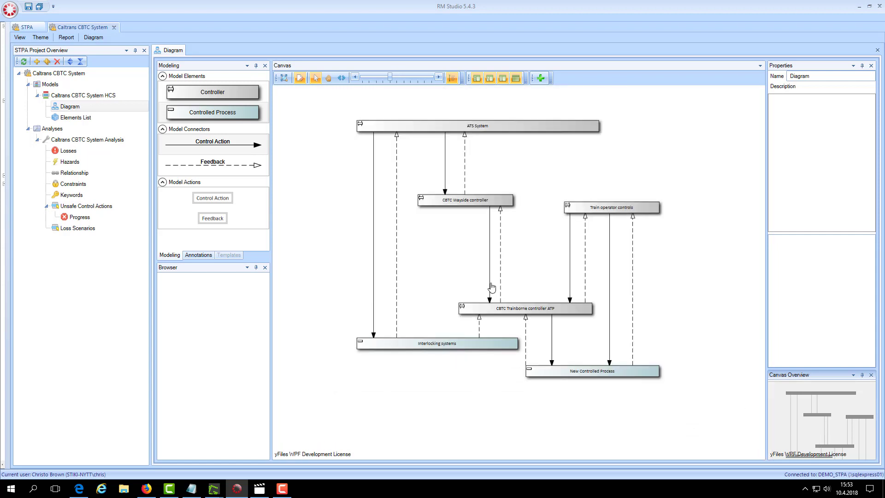
scroll(492, 286, up, 5)
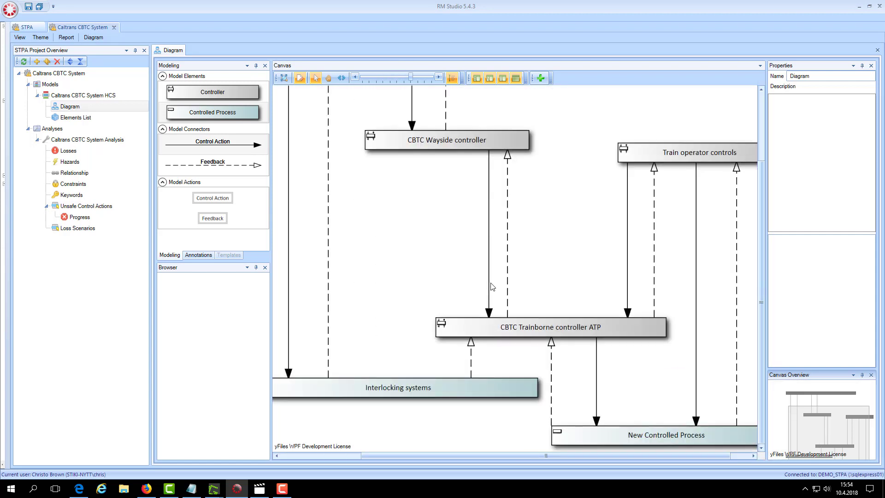
scroll(492, 287, down, 4)
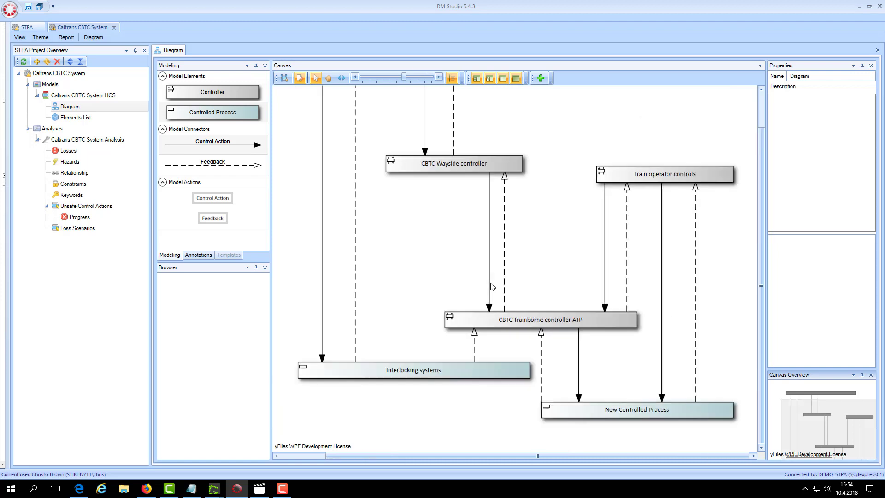
scroll(492, 286, up, 1)
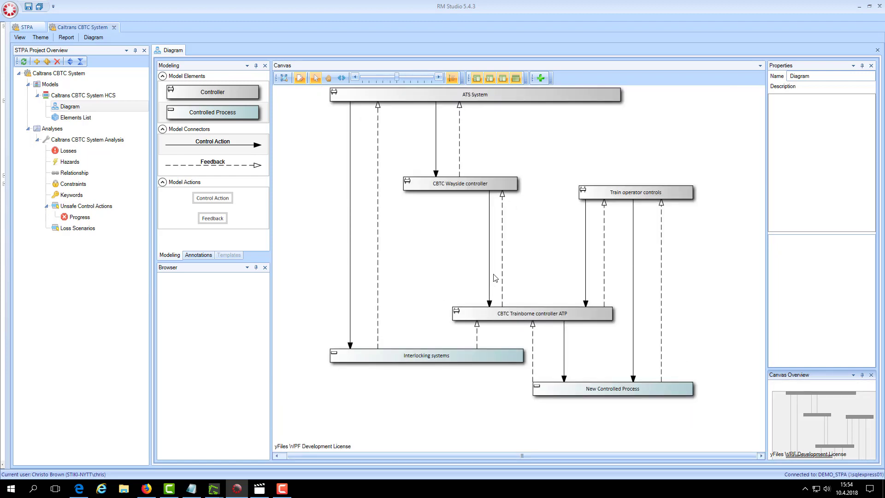
drag(828, 416, 826, 412)
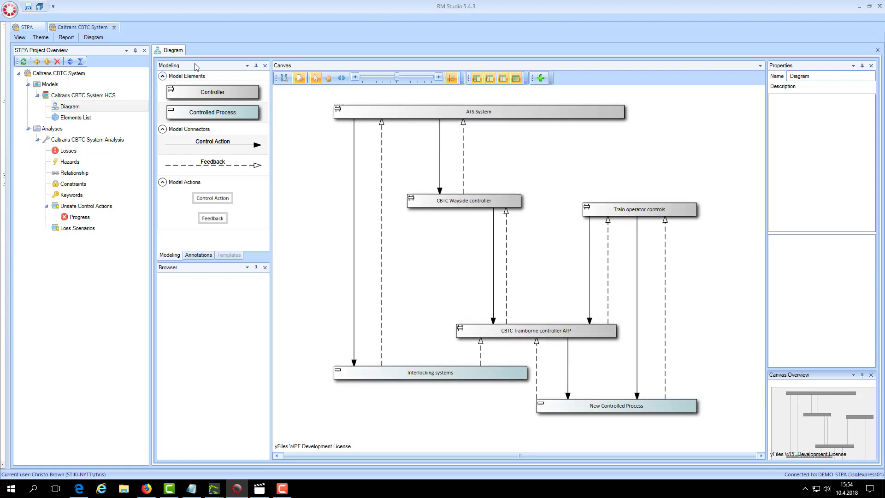
Set the controller background color to the standard light blue in the diagram's global properties.
click(92, 39)
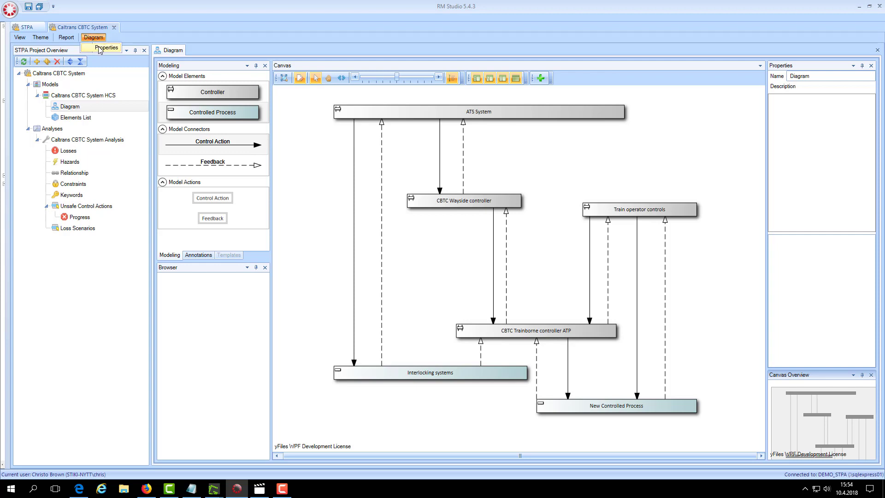
click(99, 49)
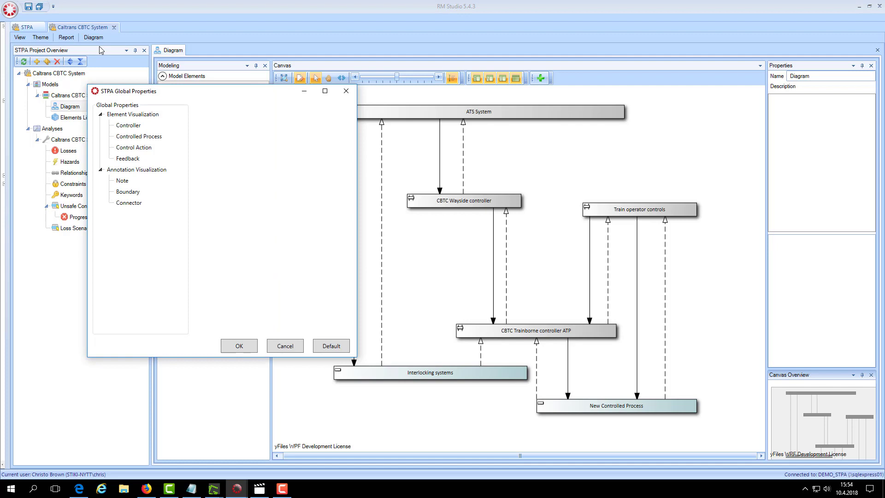
click(159, 137)
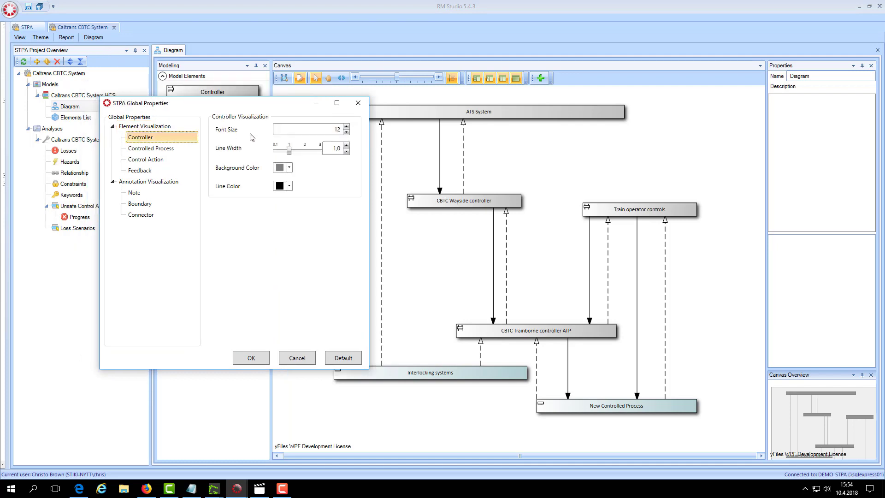
click(289, 168)
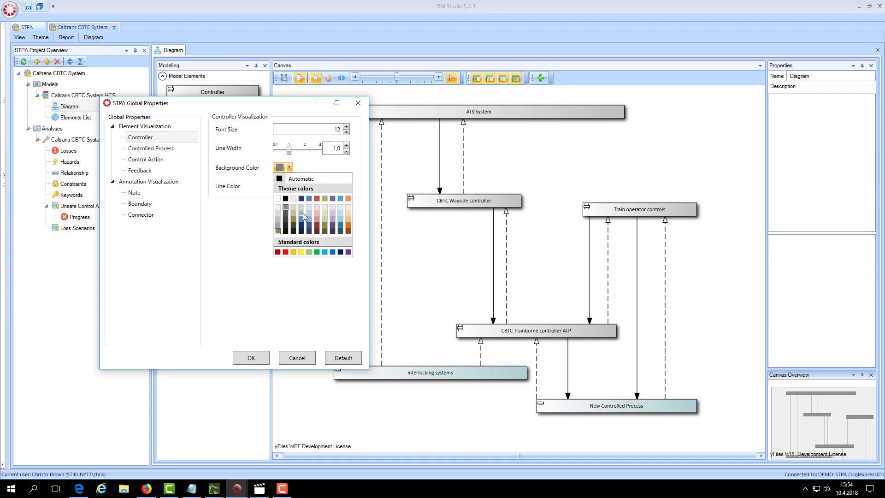
click(324, 252)
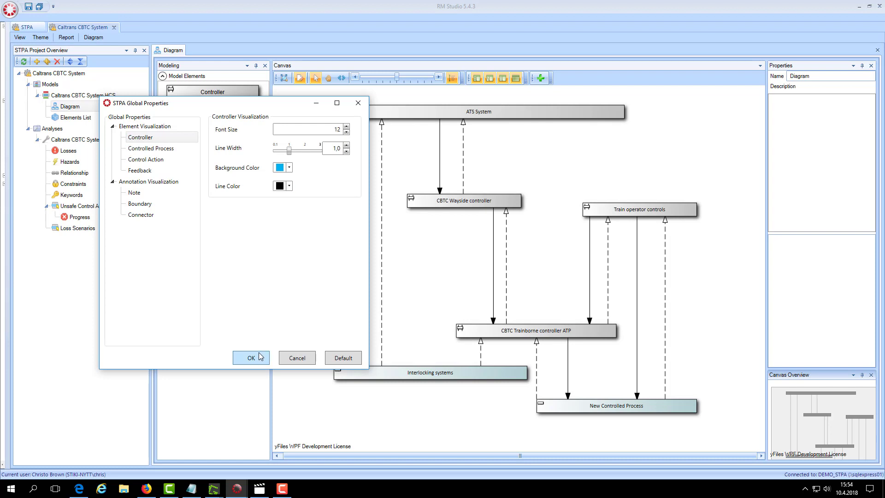
Set the controlled process background color to the standard yellow.
click(164, 149)
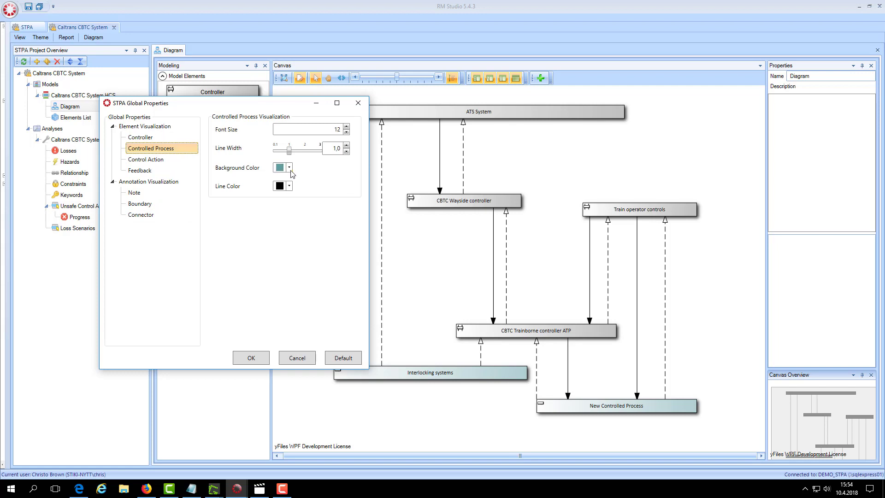
click(290, 168)
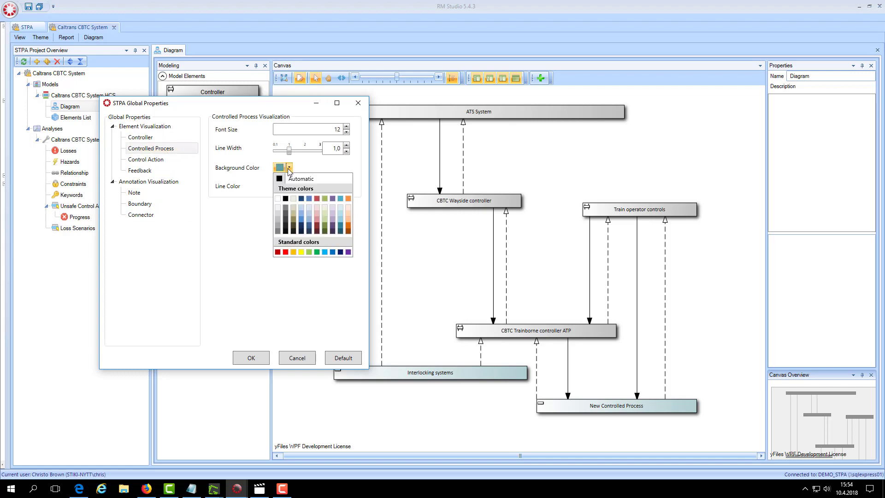
click(300, 252)
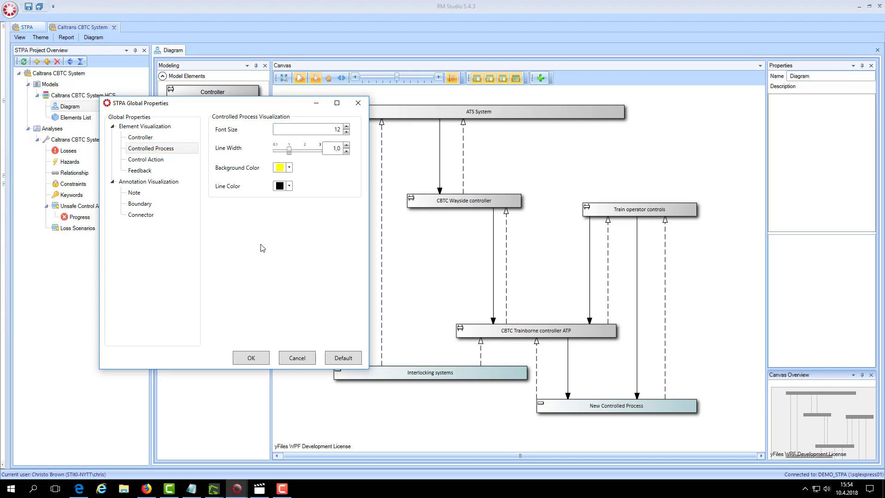
Set the feedback connectors to a dark blue line color and Solid line style in the global properties, and apply the visualization changes.
click(157, 160)
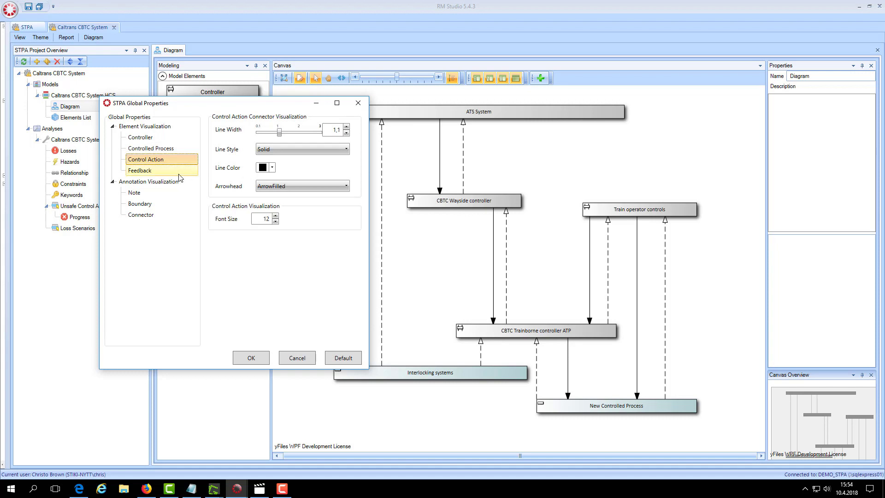
click(157, 171)
click(272, 168)
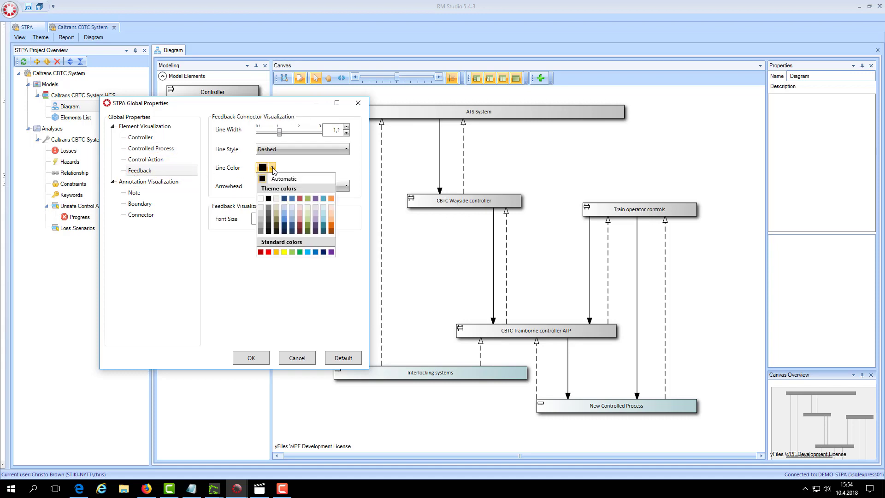
click(285, 198)
click(284, 150)
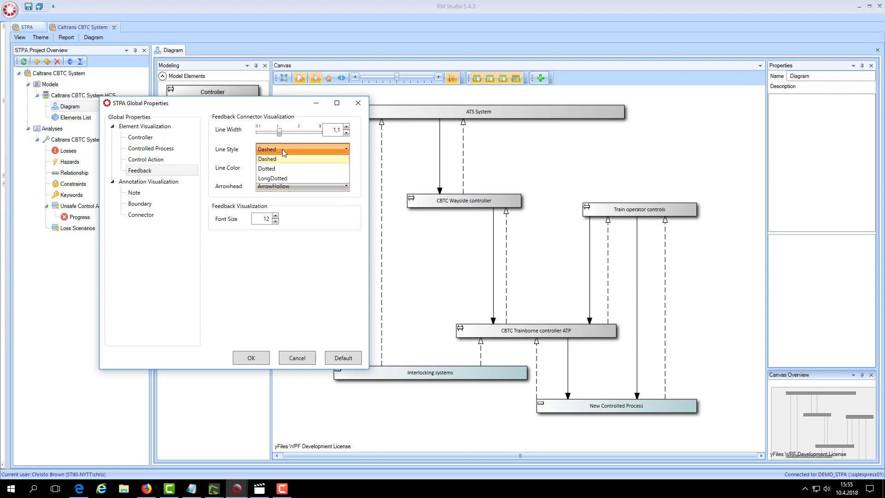
click(282, 170)
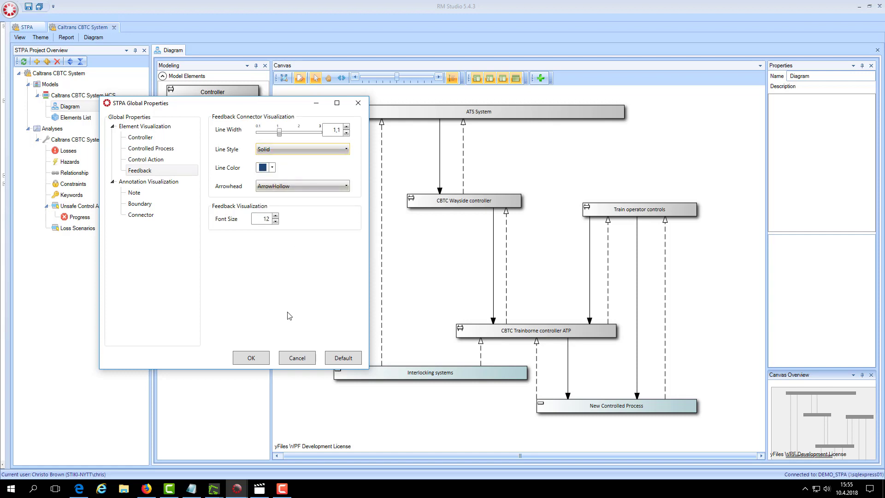
click(261, 357)
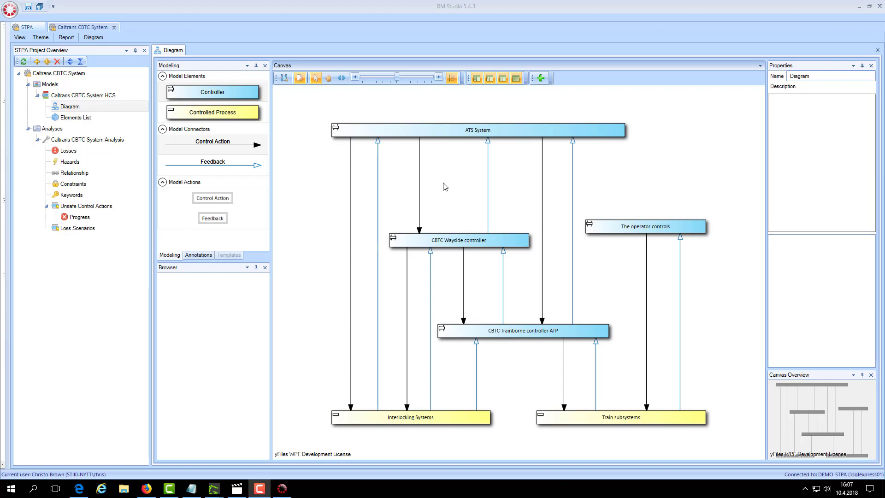
Add control action TSR from the ATS System to the CBTC Wayside controller, and feedback CBTC fault report on the connector going back.
drag(203, 202, 420, 180)
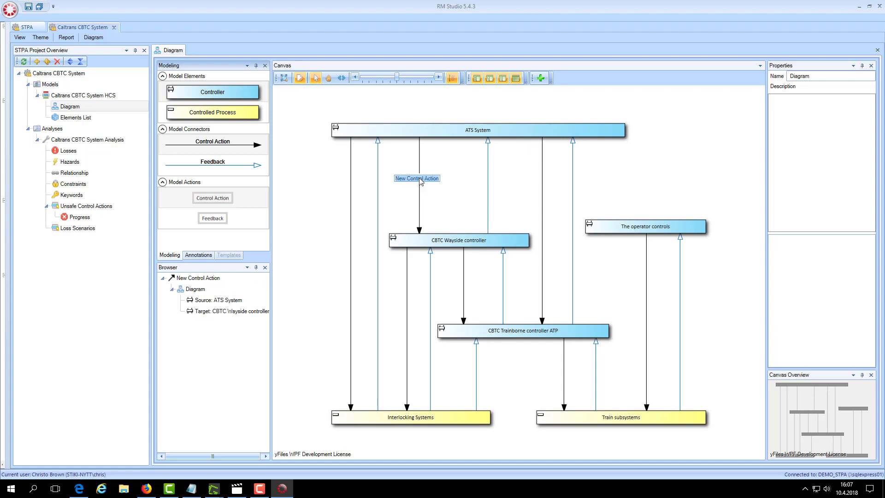
text(TSR)
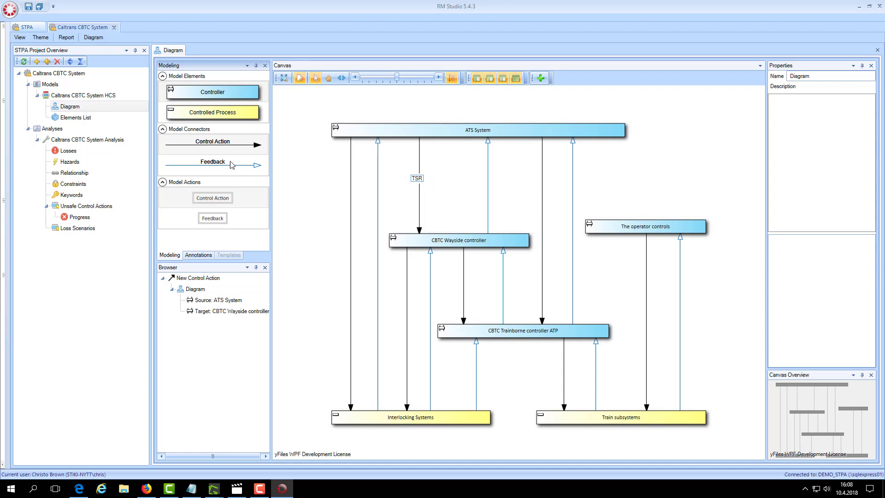
drag(213, 220, 491, 196)
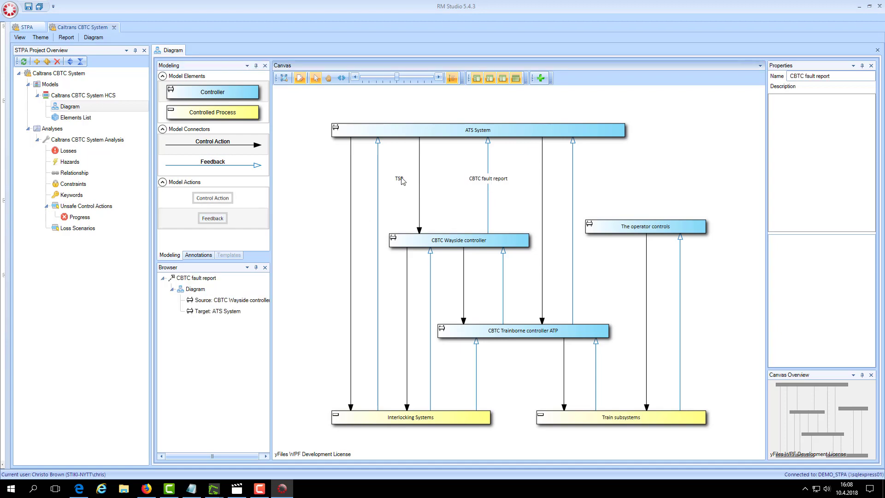
Move the TSR label higher onto its connector line and centre the CBTC fault report label on its feedback line.
drag(399, 178, 421, 159)
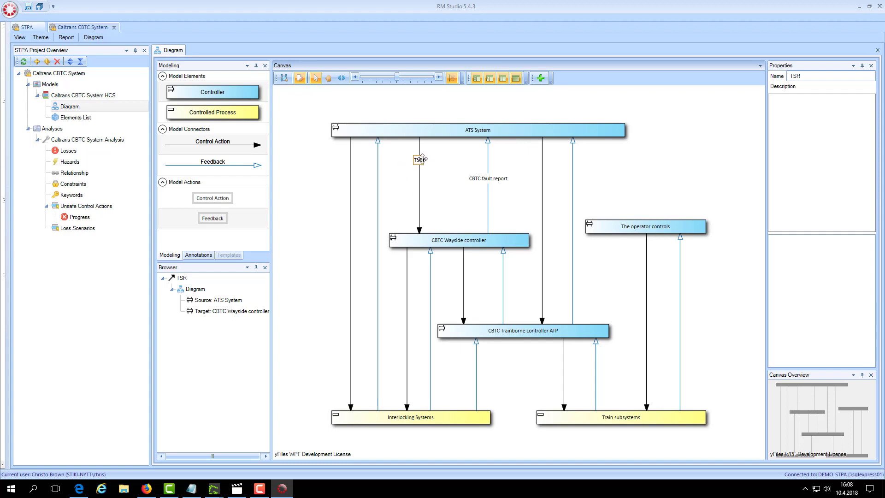
click(483, 179)
mouse_move(483, 178)
mouse_down()
mouse_move(466, 185)
mouse_move(485, 179)
mouse_up()
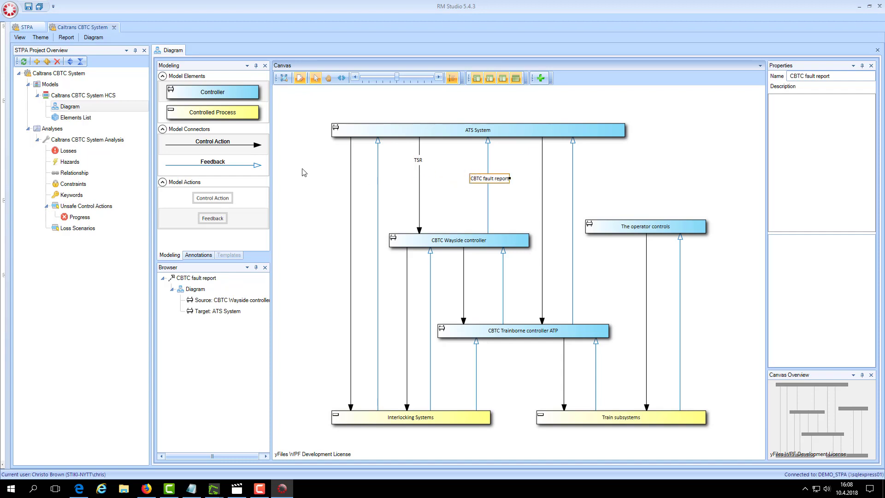
Add a control action named Train dispatch on the connector from the ATS System to the CBTC Trainborne controller ATP.
drag(220, 202, 544, 188)
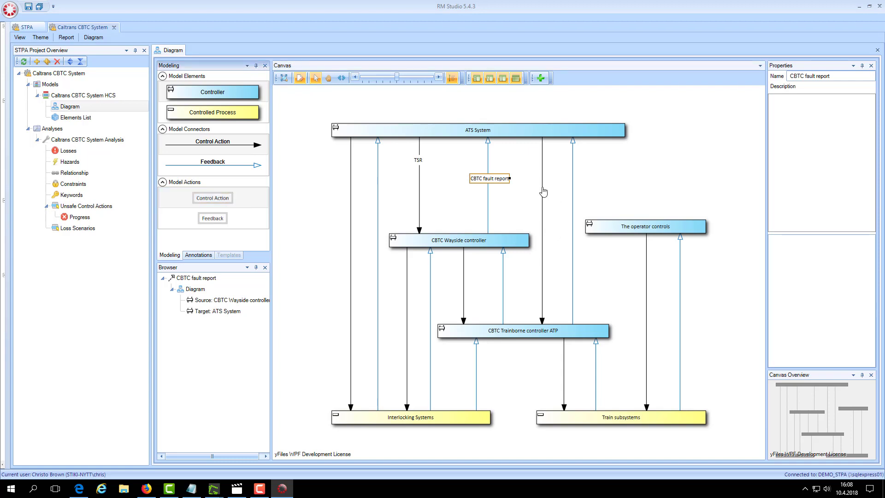
drag(213, 198, 543, 193)
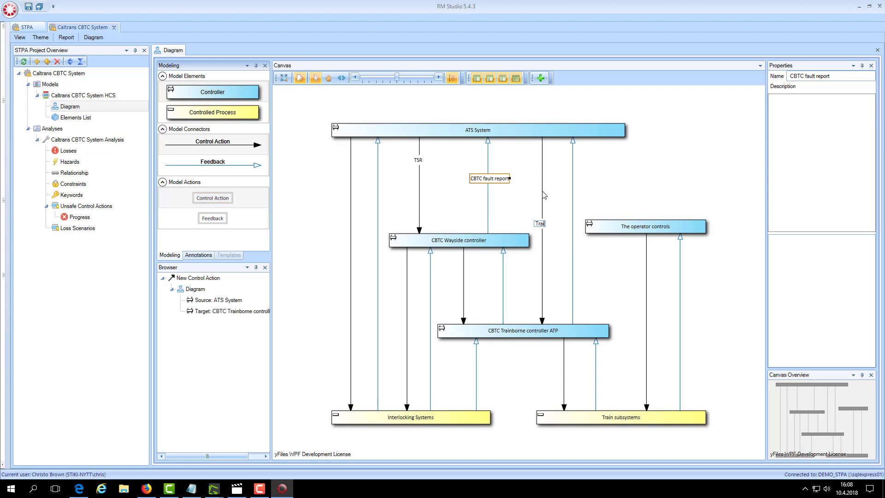
text(Train dispatch)
Add a second control action, Stop next station, to the Train dispatch connector and move the labels higher along the line.
drag(210, 198, 543, 229)
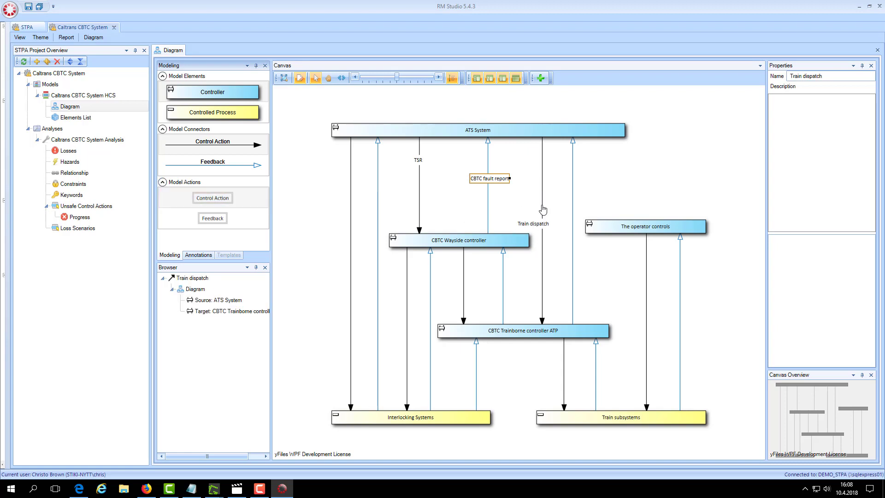
right_click(543, 206)
mouse_move(568, 213)
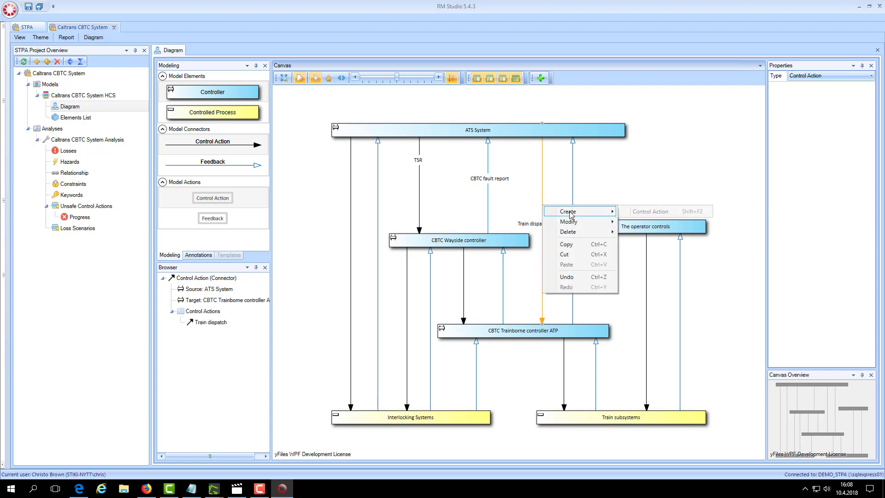
click(644, 211)
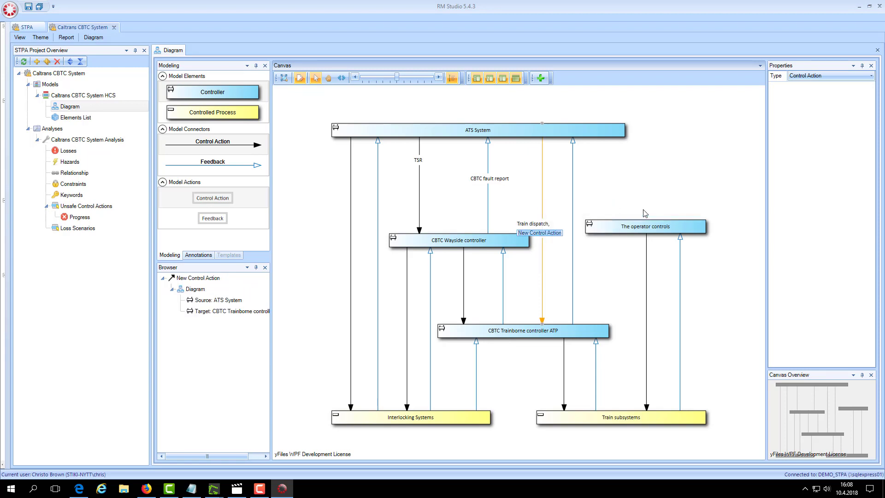
text(Stop next station)
key(Return)
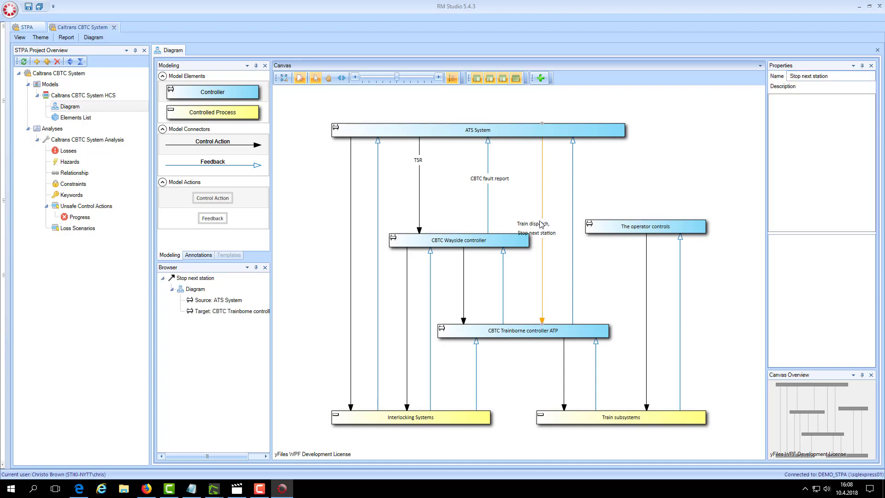
drag(538, 227, 544, 190)
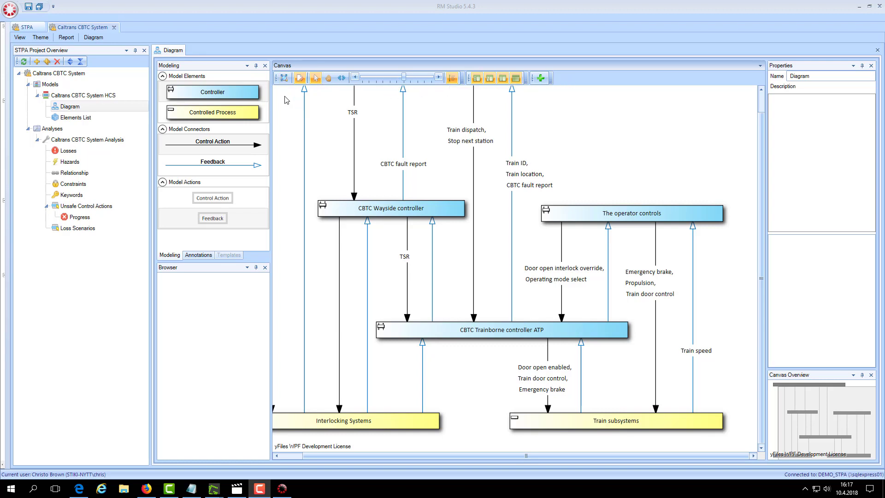
Add an annotation boundary named Review and enlarge it around Train subsystems and the labels just above it.
click(284, 79)
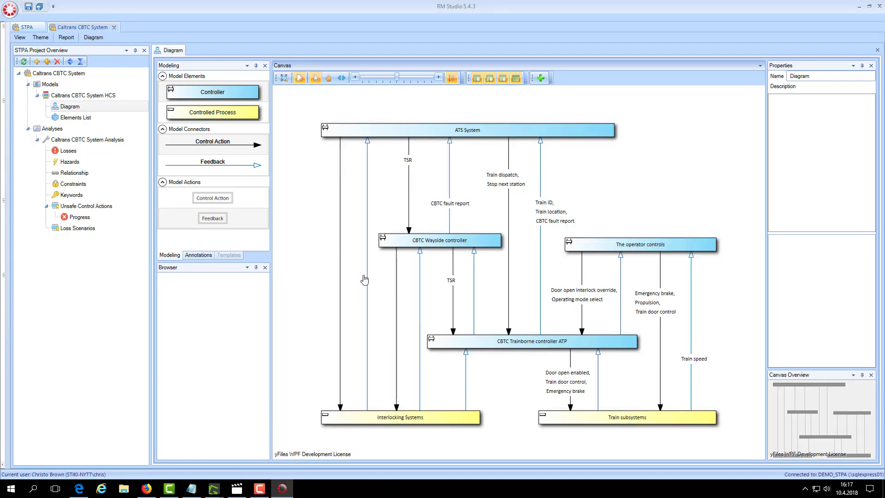
click(198, 255)
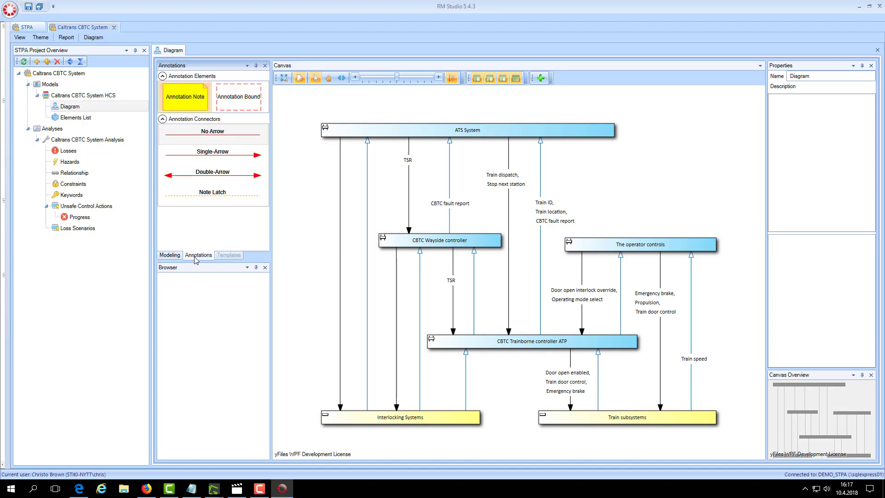
click(242, 111)
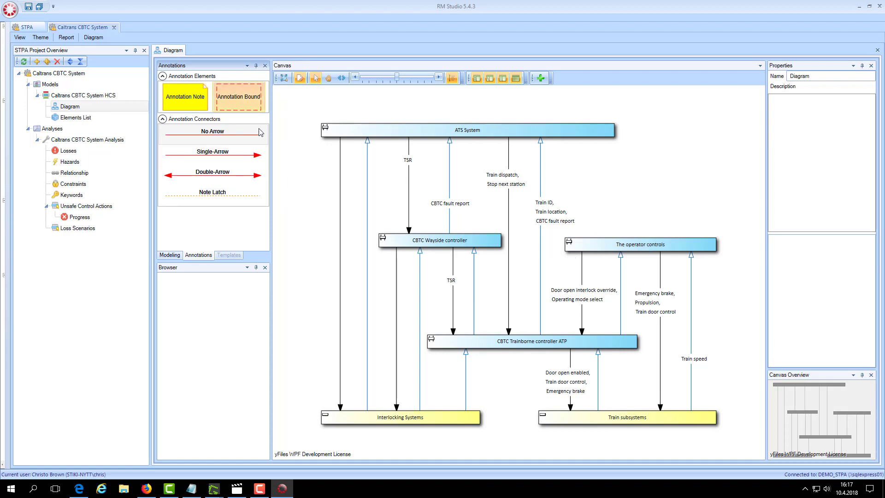
mouse_move(252, 107)
mouse_down()
mouse_move(594, 255)
mouse_move(553, 260)
mouse_move(533, 407)
mouse_move(540, 375)
mouse_up()
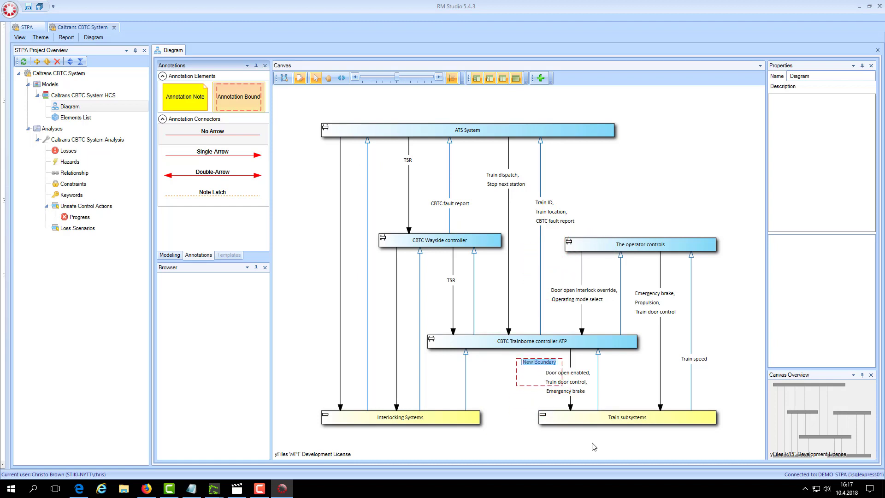
click(534, 387)
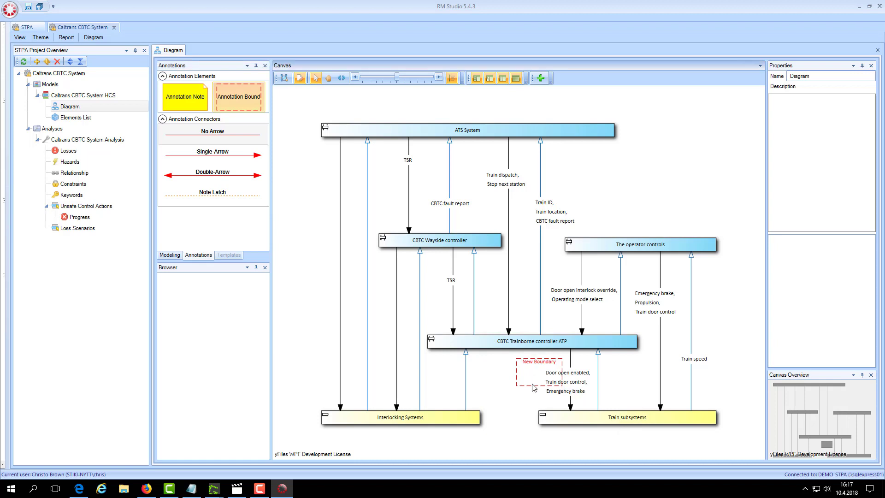
click(534, 387)
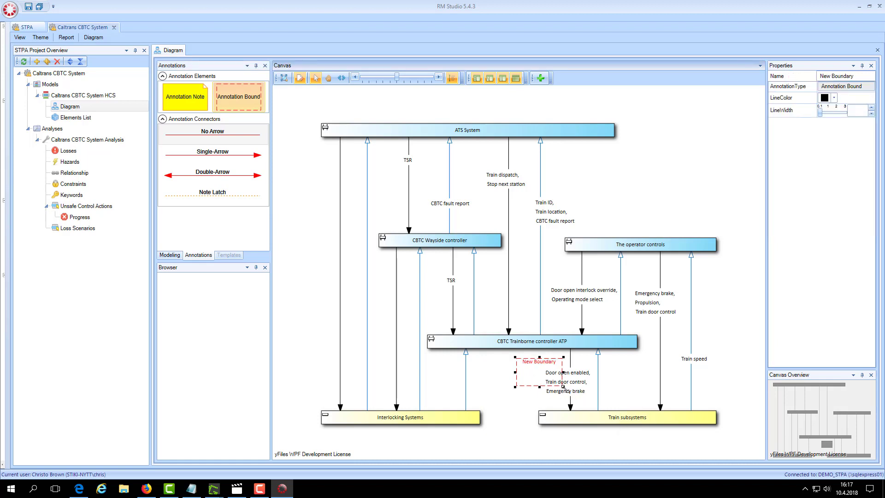
drag(563, 387, 736, 441)
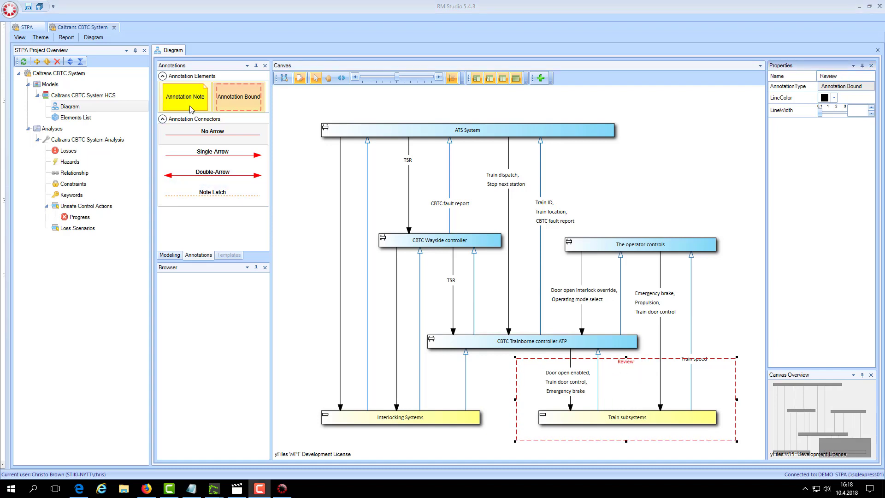
Place an annotation note below the diagram, between Interlocking Systems and the Review boundary, and select it.
mouse_move(191, 107)
mouse_down()
mouse_move(232, 158)
mouse_move(476, 318)
mouse_move(503, 389)
mouse_move(494, 455)
mouse_up()
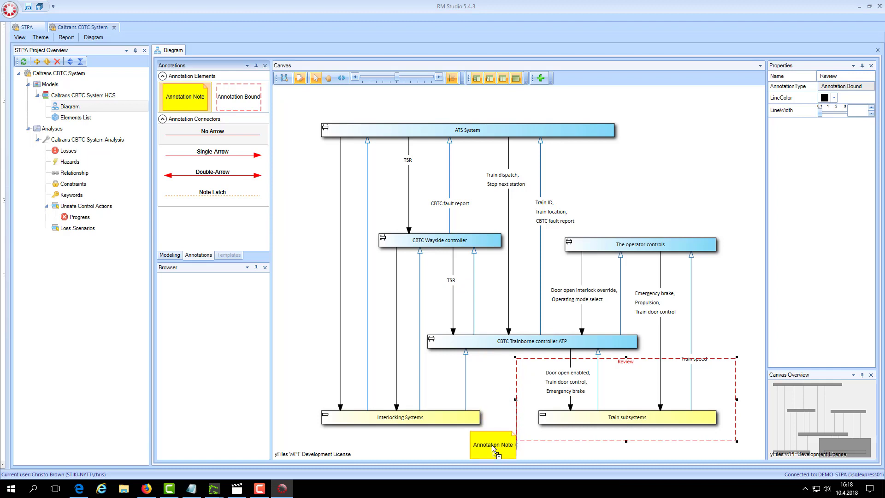
scroll(502, 395, down, 1)
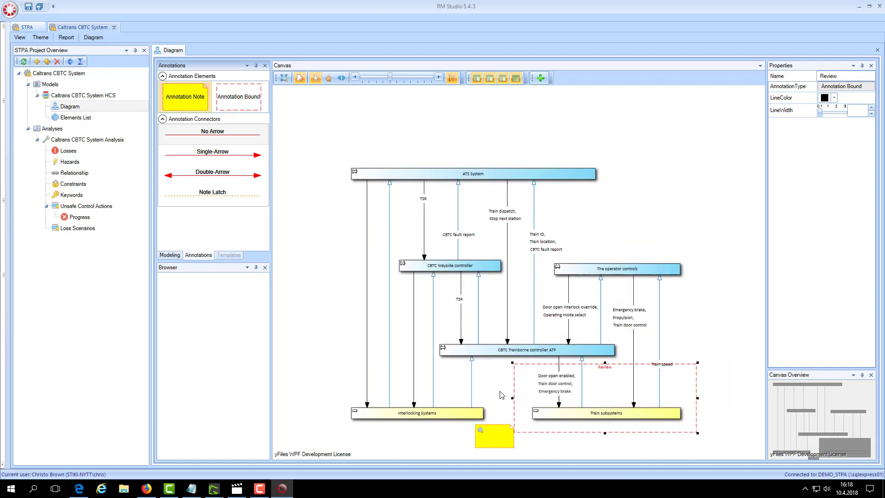
click(498, 437)
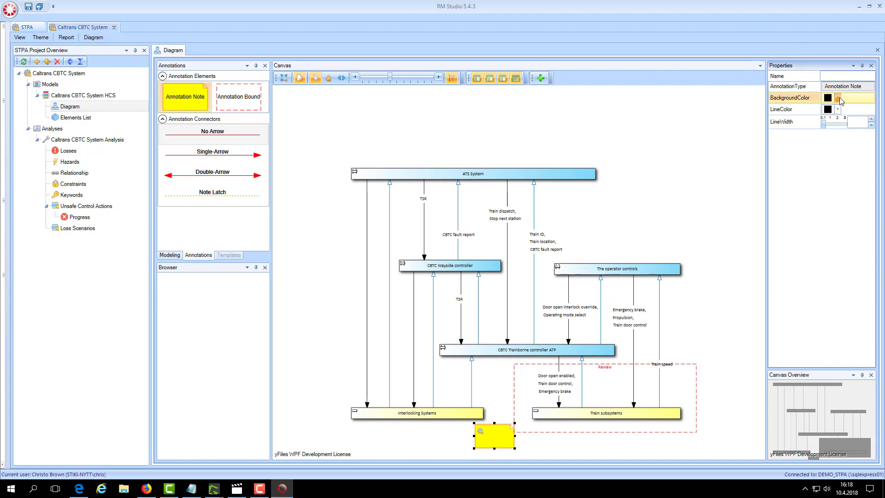
Try dark green and standard red as the annotation note's background color.
click(828, 98)
click(858, 160)
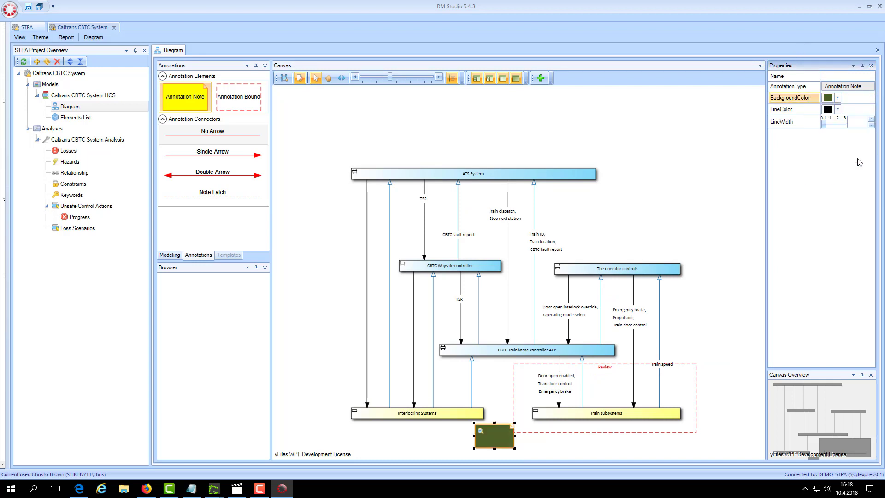
click(837, 97)
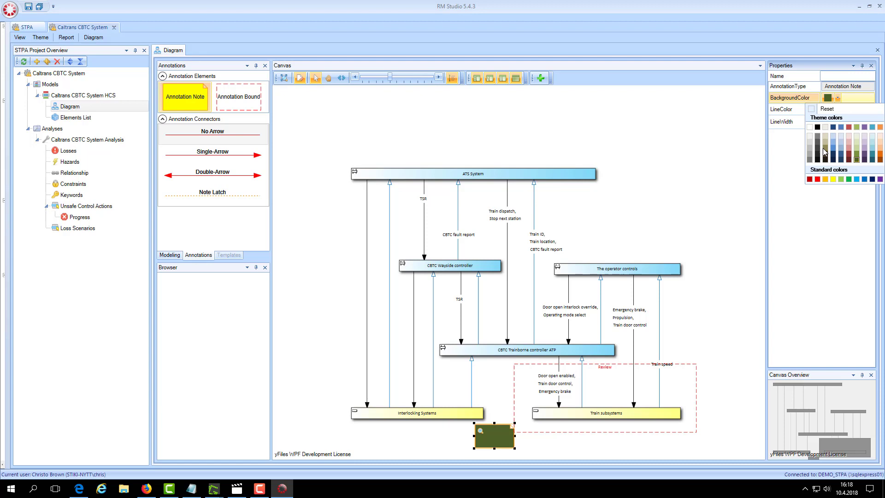
click(818, 178)
Set the annotation note's background color to light blue and collapse the note to its small icon.
click(837, 98)
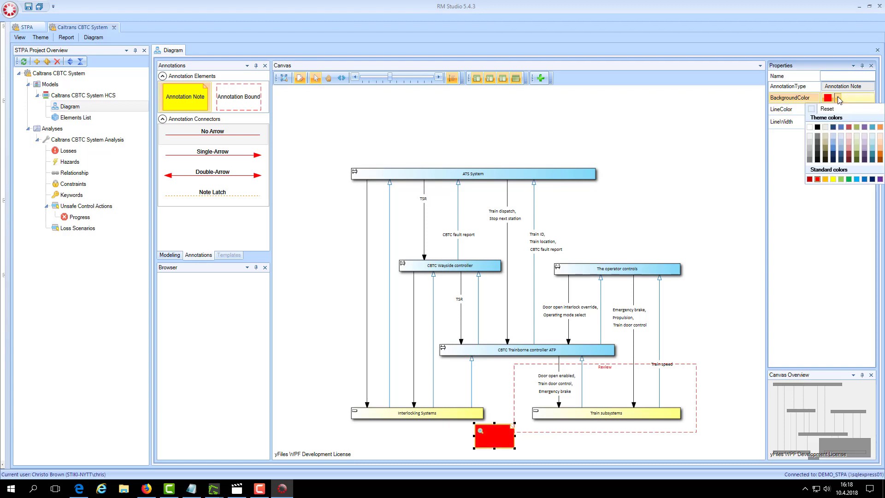
click(871, 145)
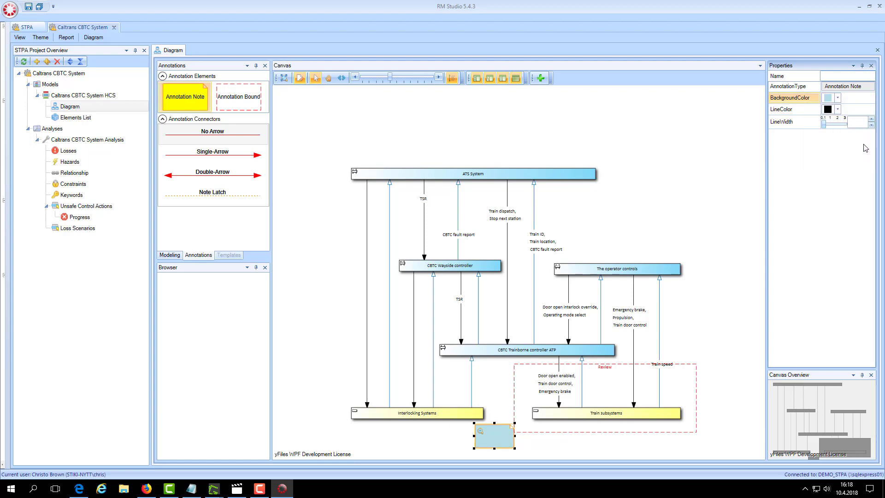
click(829, 74)
click(479, 430)
mouse_move(479, 431)
mouse_down()
mouse_move(500, 437)
mouse_move(481, 430)
mouse_up()
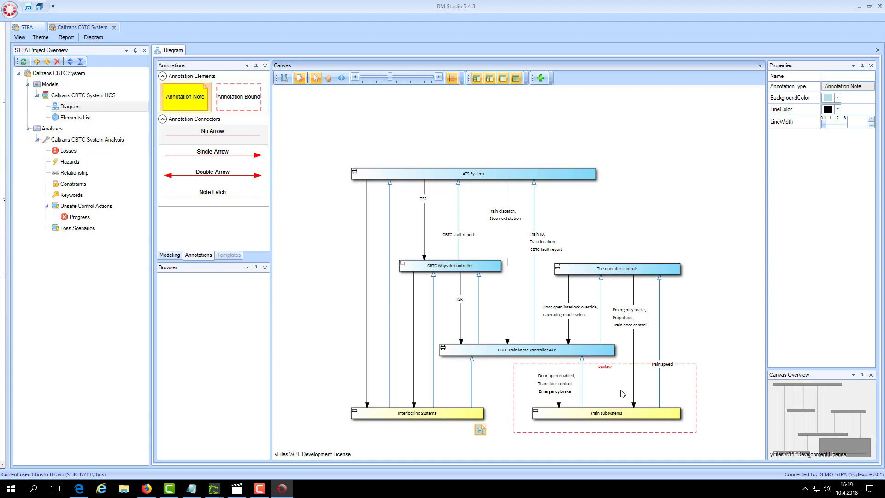
Create a new sub-diagram under Diagram in the project tree and select it.
right_click(72, 108)
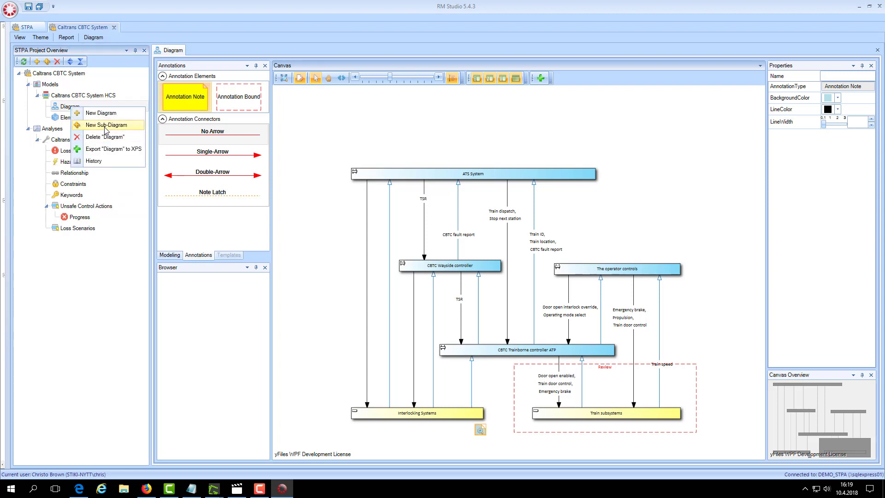
click(74, 129)
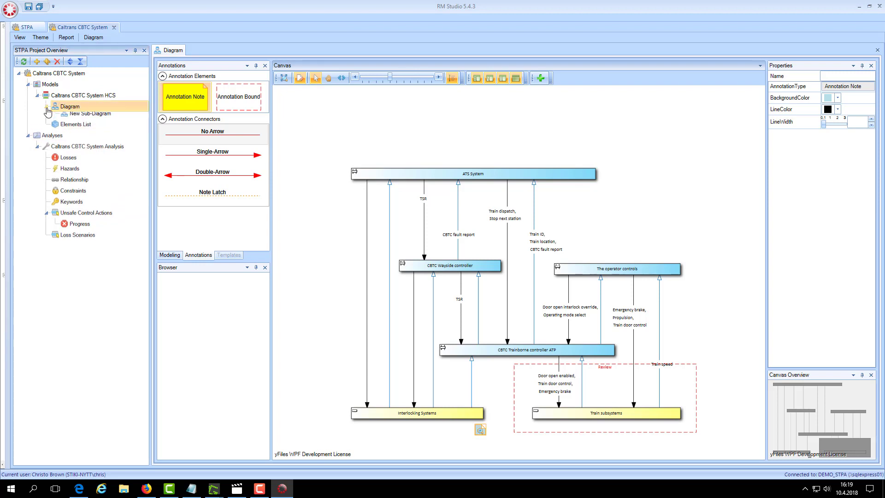
click(91, 118)
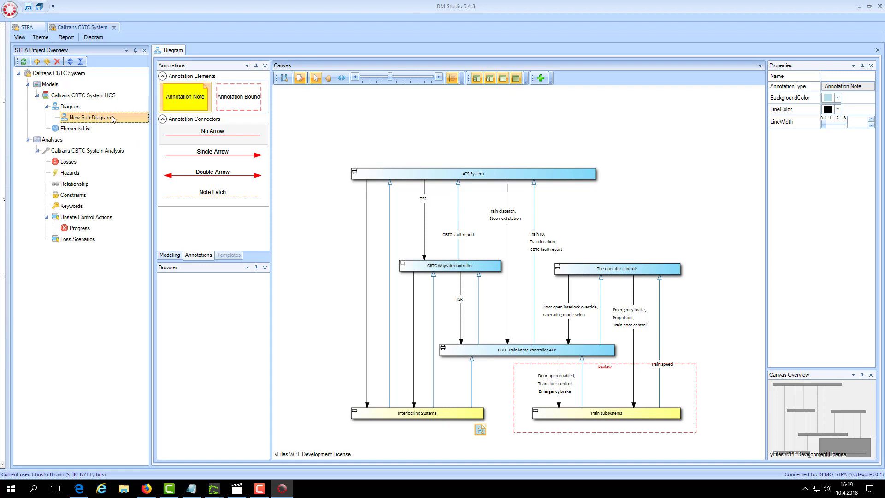
Open the new sub-diagram and examine the Train subsystems area of the main diagram for reference.
double_click(103, 120)
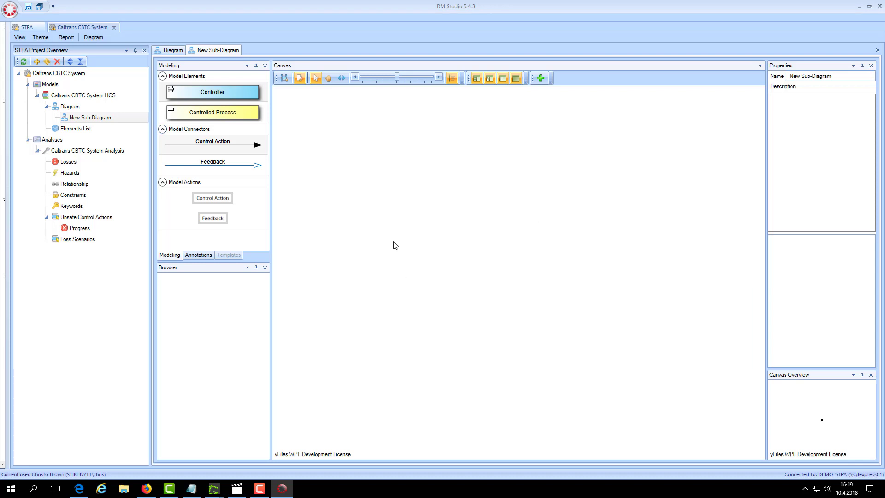
click(173, 51)
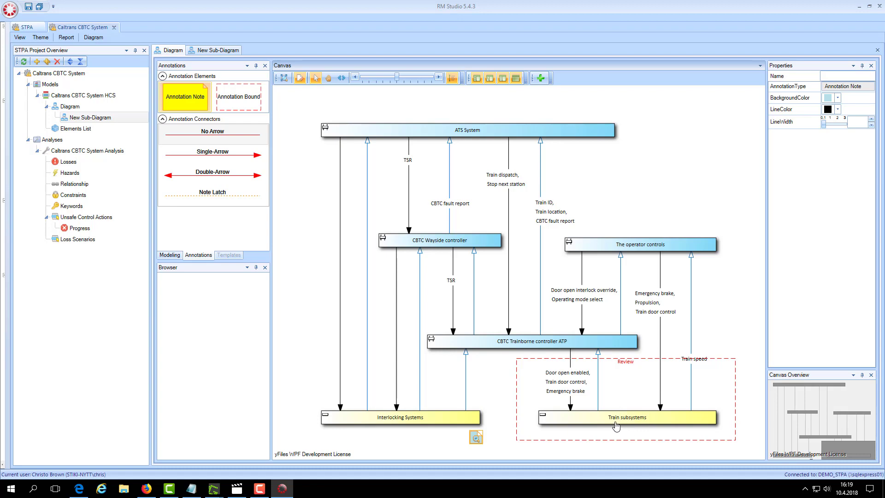
scroll(616, 426, up, 5)
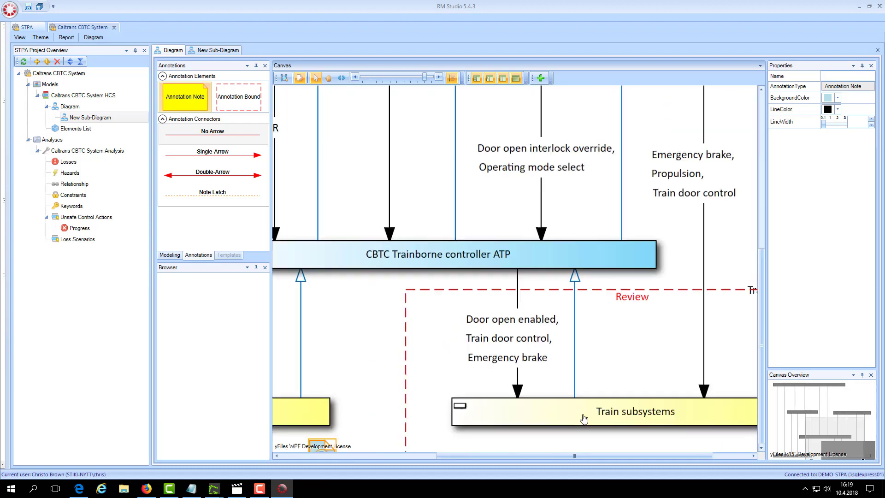
scroll(583, 418, down, 2)
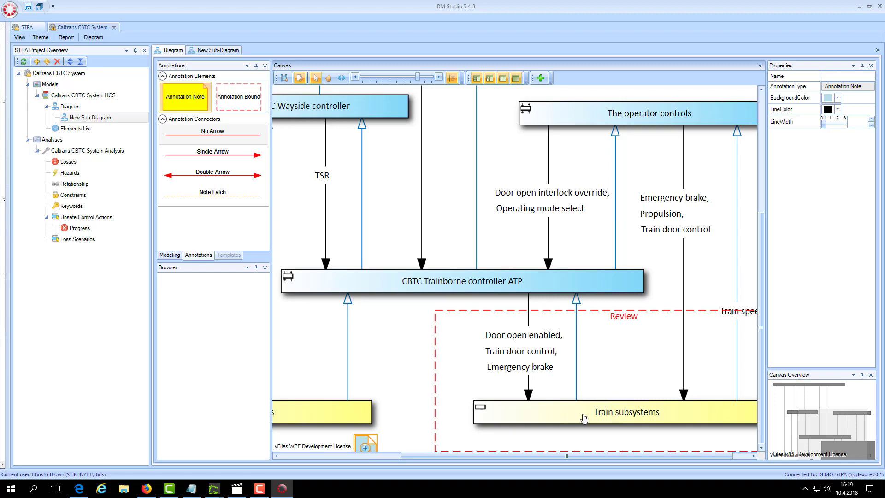
Rename the new sub-diagram as "Train subsystem".
click(218, 51)
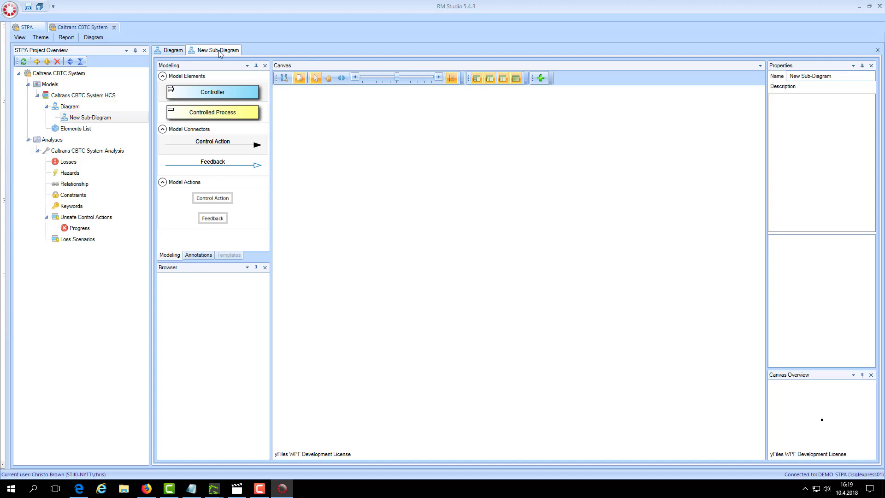
click(850, 76)
key(ctrl+a)
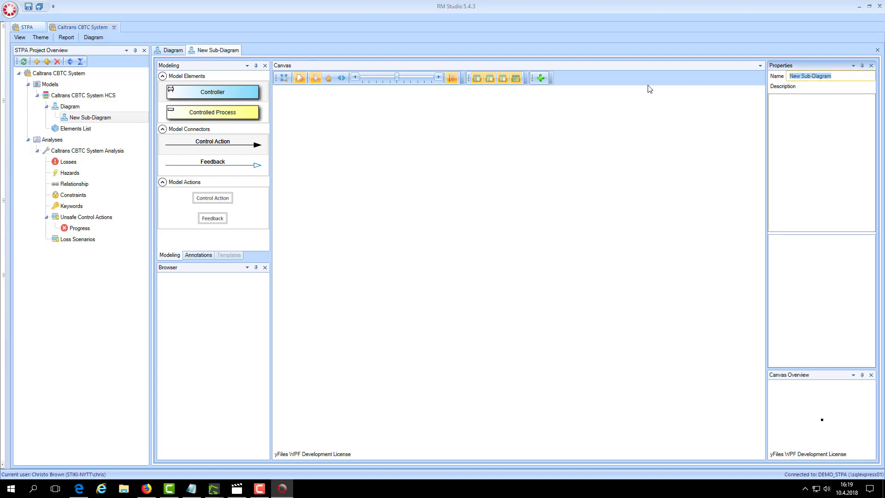
text(RT)
key(BackSpace)
key(BackSpace)
text(Train suyb)
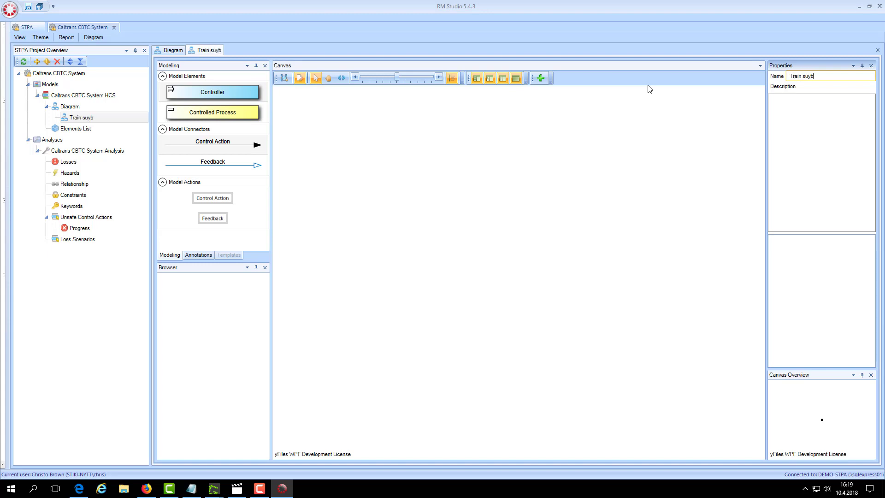
key(BackSpace)
text(bsystem)
Place a new controller on the Train subsystem canvas and add a connected controlled process below it, keeping the default names.
drag(249, 93, 423, 155)
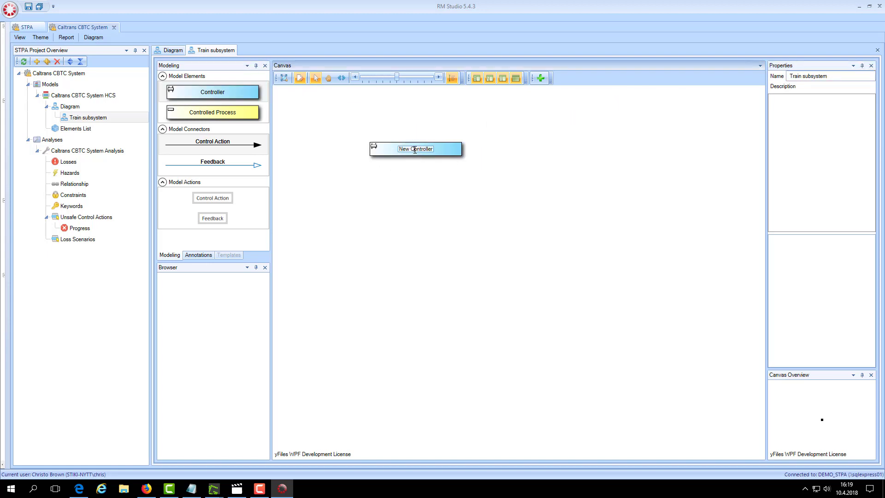
click(416, 163)
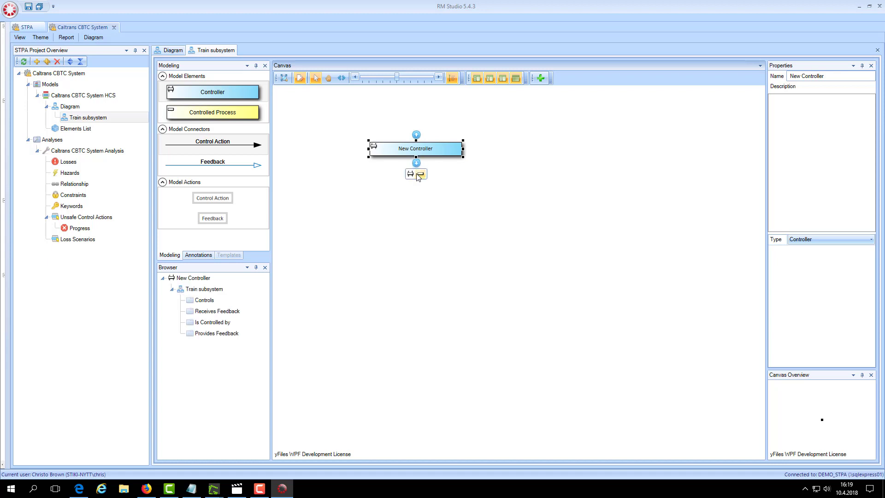
click(418, 178)
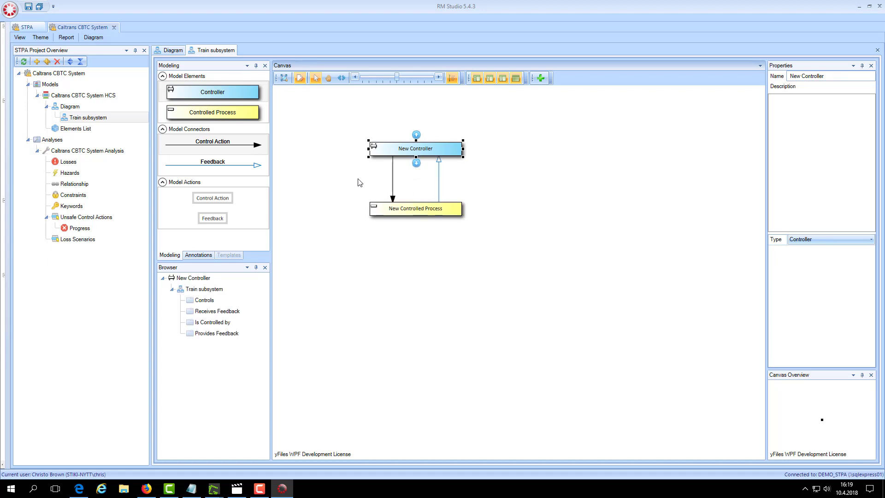
click(174, 51)
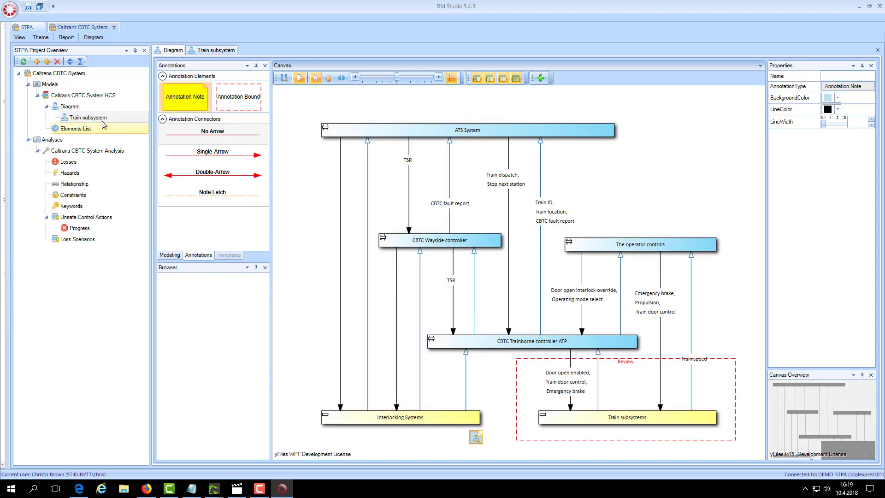
click(215, 50)
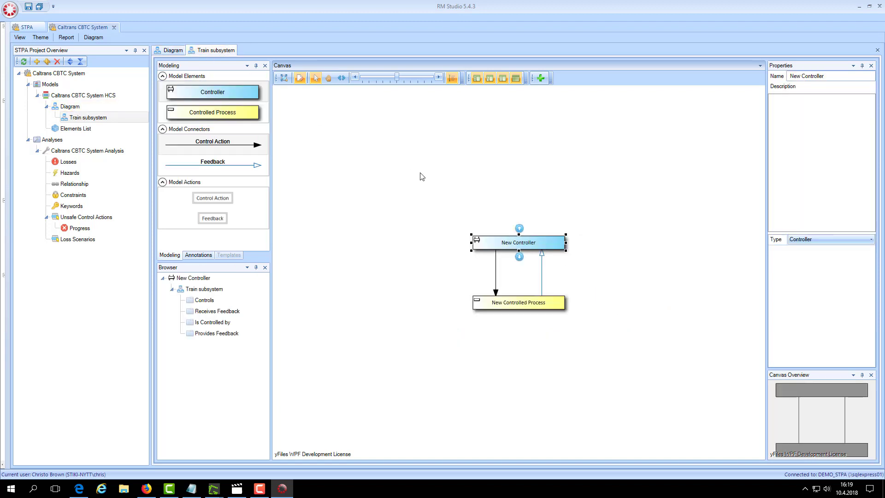
right_click(363, 181)
mouse_move(372, 189)
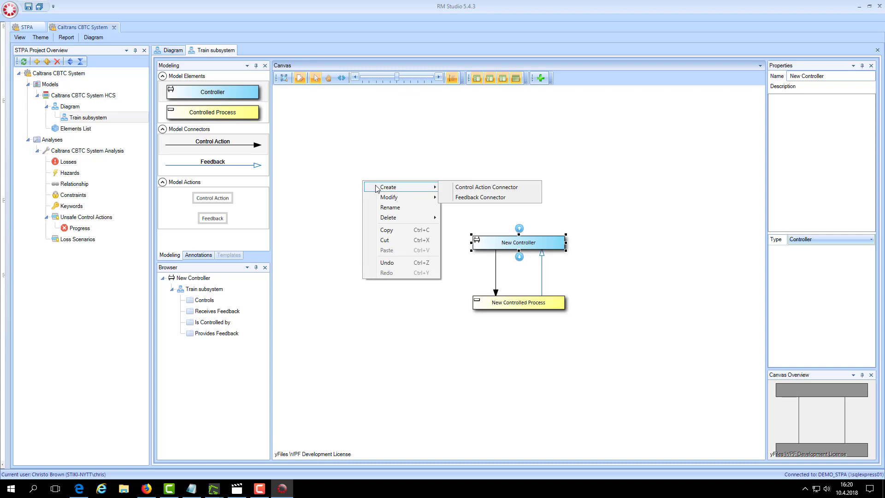
click(367, 170)
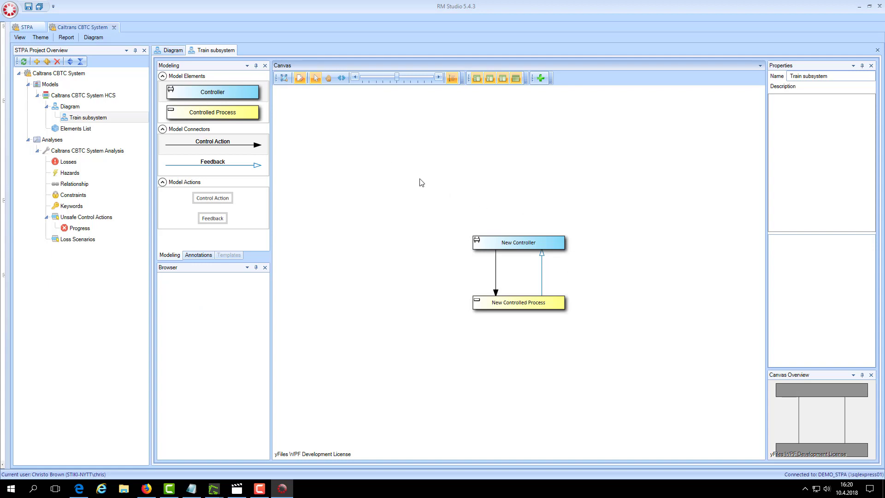
Add the existing ATS System controller to the sub-diagram, above and beside the new controller.
right_click(421, 182)
mouse_move(480, 185)
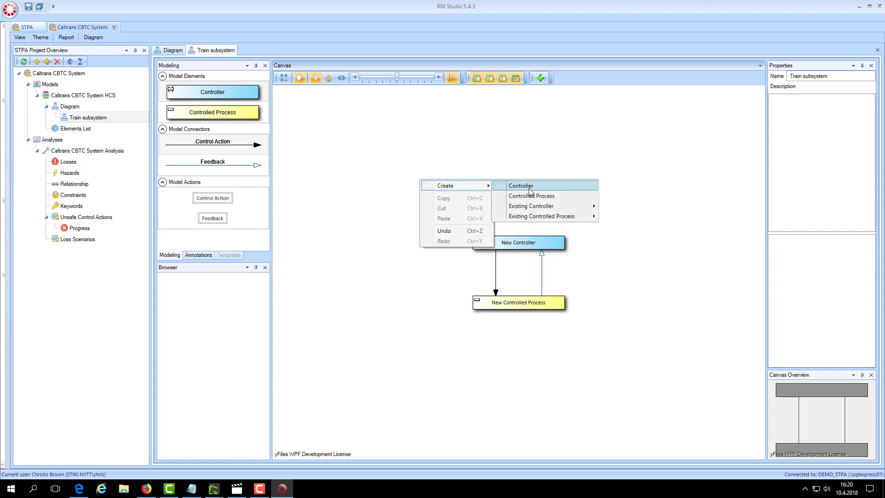
mouse_move(539, 208)
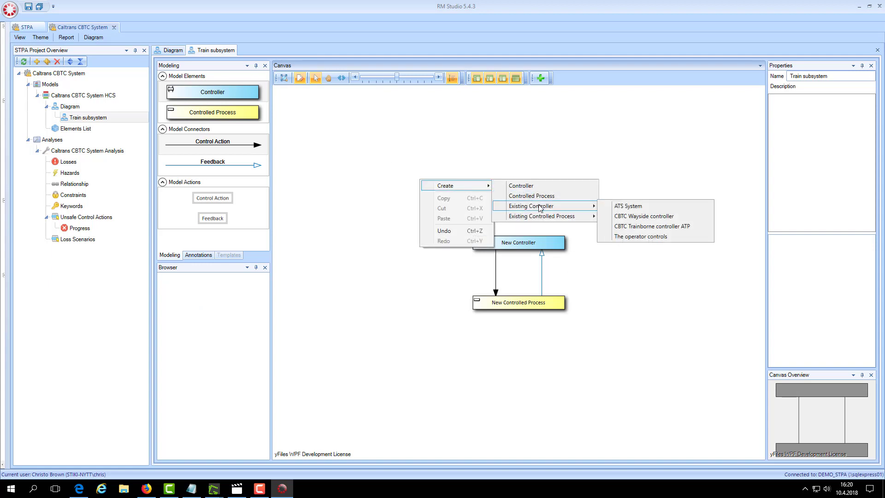
click(629, 206)
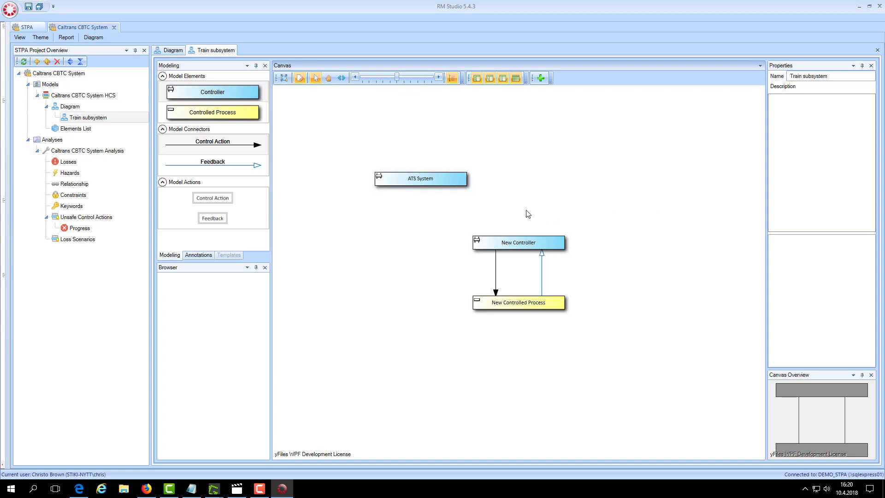
Add the existing controller "The operator controls" to the sub-diagram, just below ATS System.
right_click(381, 213)
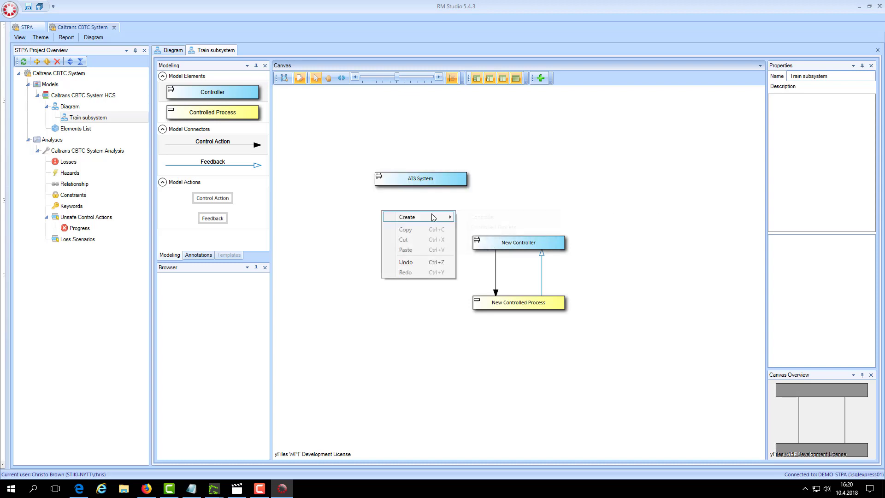
mouse_move(432, 217)
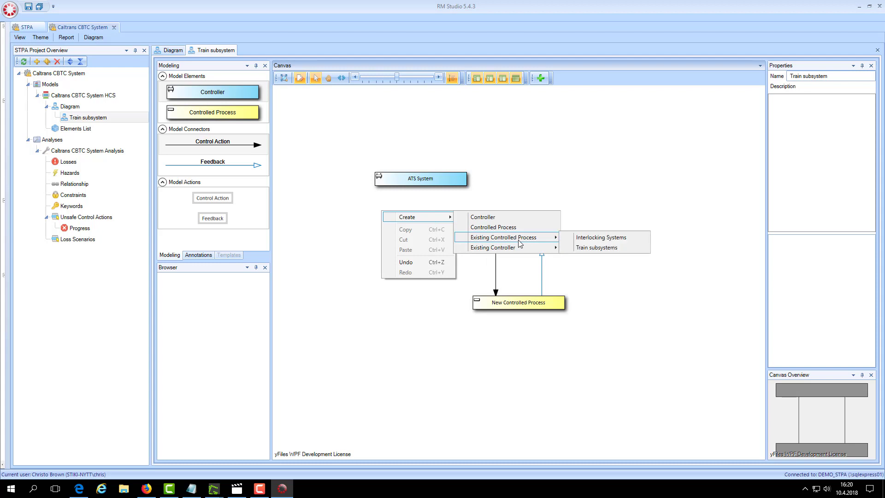
mouse_move(518, 251)
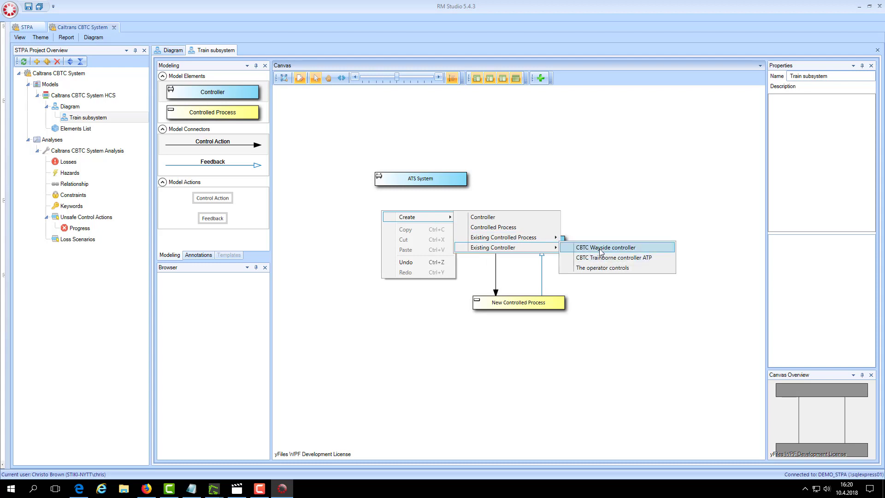
click(606, 269)
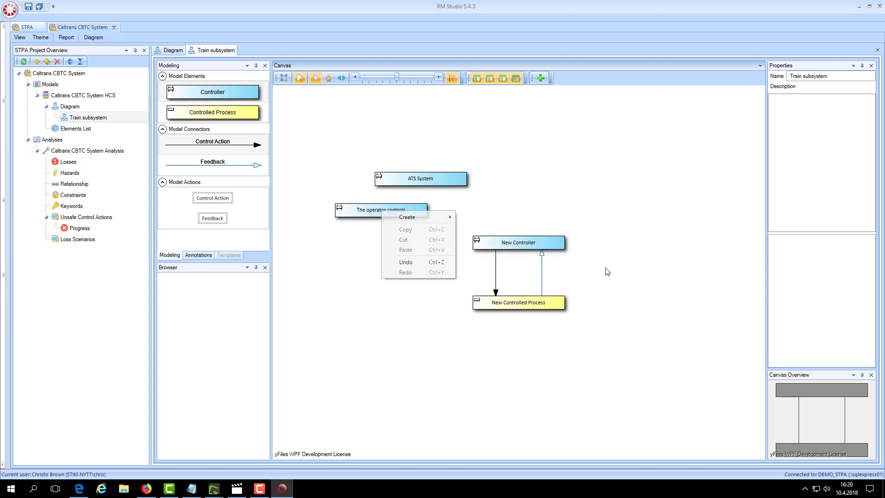
Add the existing controlled process Train subsystems to the sub-diagram, below the operator controls.
right_click(373, 235)
mouse_move(424, 244)
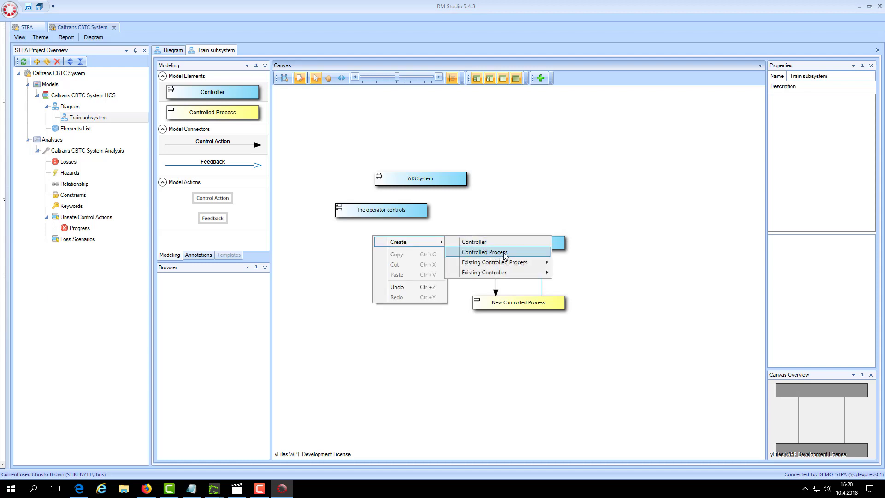
mouse_move(521, 263)
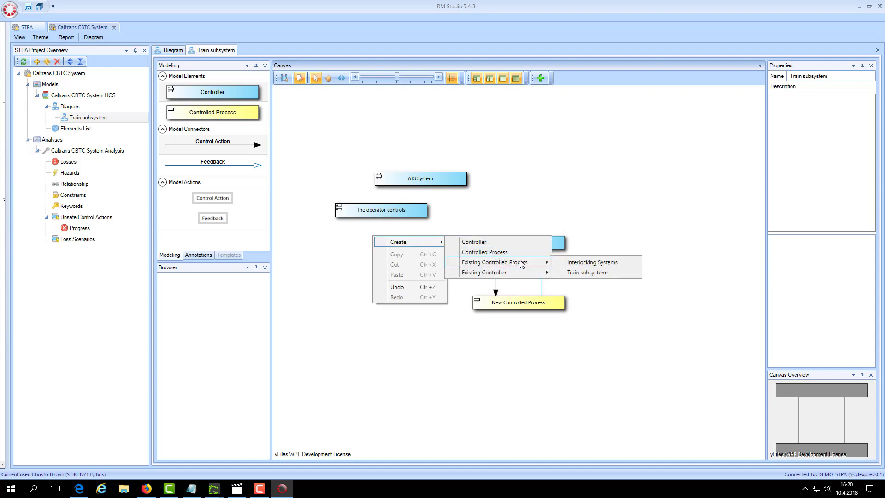
click(602, 272)
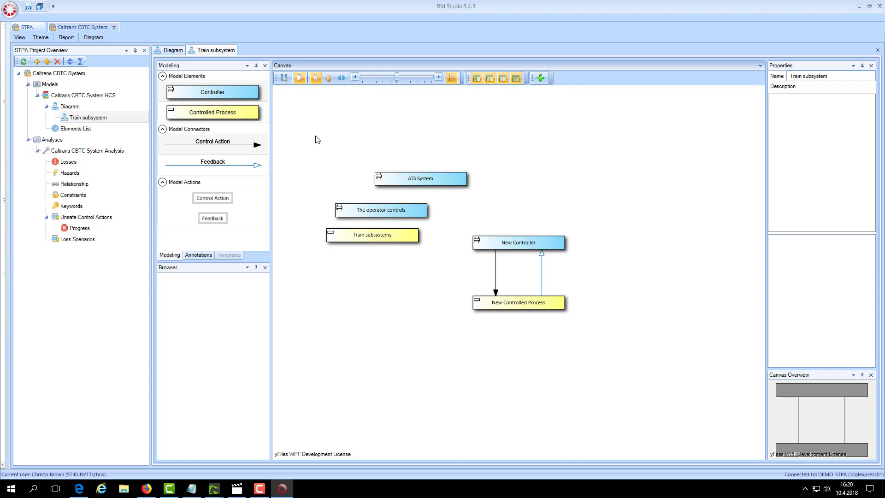
Open the model's Elements List, enlarge its control actions and feedbacks table, and examine the entries' sources, targets and use.
click(169, 51)
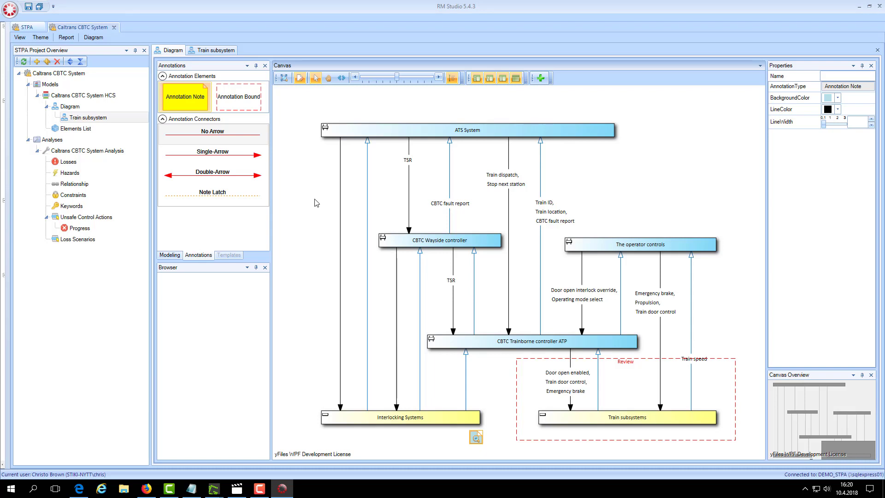
click(75, 130)
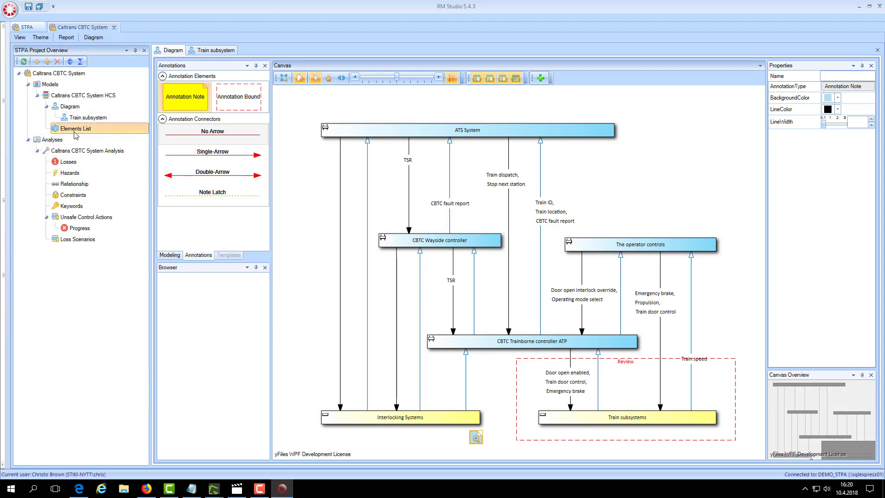
double_click(75, 131)
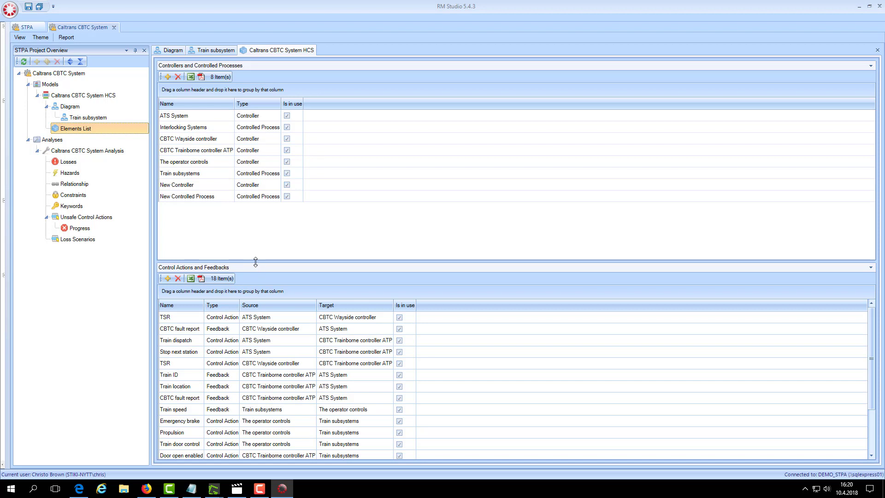
drag(256, 262, 258, 241)
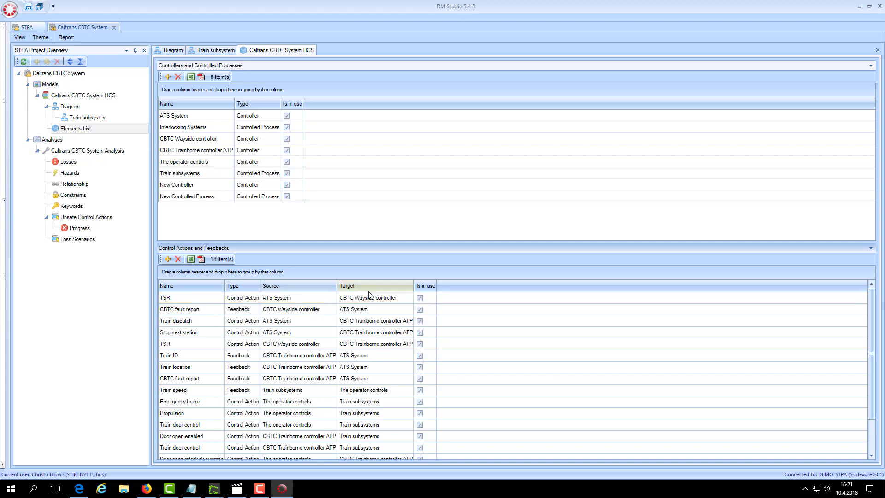
scroll(437, 312, down, 2)
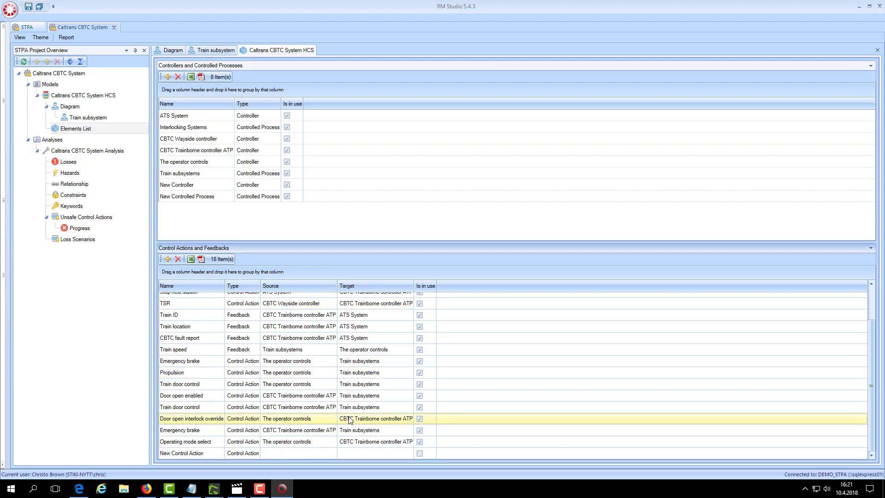
scroll(269, 384, up, 1)
scroll(269, 384, down, 1)
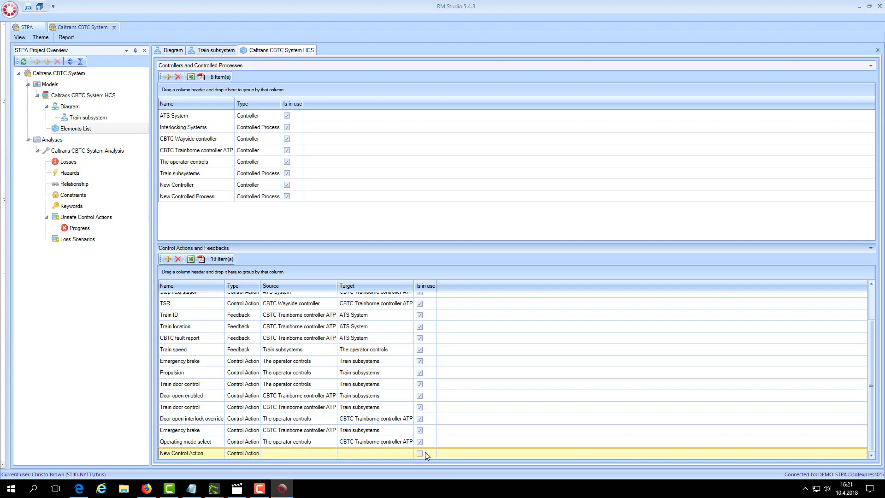
Delete the unused "New Control Action" entry from the control actions and feedbacks list and confirm the deletion.
click(206, 453)
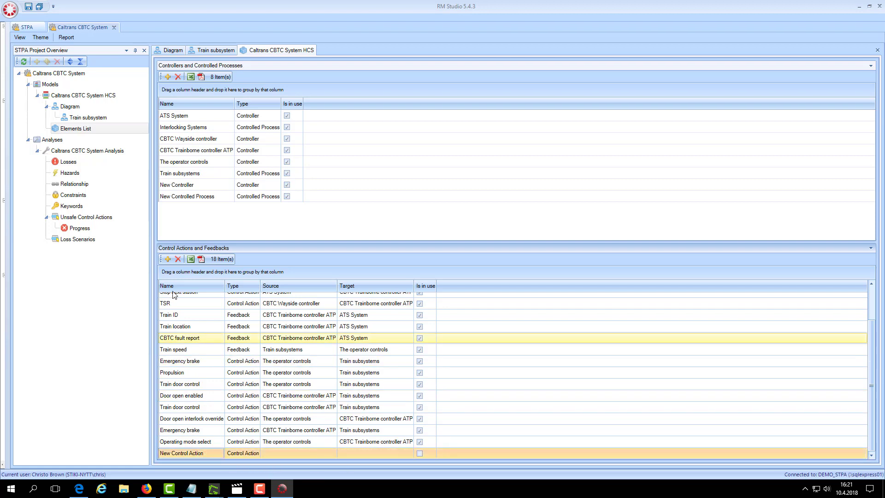
click(178, 259)
click(388, 268)
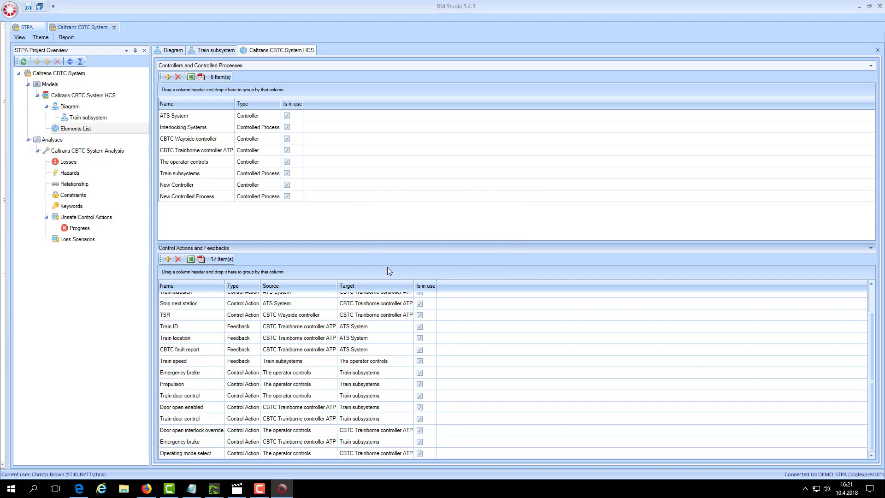
Save all project changes and close the Elements List.
scroll(218, 381, up, 1)
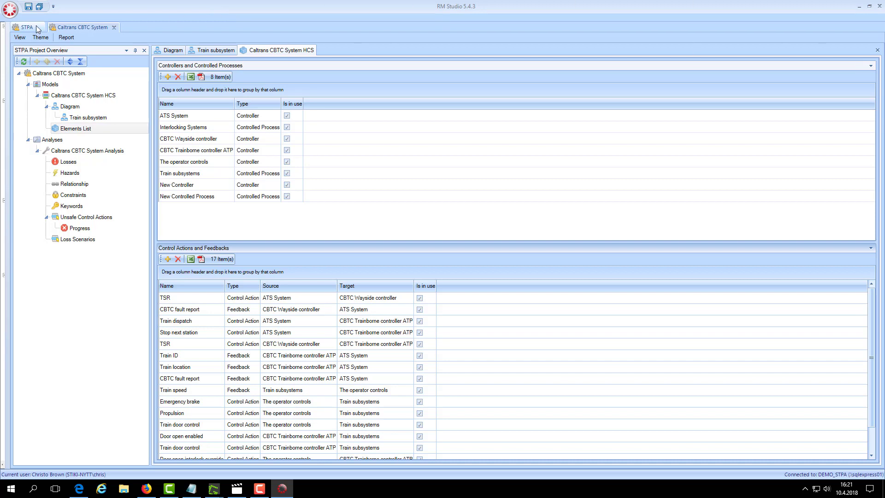
click(41, 7)
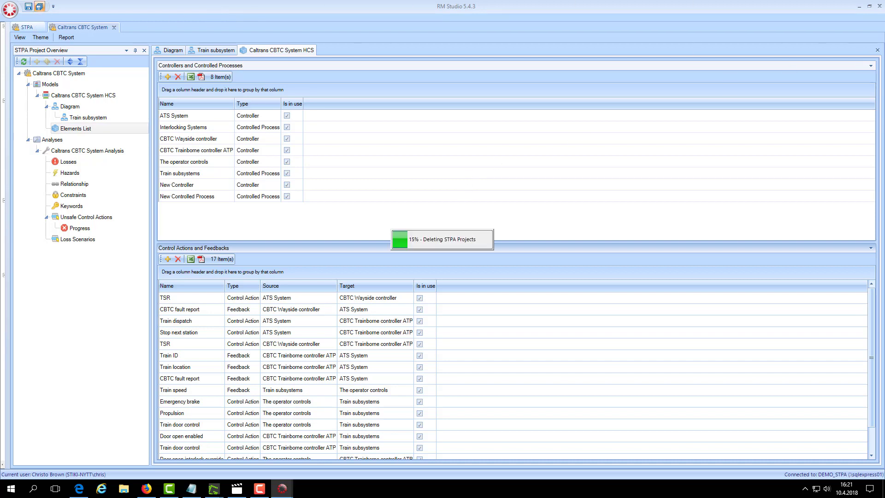
click(877, 52)
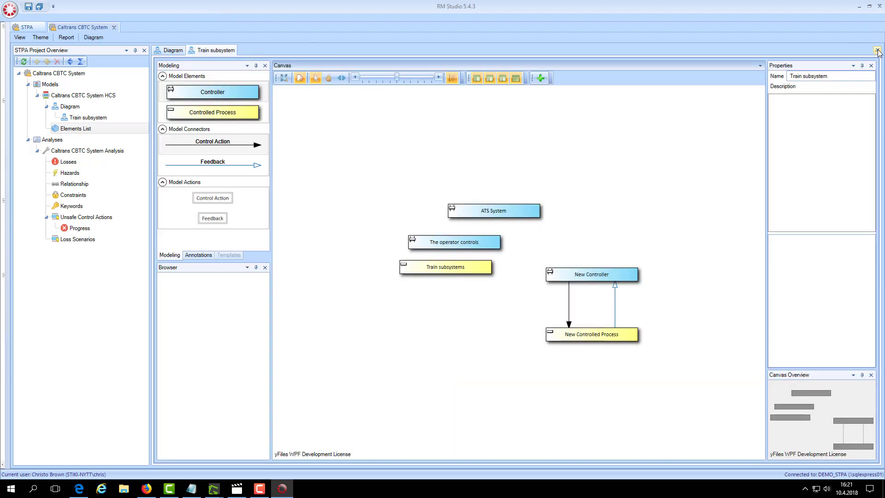
Close the Train subsystem diagram and add a new loss to the Caltrans CBTC System Analysis.
click(878, 51)
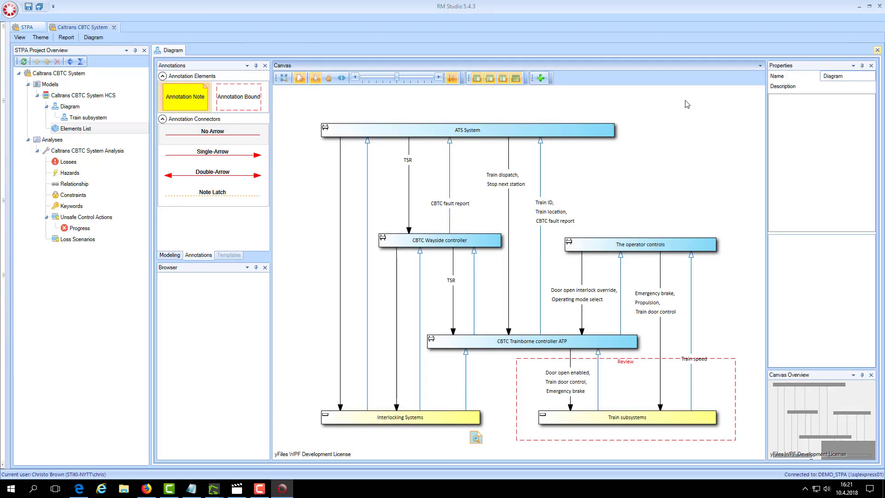
click(70, 164)
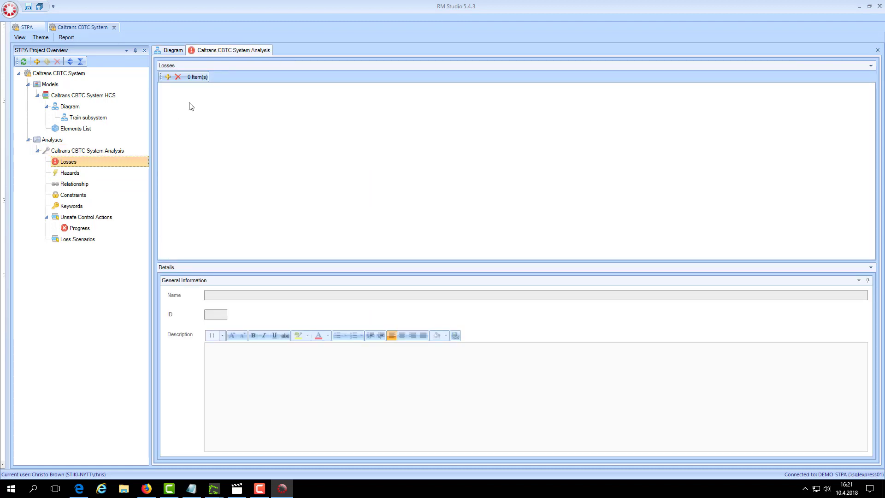
click(168, 77)
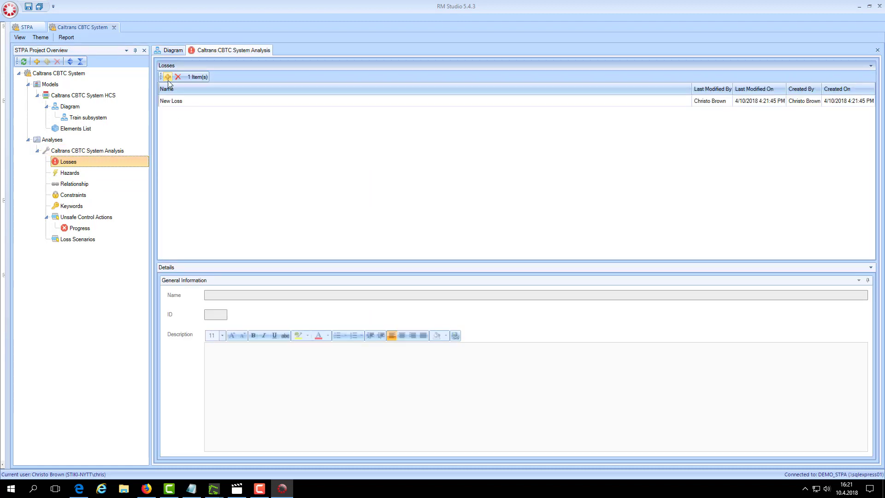
click(187, 102)
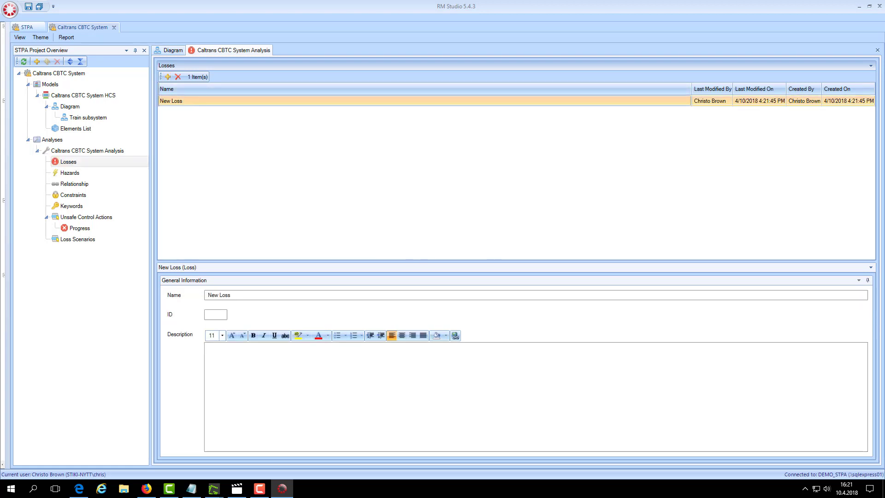
Name the new loss "Train-train collision" and give it the ID L1.
key(alt+Tab)
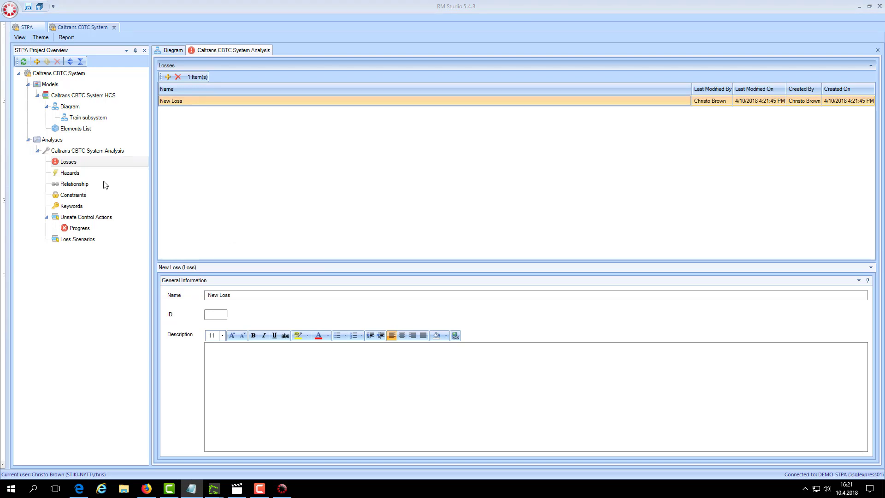
click(266, 293)
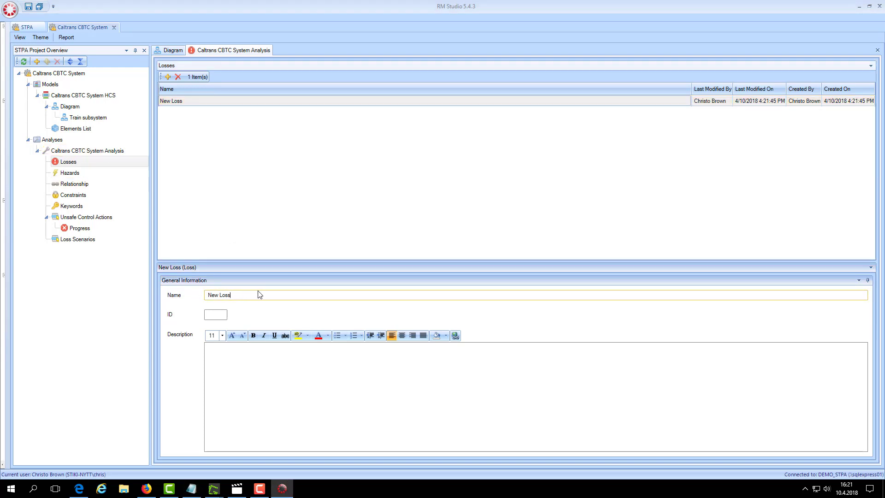
drag(257, 295, 207, 297)
text(Train-train collision)
click(214, 313)
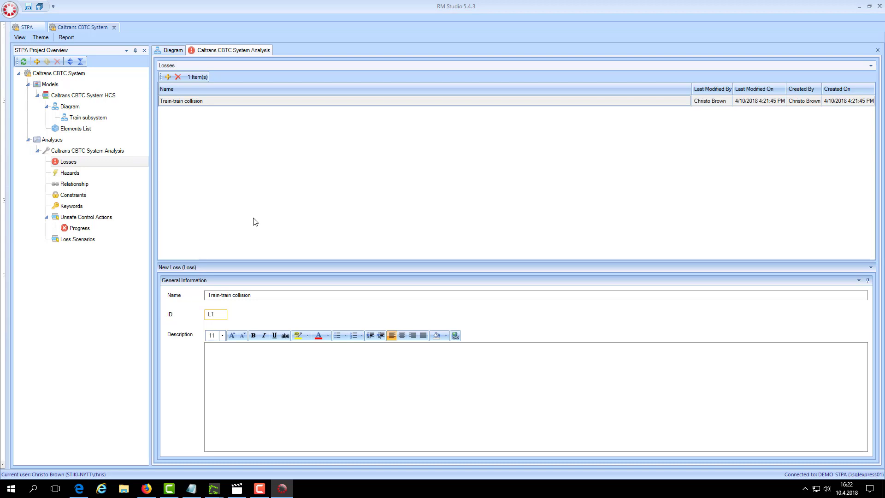
click(211, 294)
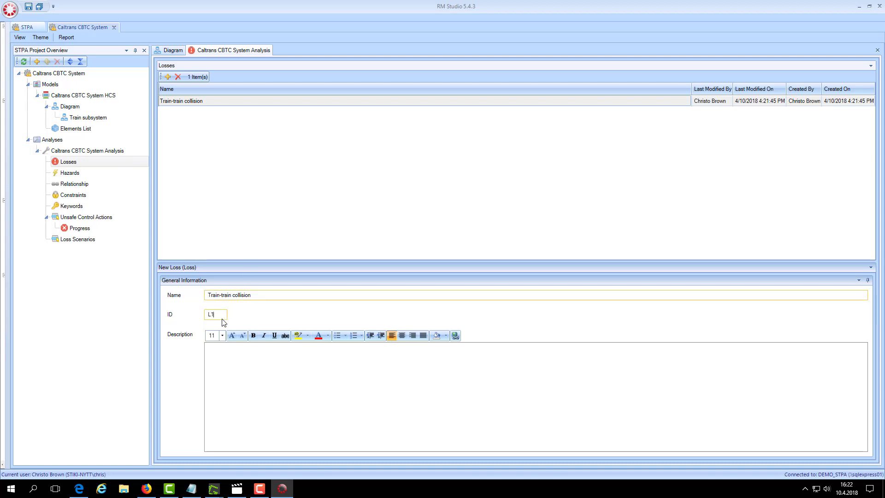
Add the losses "Train-vehicle collision", "Train derailment" and "Passenger injury-train doors", giving the last one the ID L4.
click(167, 77)
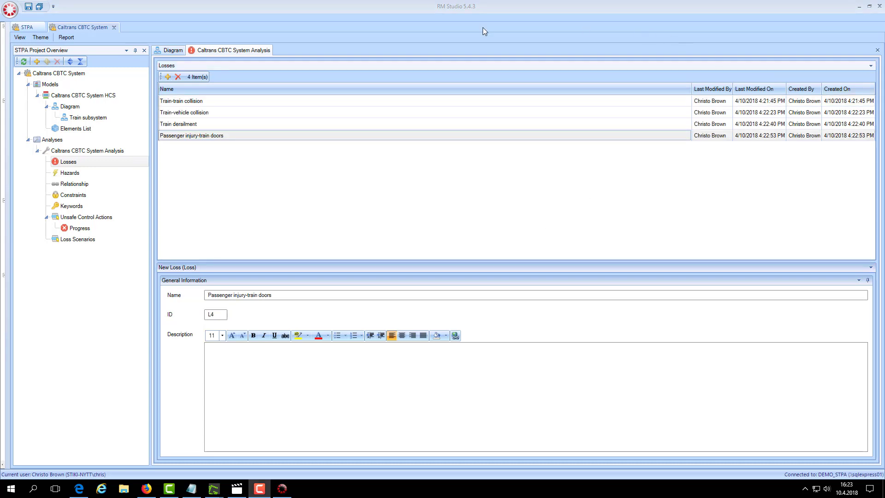
click(188, 160)
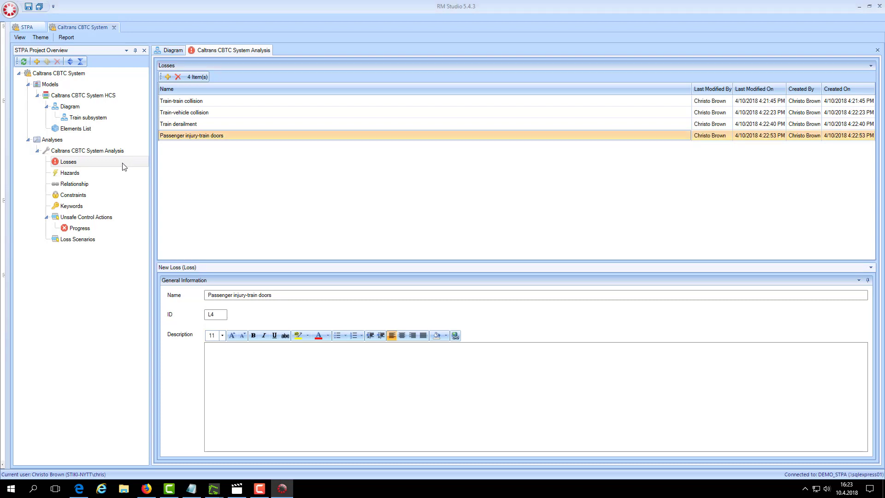
Add a hazard named "Train over speed" with the ID H1 to the analysis and save the changes.
click(70, 173)
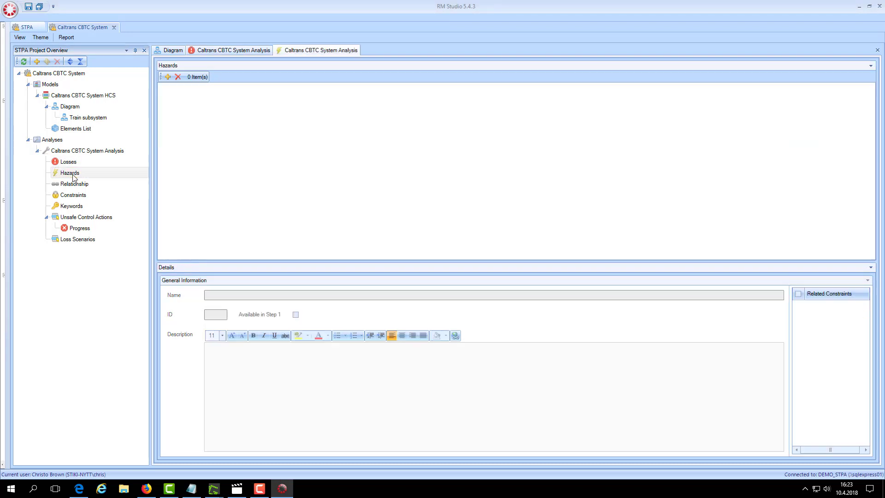
click(167, 77)
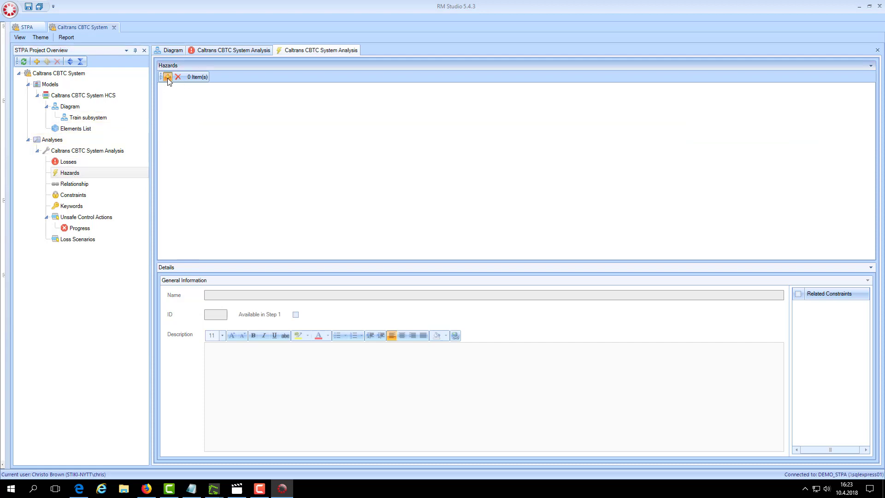
click(185, 101)
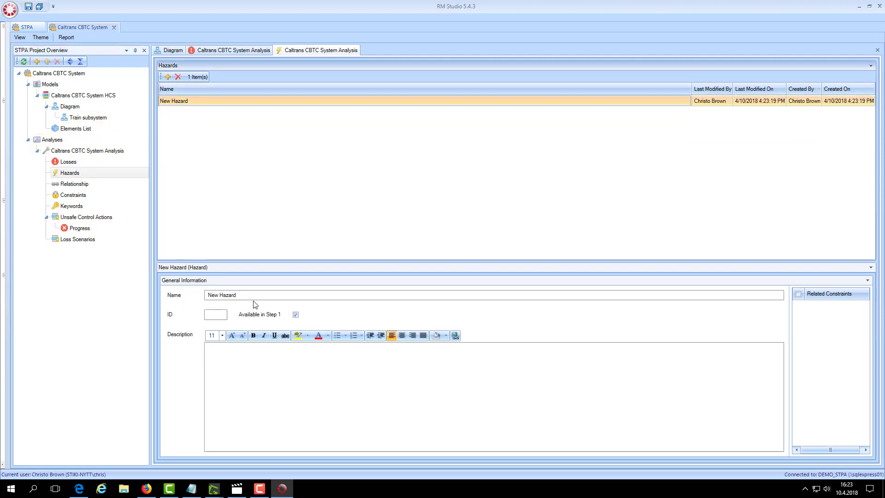
click(254, 295)
key(ctrl+a)
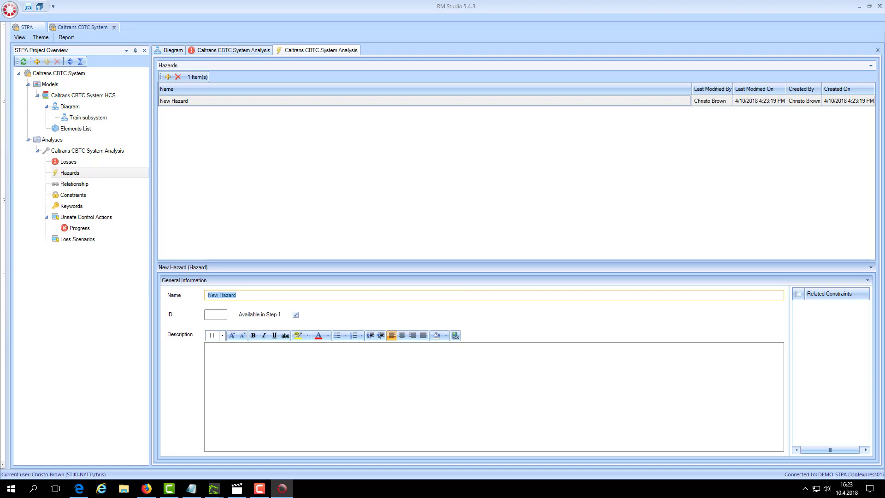
key(alt+Tab)
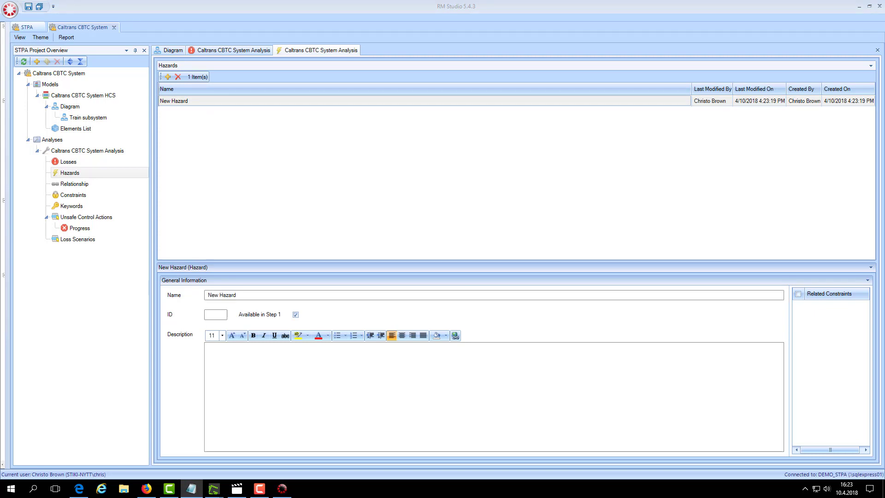
key(alt+Tab)
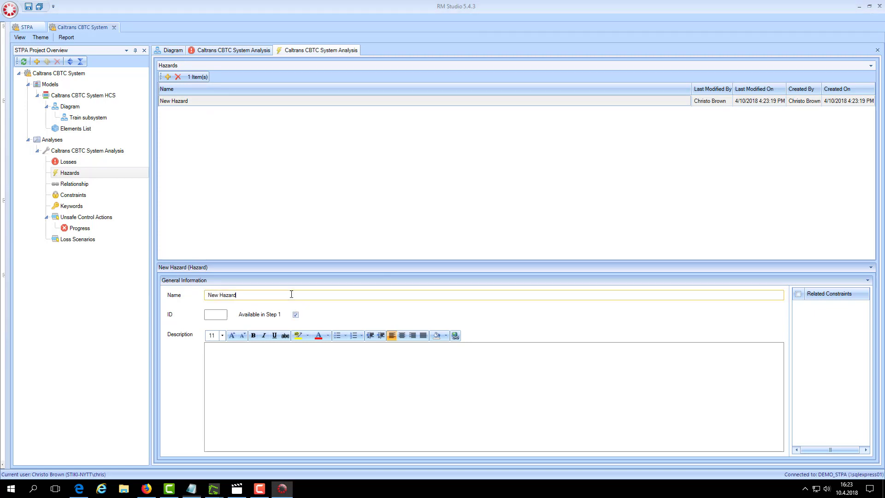
text(Train over speed)
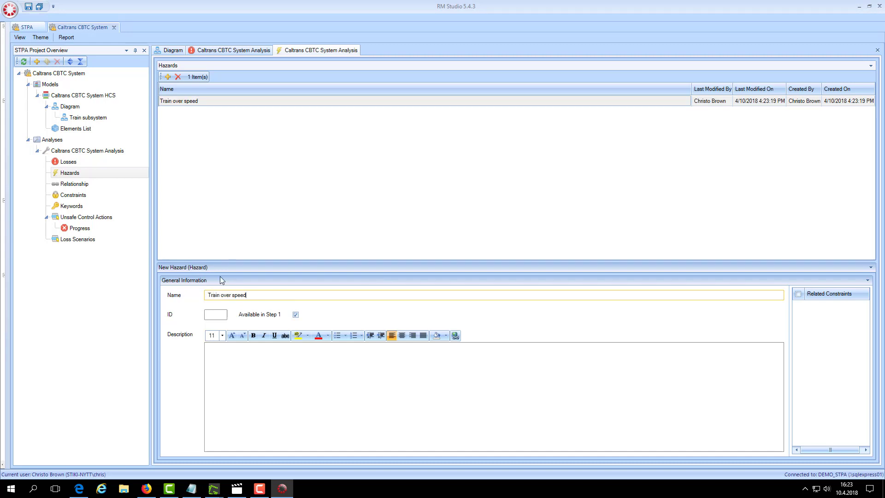
click(229, 315)
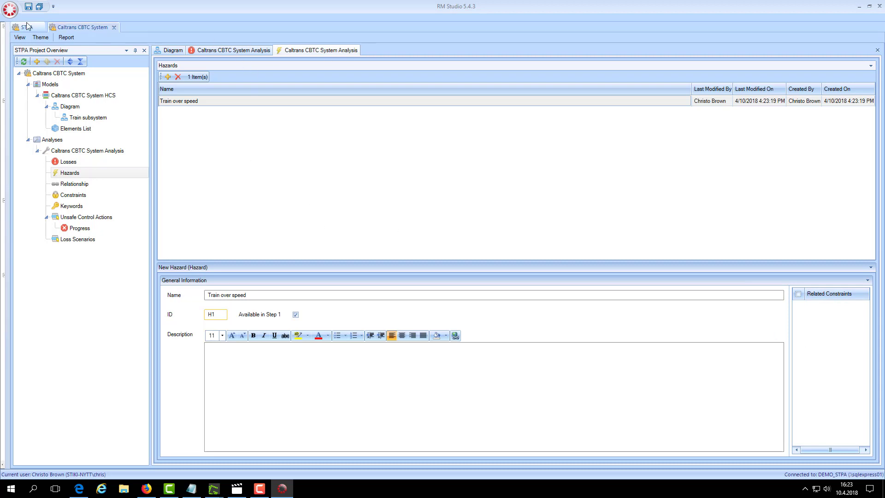
click(28, 6)
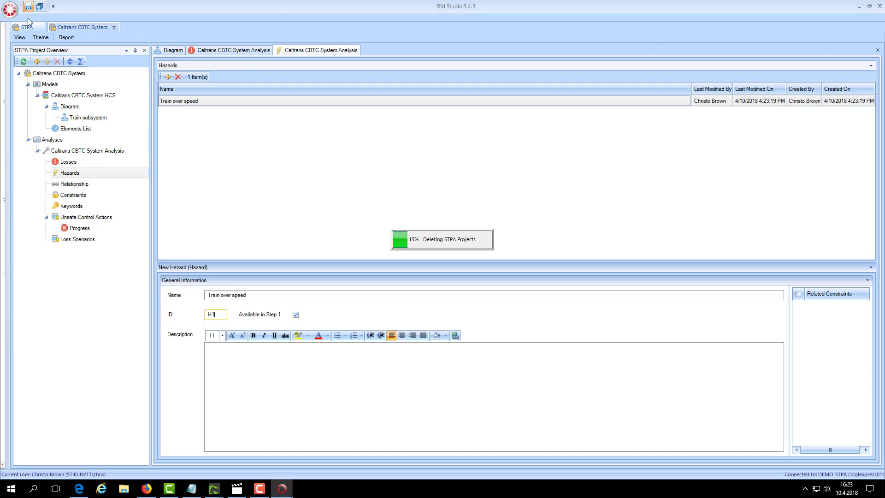
In the analysis's Relationship diagram, link the hazard "Train over speed" to the loss "Train-train collision".
click(74, 185)
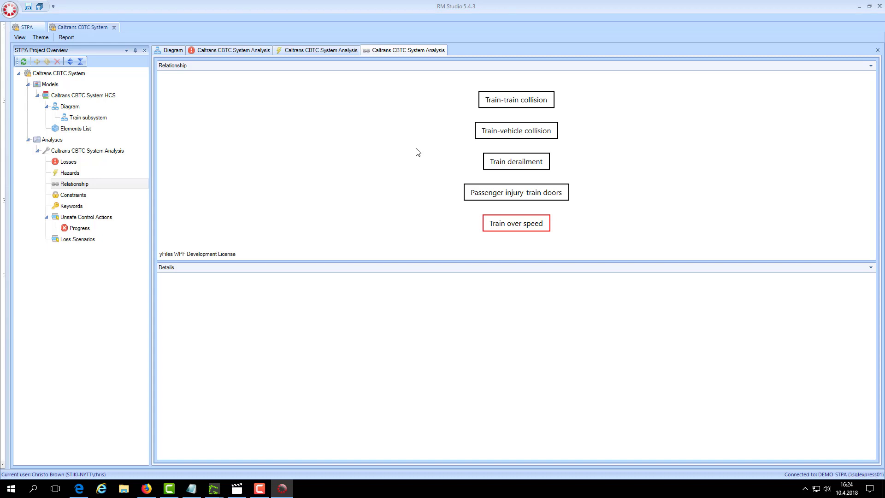
click(503, 227)
click(503, 226)
key(alt+Tab)
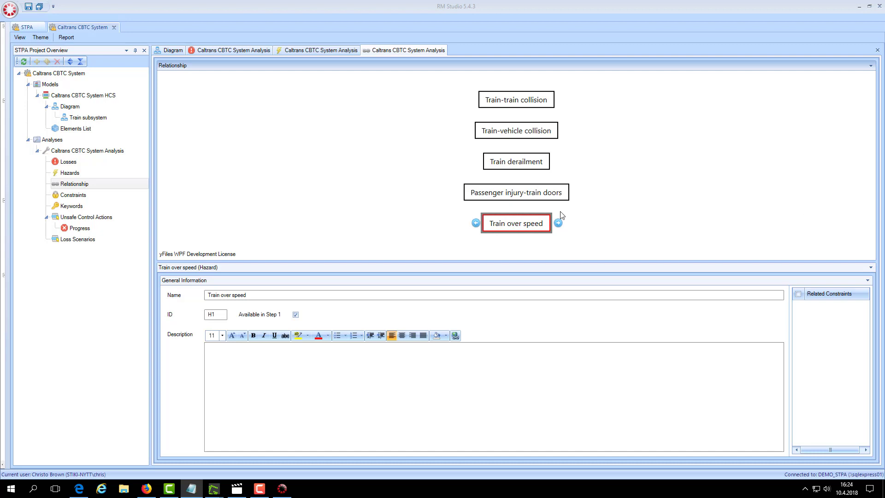
right_click(527, 226)
mouse_move(557, 233)
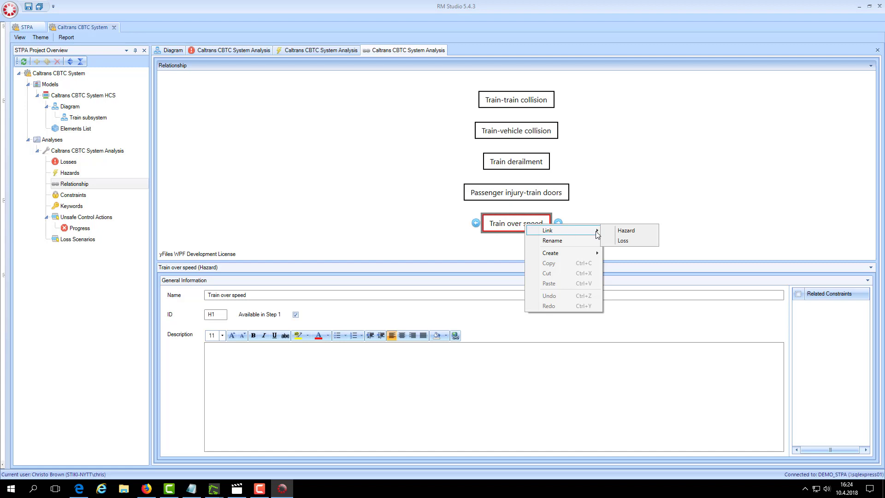
click(622, 240)
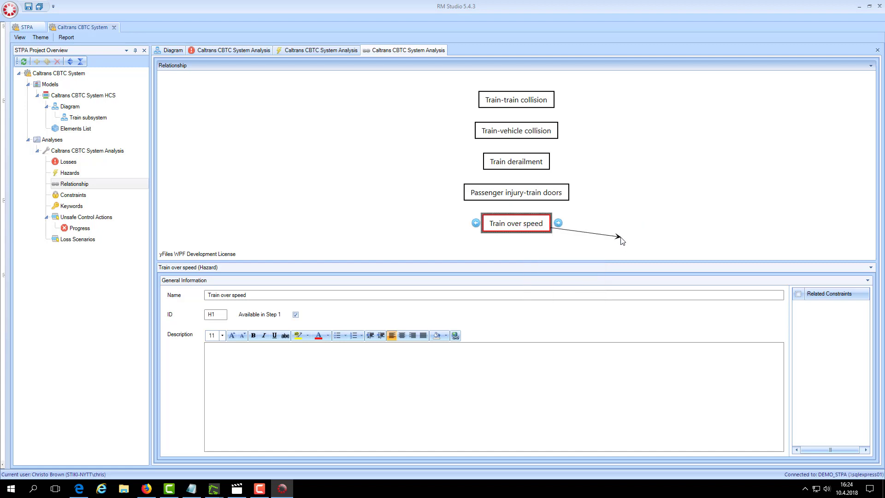
click(501, 99)
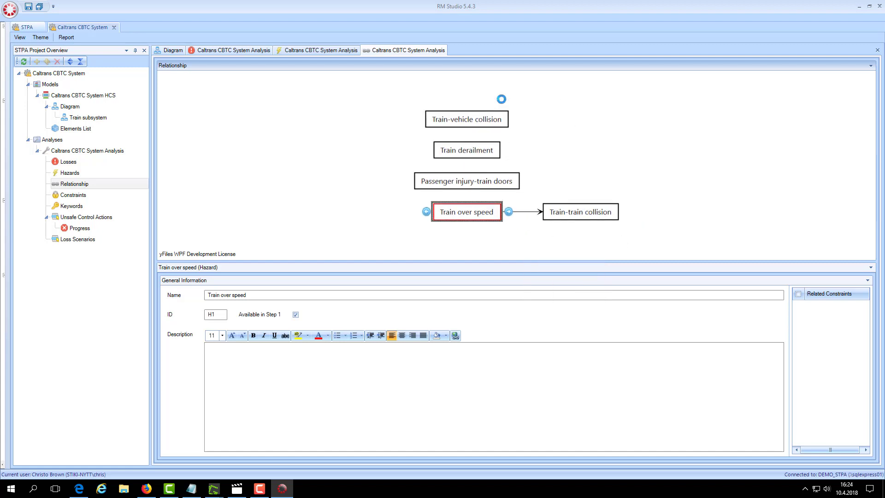
Link the hazard "Train over speed" to the losses "Train derailment" and "Train-vehicle collision" as well.
right_click(482, 219)
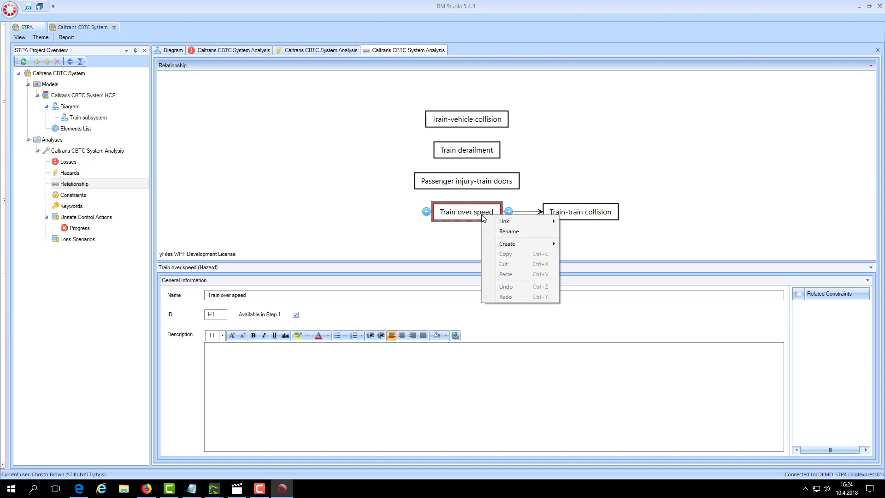
mouse_move(512, 221)
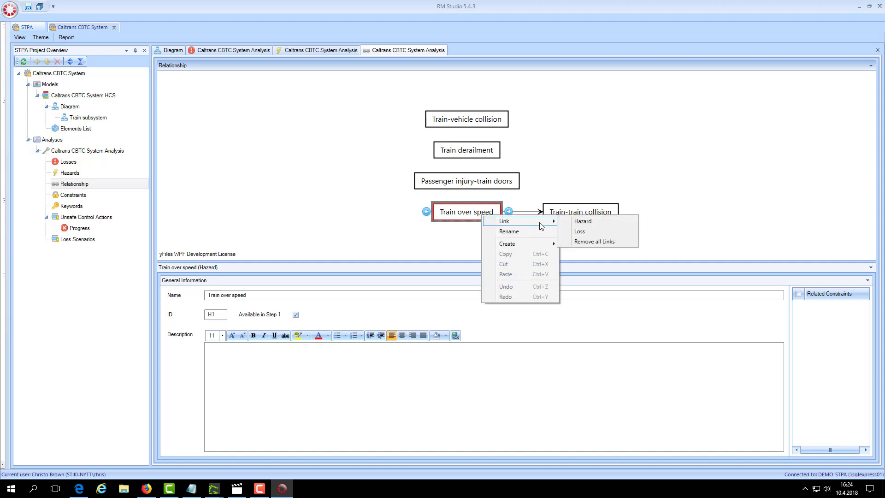
click(590, 236)
click(488, 150)
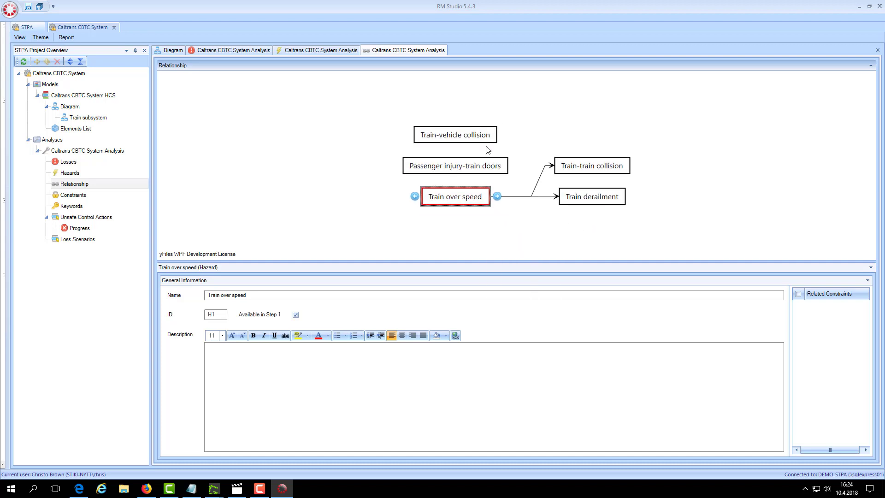
right_click(468, 201)
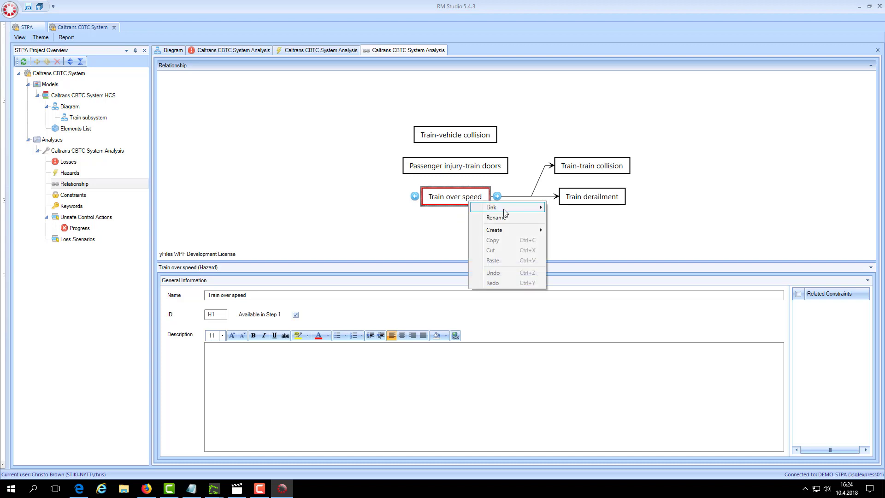
mouse_move(504, 213)
click(582, 220)
click(472, 140)
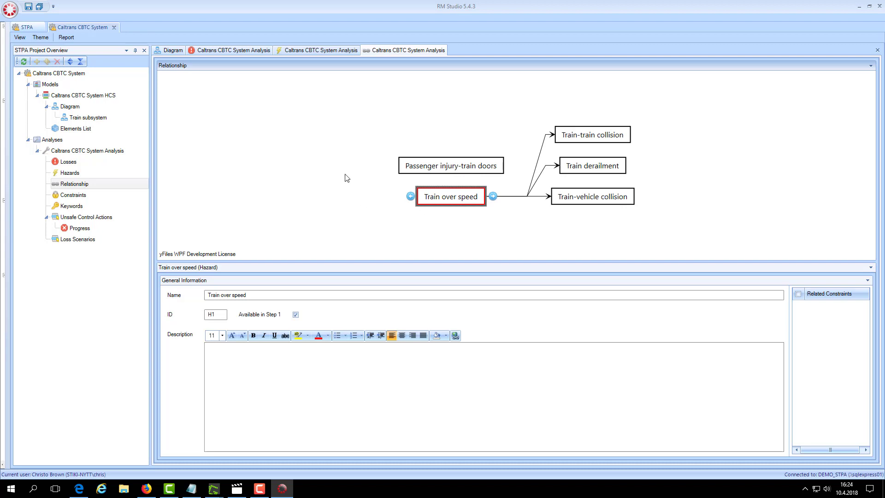
Create a second hazard directly in the Relationship diagram and name it "Violation of interlocking protection".
right_click(336, 164)
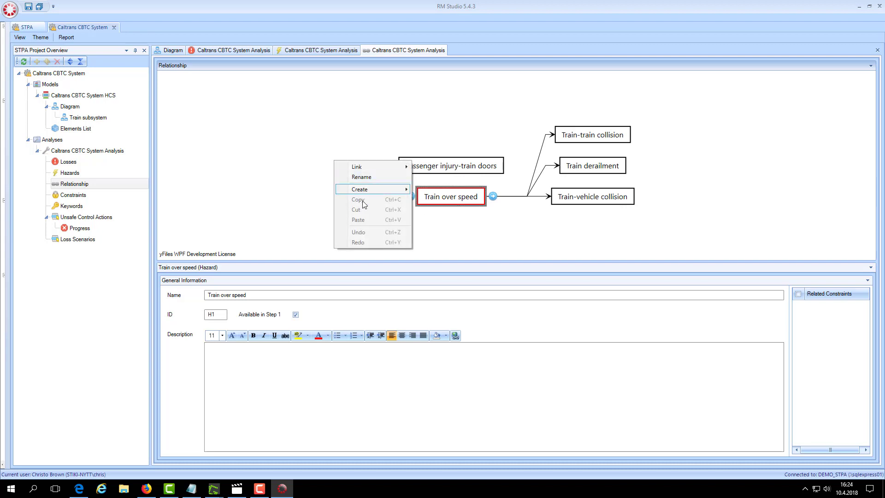
mouse_move(375, 190)
click(443, 193)
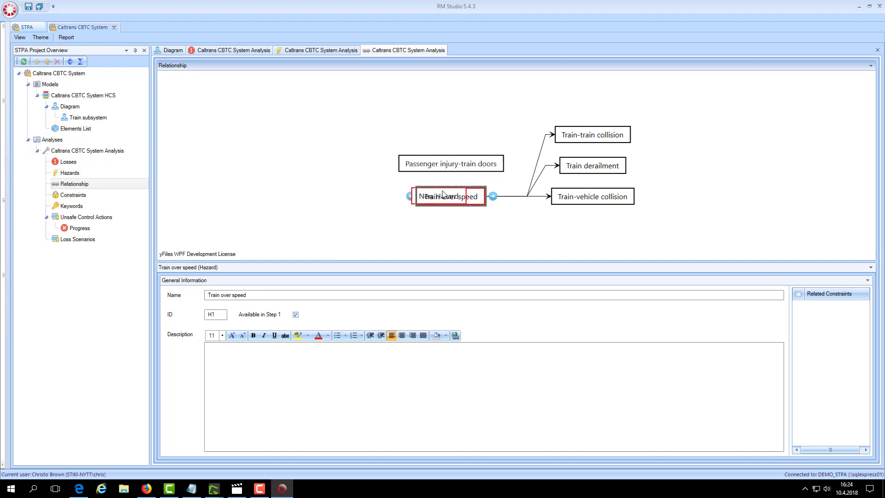
click(450, 169)
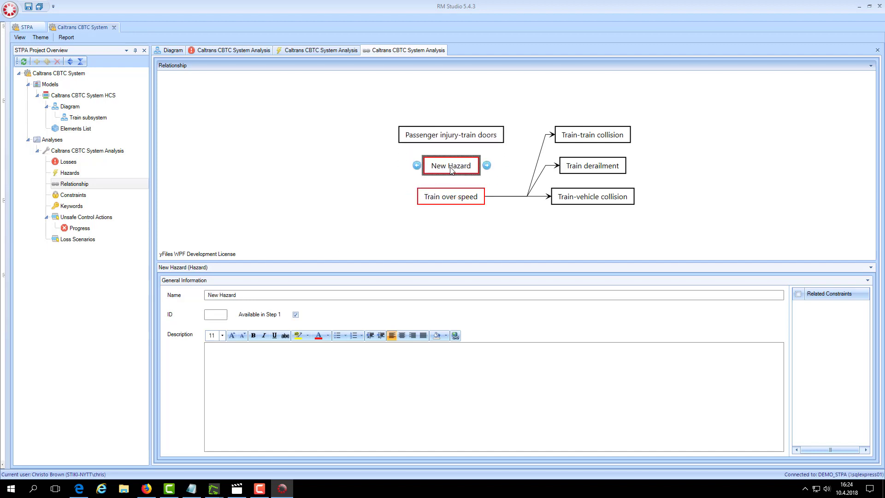
click(295, 297)
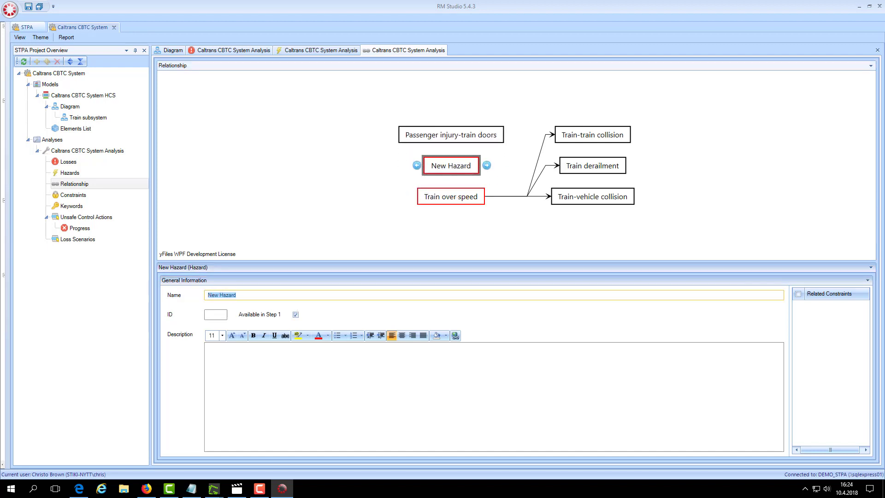
key(alt+Tab)
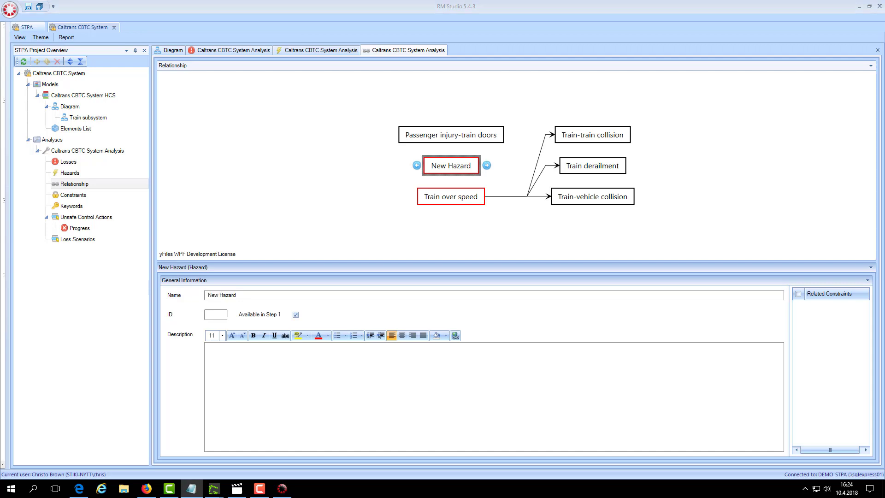
click(266, 296)
text(Violation of interlocking protection)
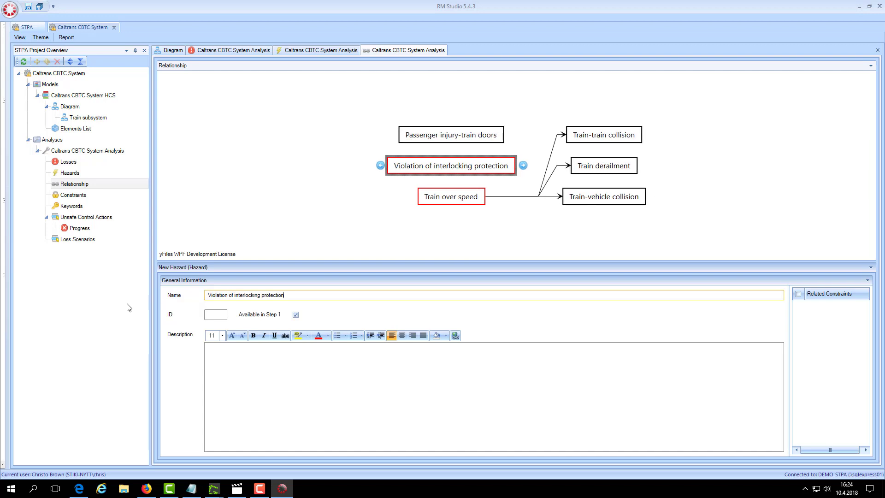
Give the hazard "Violation of interlocking protection" the ID H2 and create another hazard named "Door opening" with the ID H3.
click(226, 315)
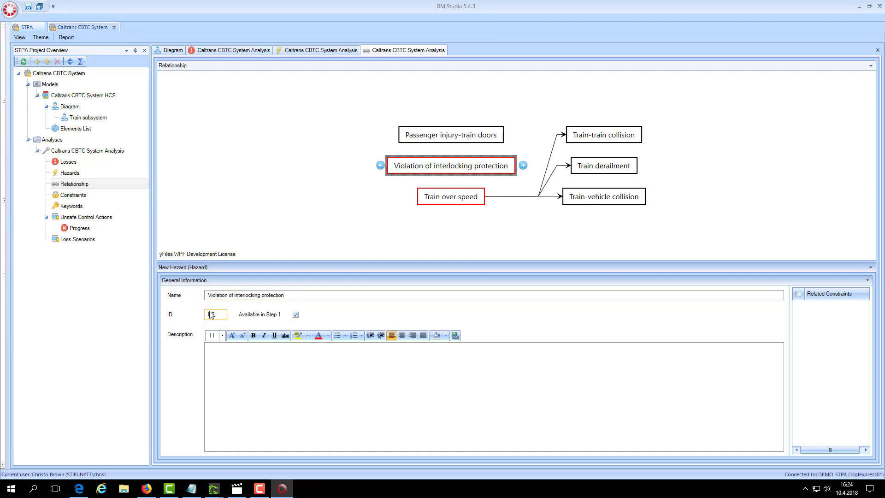
right_click(316, 199)
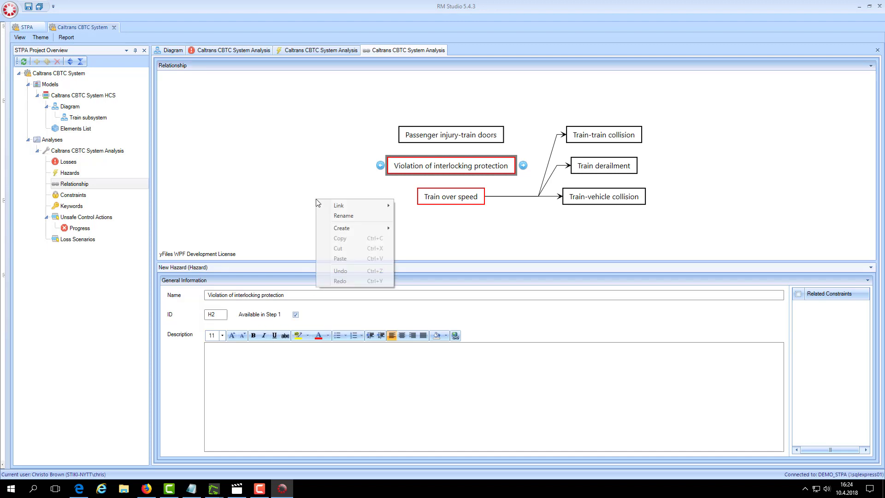
mouse_move(357, 234)
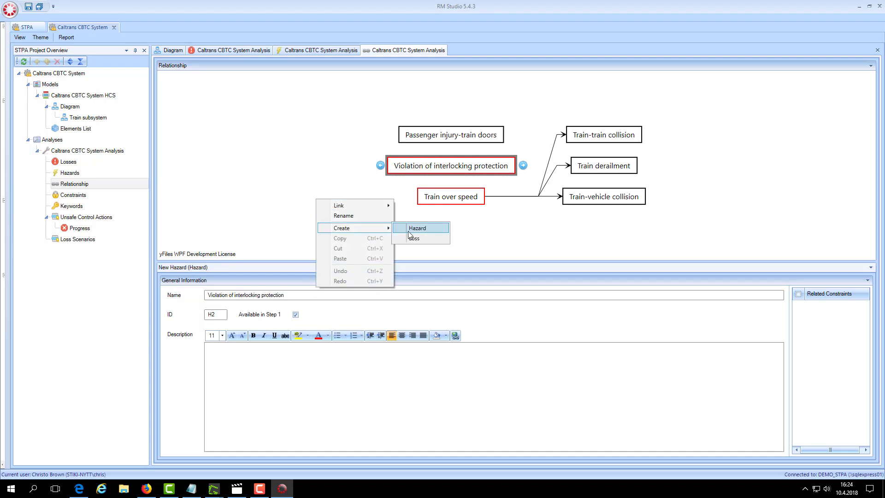
click(410, 227)
click(295, 296)
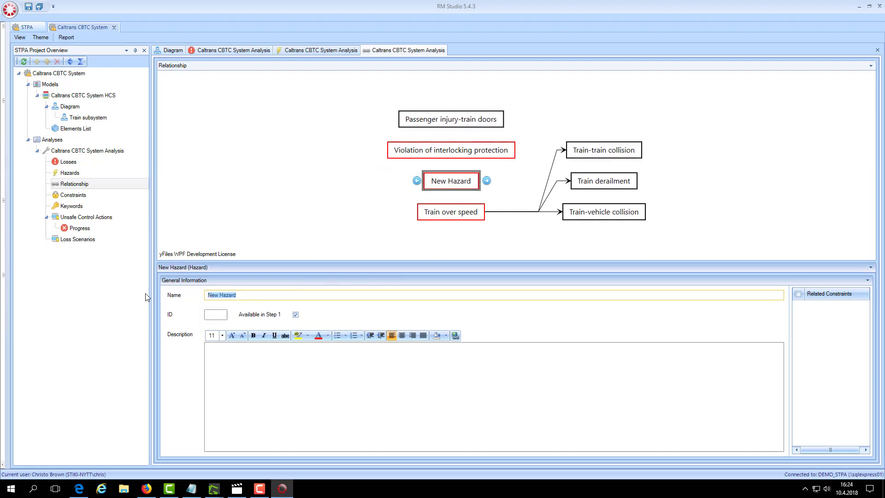
text(Door opening)
click(215, 317)
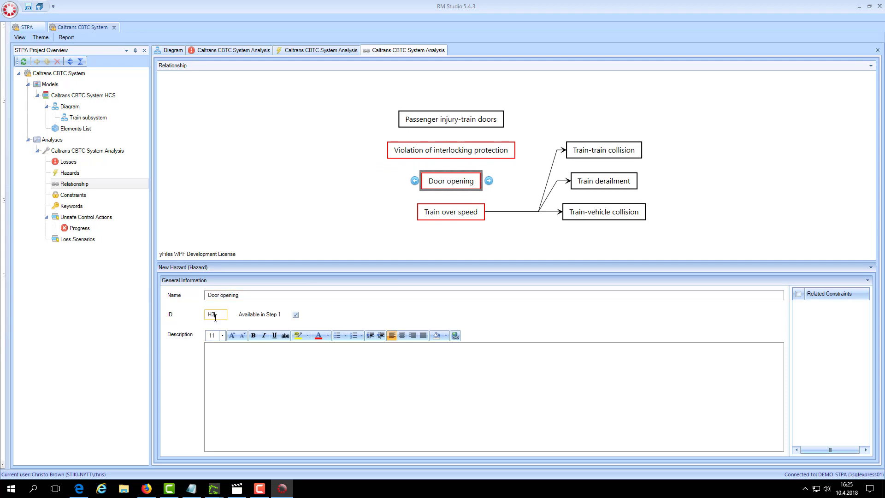
Link the hazard "Violation of interlocking protection" to the loss "Train derailment" in the Relationship diagram.
click(448, 160)
right_click(448, 159)
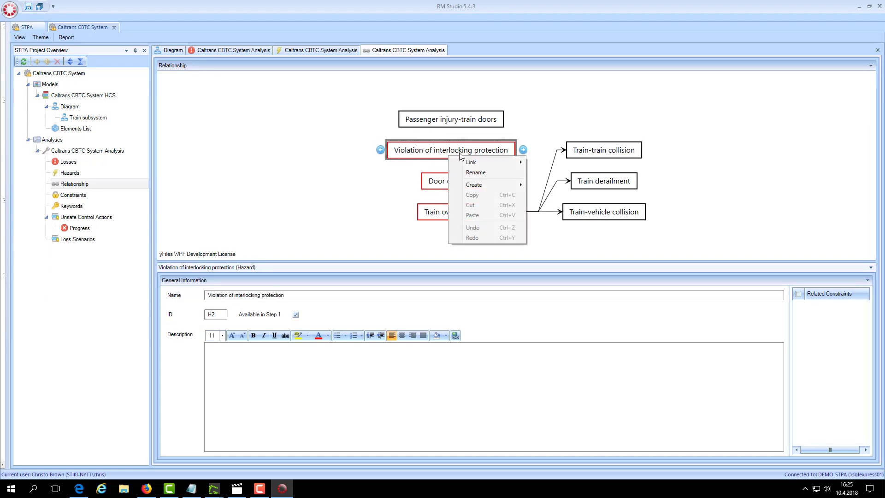
mouse_move(496, 162)
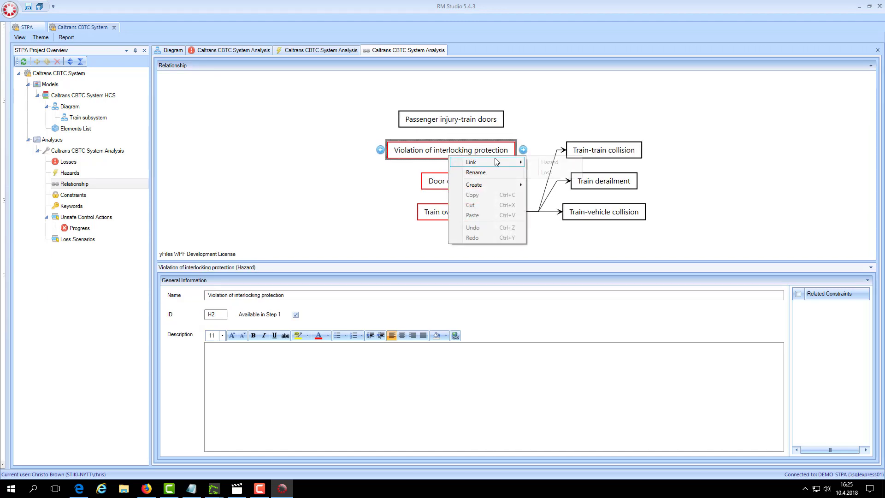
click(543, 172)
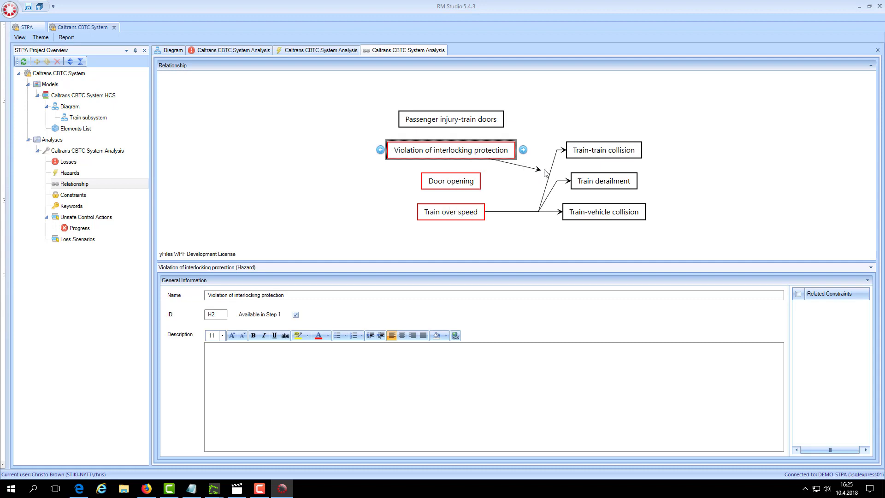
click(577, 181)
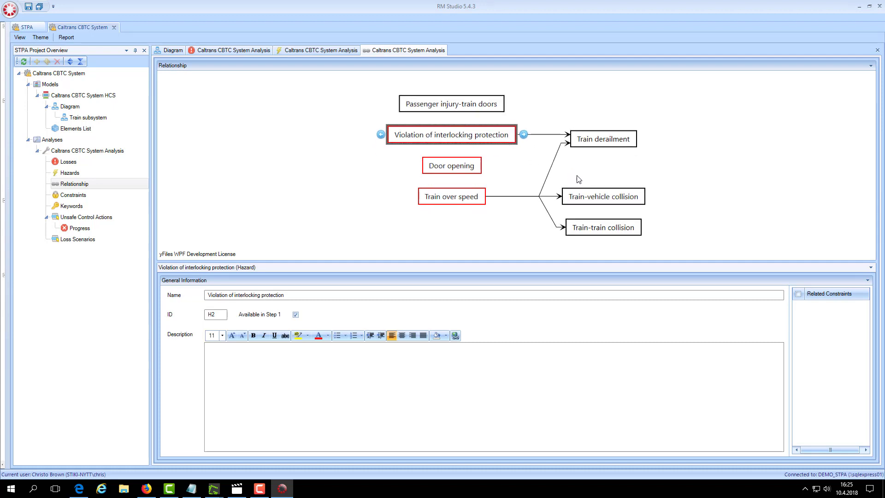
Link the hazard "Door opening" to the loss "Passenger injury-train doors" in the Relationship diagram.
click(458, 166)
right_click(460, 167)
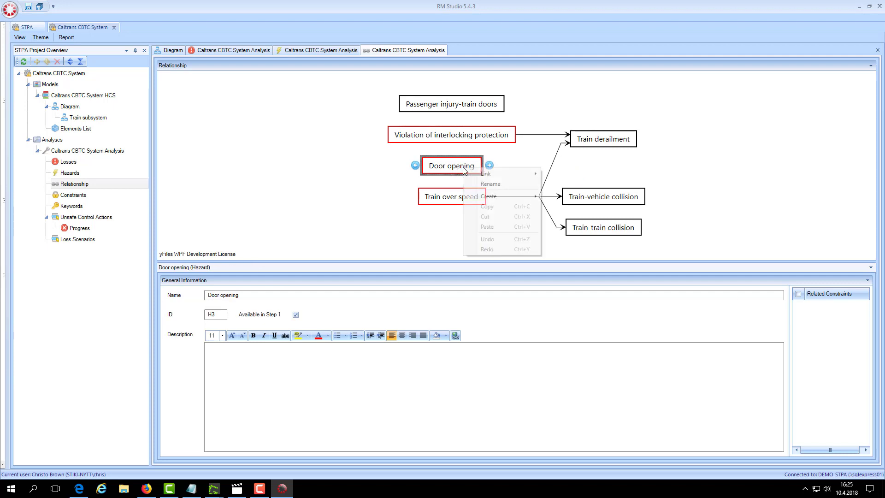
mouse_move(529, 174)
click(561, 184)
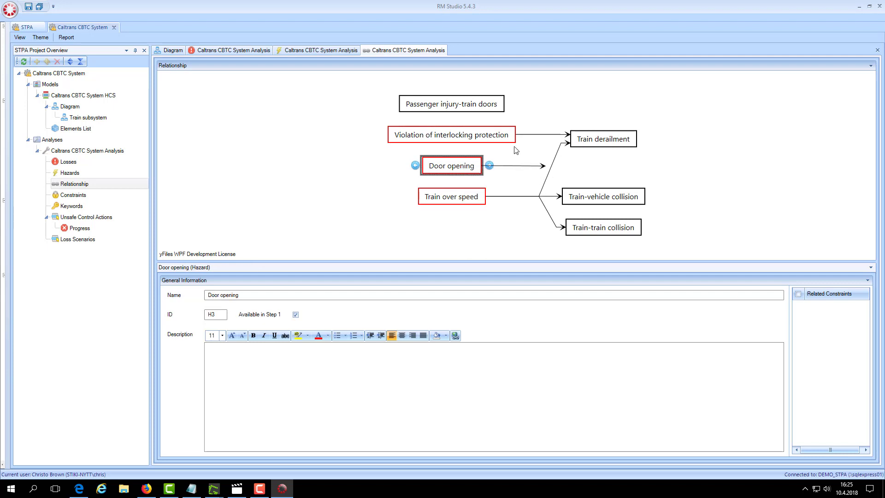
click(461, 104)
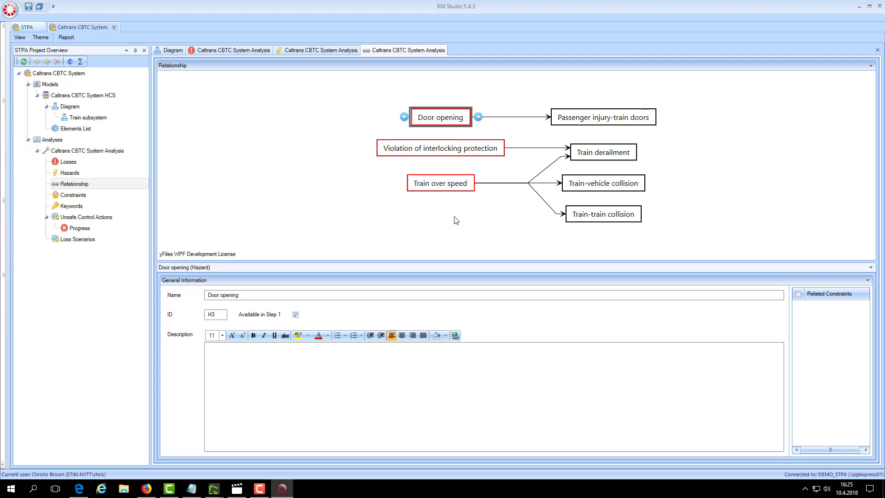
right_click(265, 198)
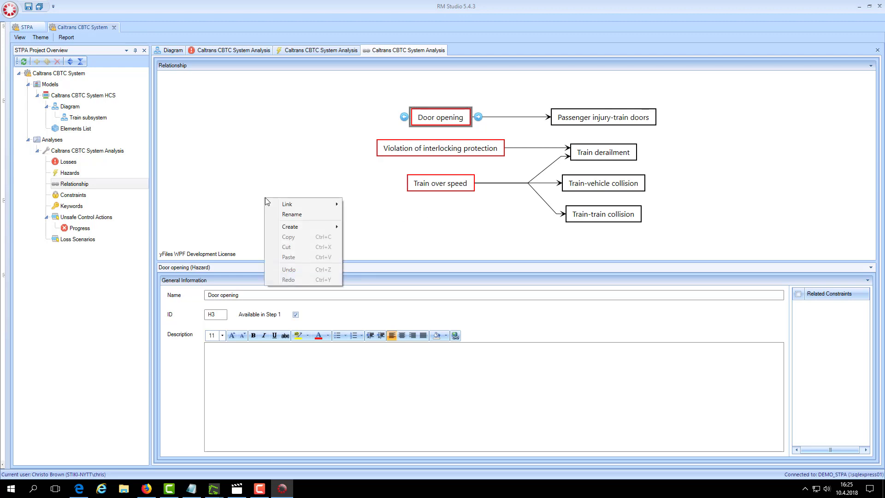
mouse_move(298, 226)
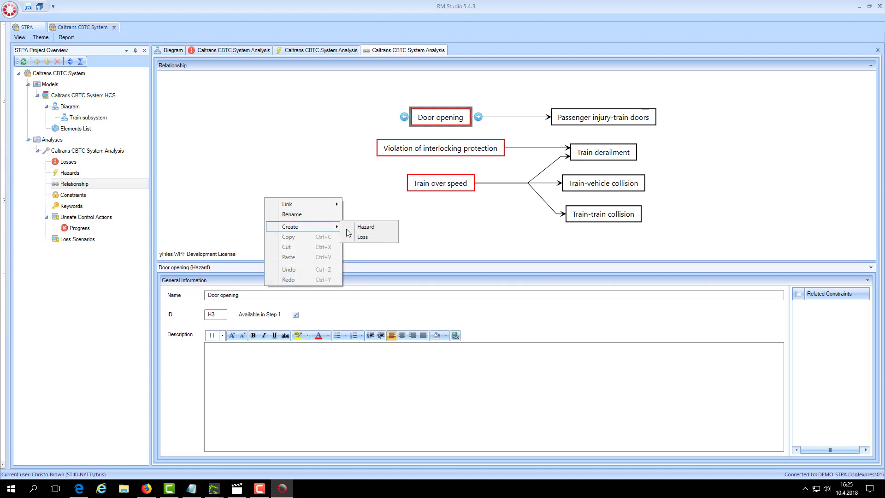
click(310, 185)
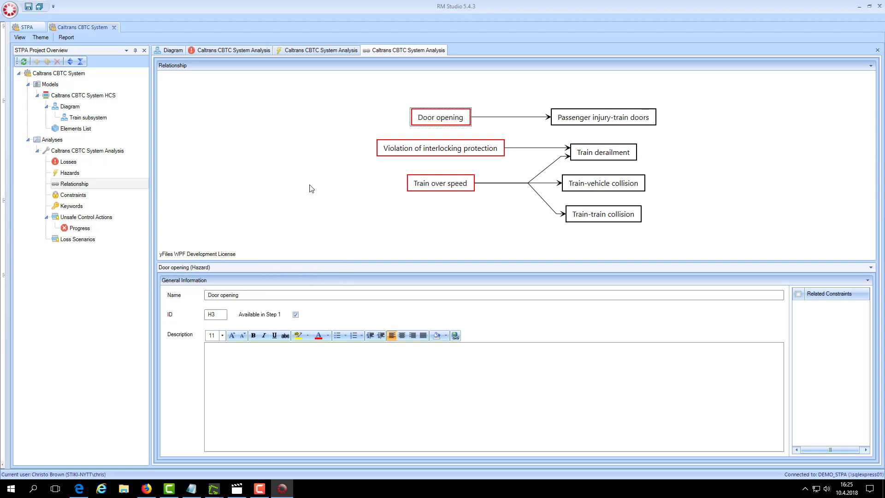
Check the losses and hazards lists, and add a constraint named "Over speed protection" to the analysis's constraints.
click(224, 52)
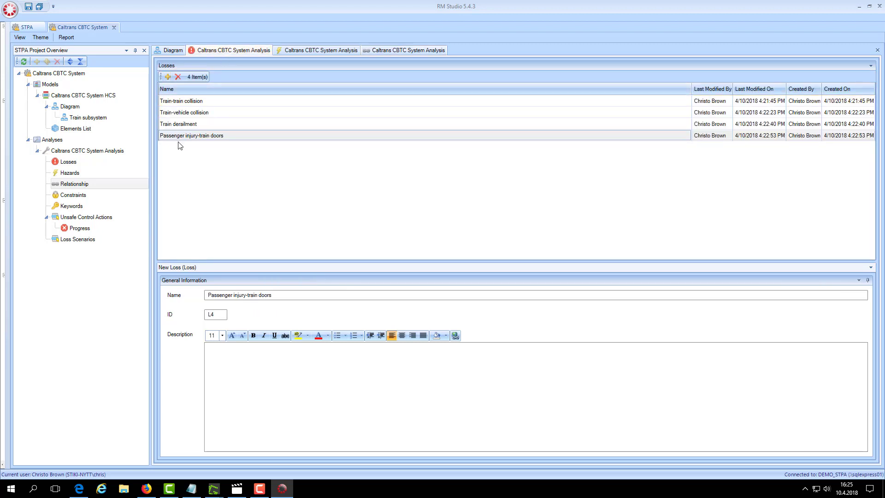
click(309, 51)
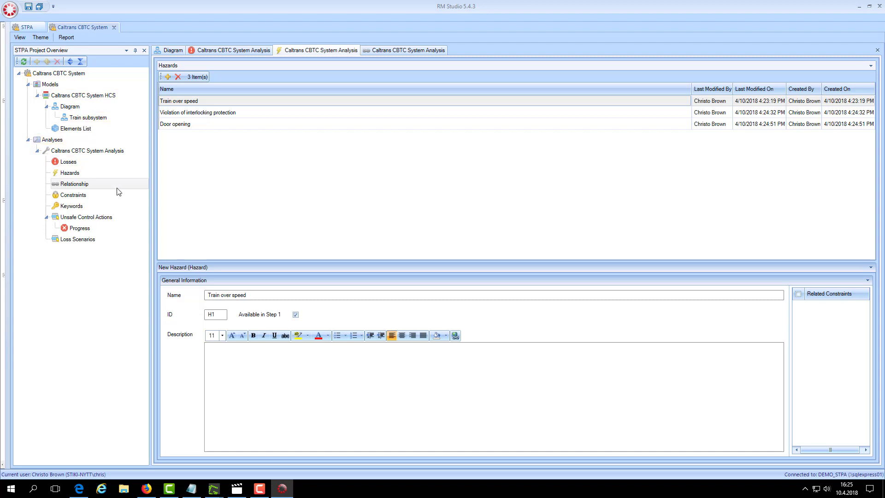
click(93, 194)
double_click(74, 197)
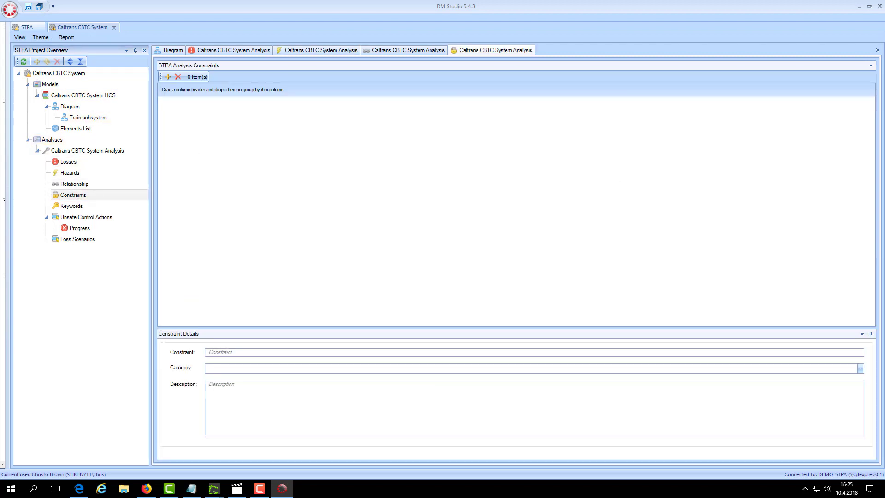
key(alt+Tab)
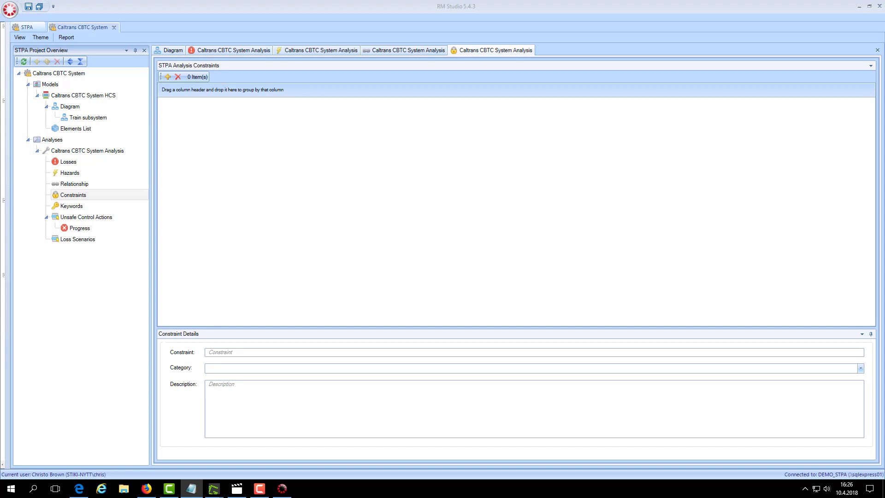
click(166, 77)
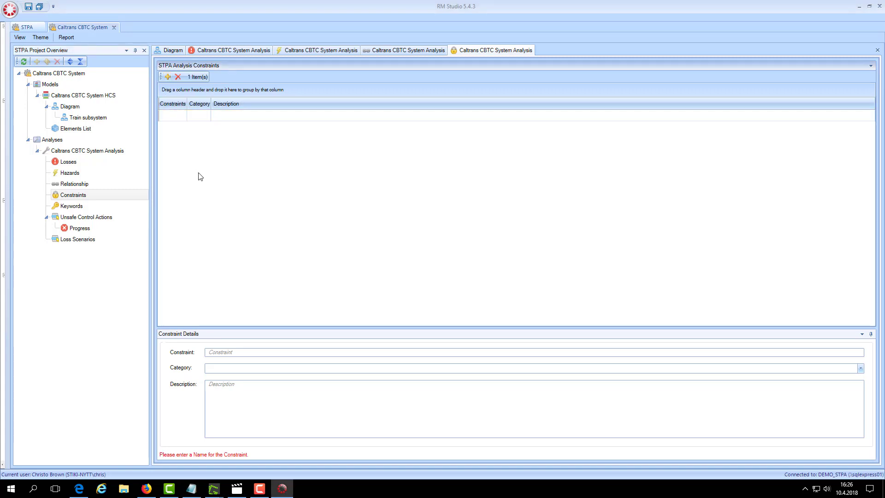
click(231, 352)
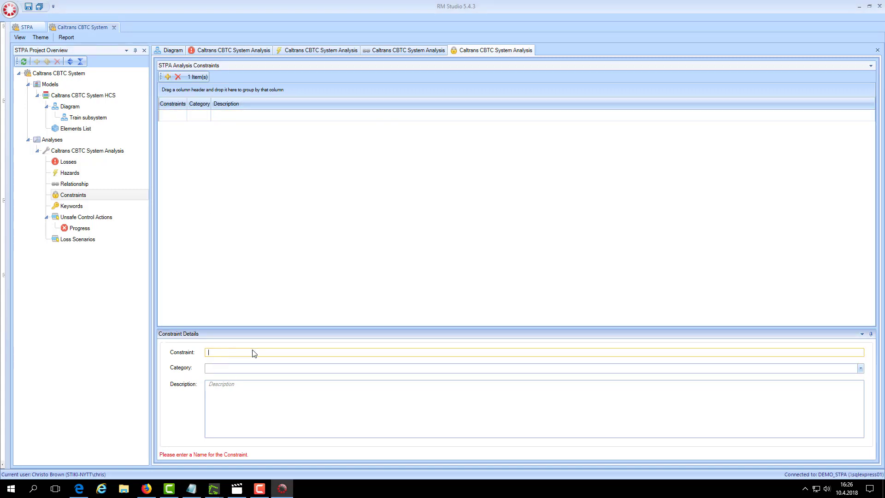
text(Over speed protection)
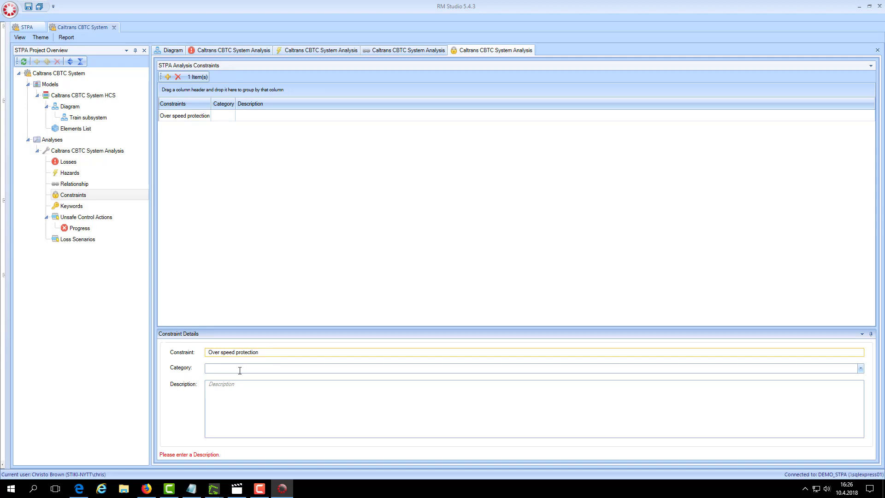
Set the constraint's category to System and its description to "CBTC system must protect the train from running over-speed inside of the CBTC territory.".
click(240, 369)
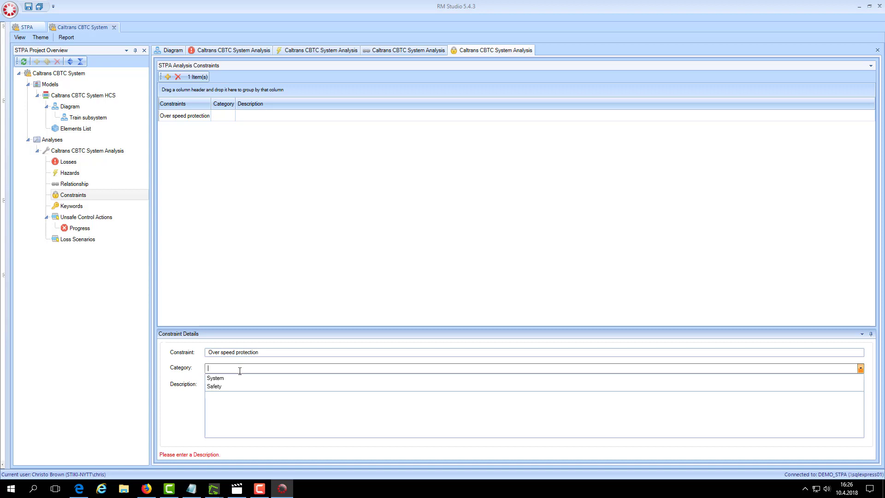
click(228, 378)
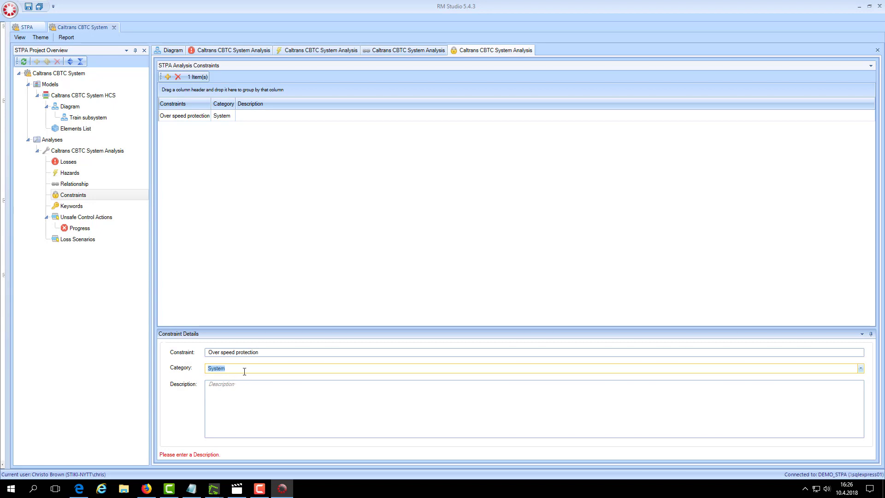
click(244, 388)
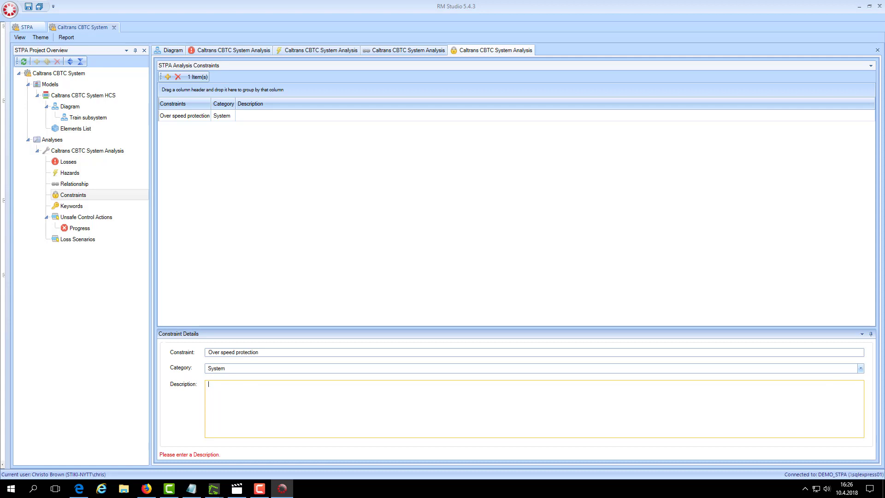
key(alt+Tab)
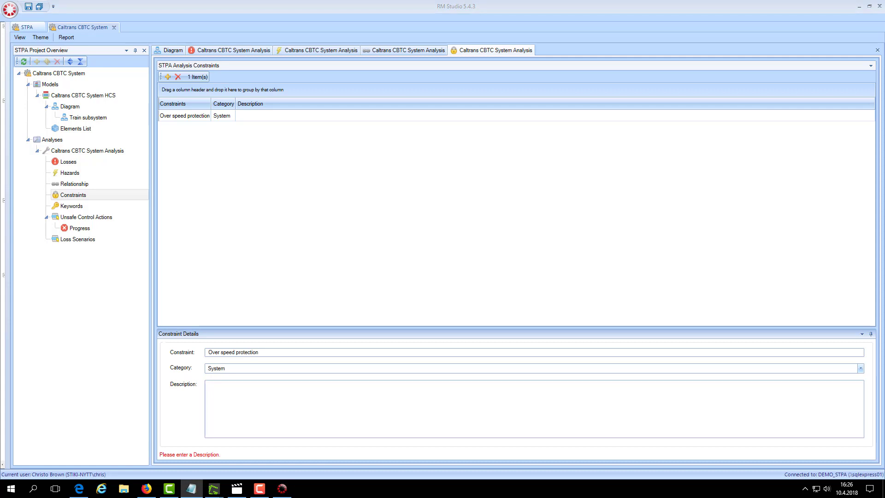
click(415, 419)
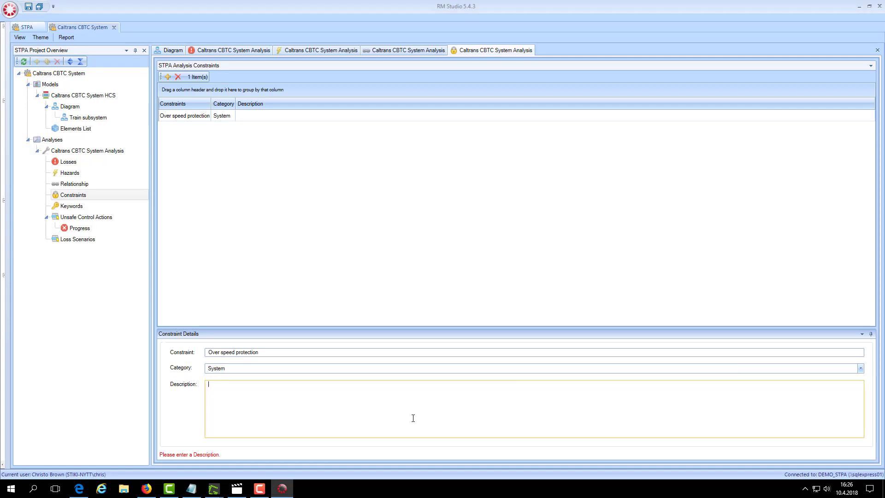
text(CBTC system must protect the train from running over-speed inside of the CBTC territory.)
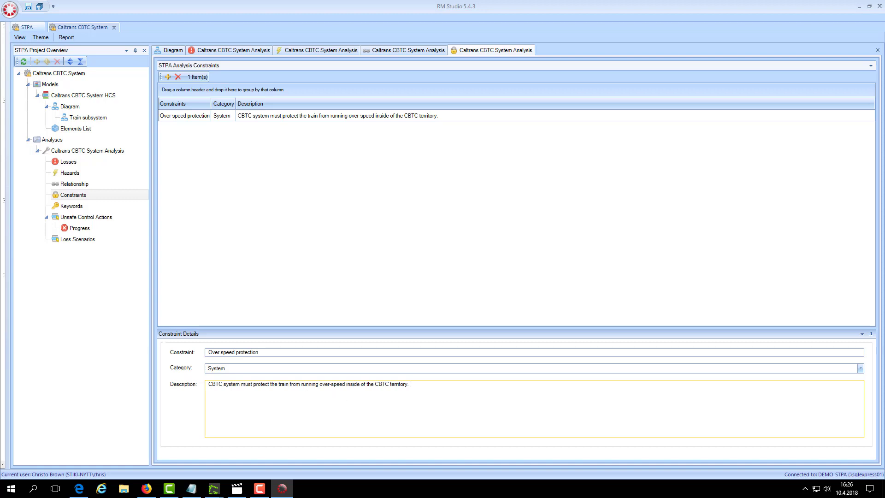
Add a Safety constraint named "Train doors control" with the description "CBTC system must not cause hazard to passengers associated with train door control.".
key(alt+Tab)
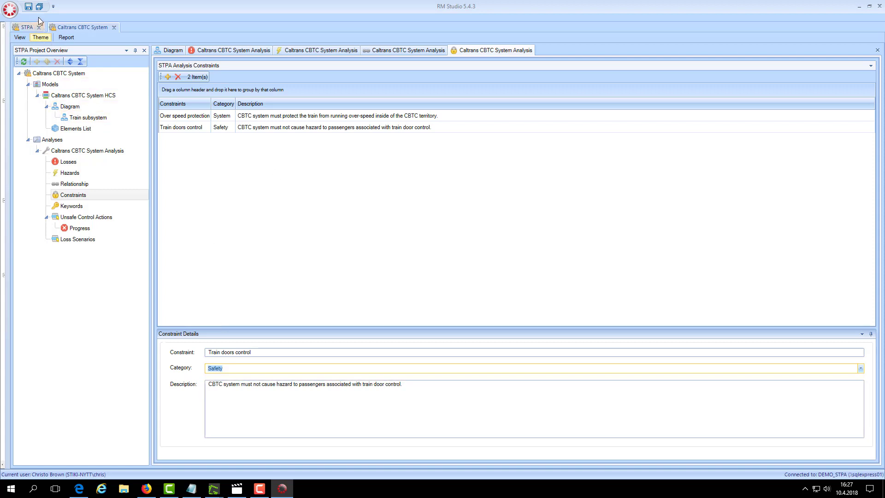
In the hazards list, relate the hazard "Train over speed" to the constraint "Over speed protection".
click(229, 54)
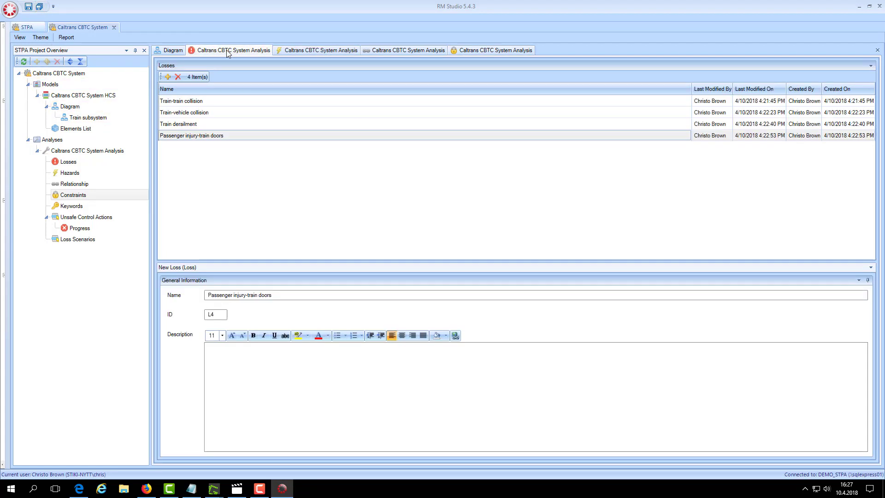
click(303, 50)
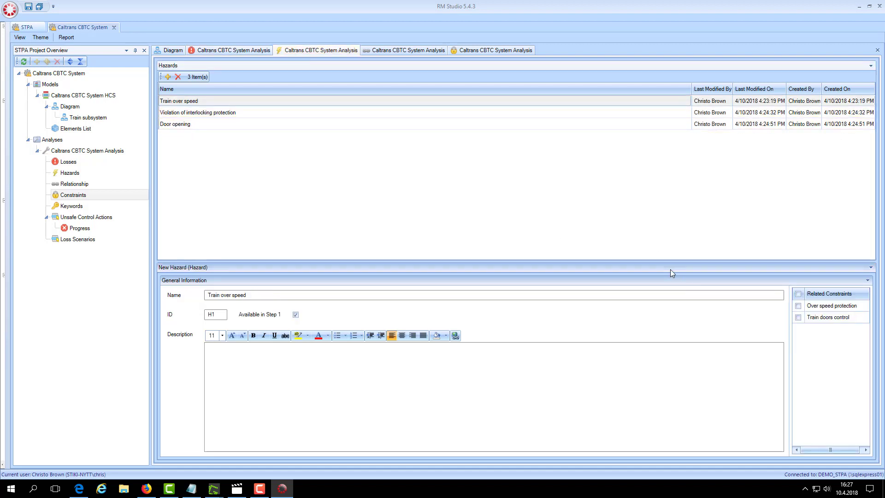
click(797, 306)
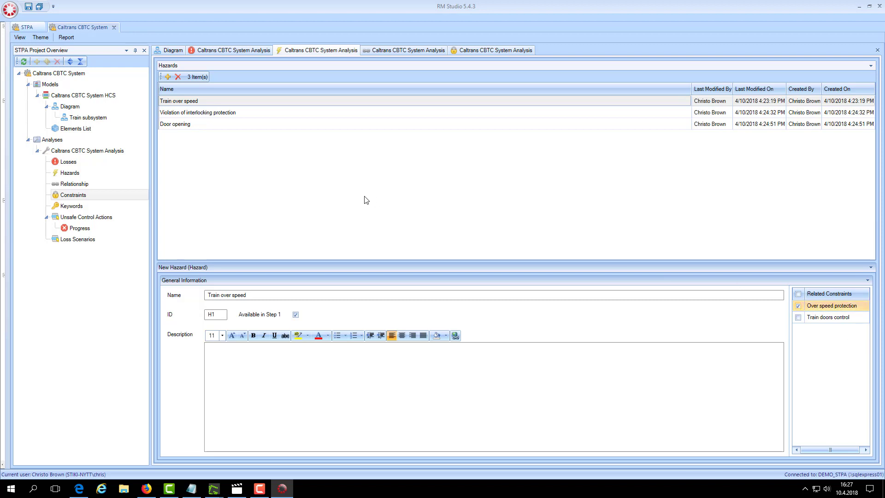
Relate the hazard "Door opening" to the constraint "Train doors control" and save all changes.
click(213, 126)
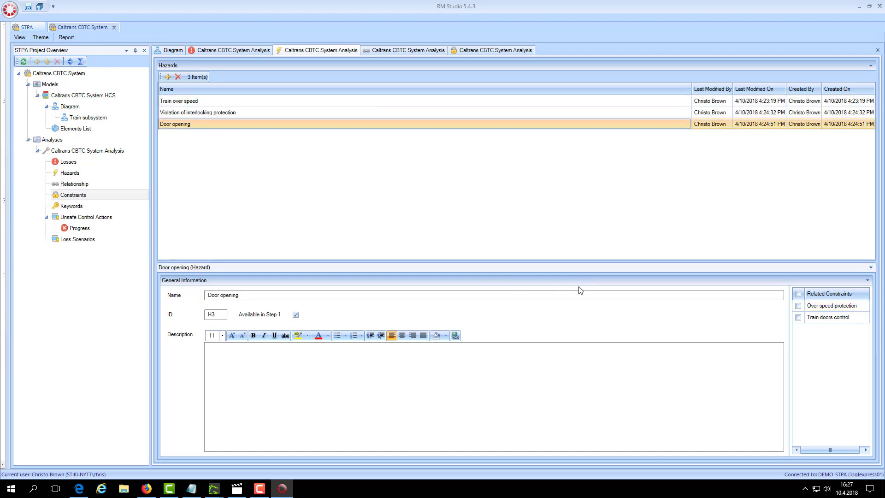
click(799, 318)
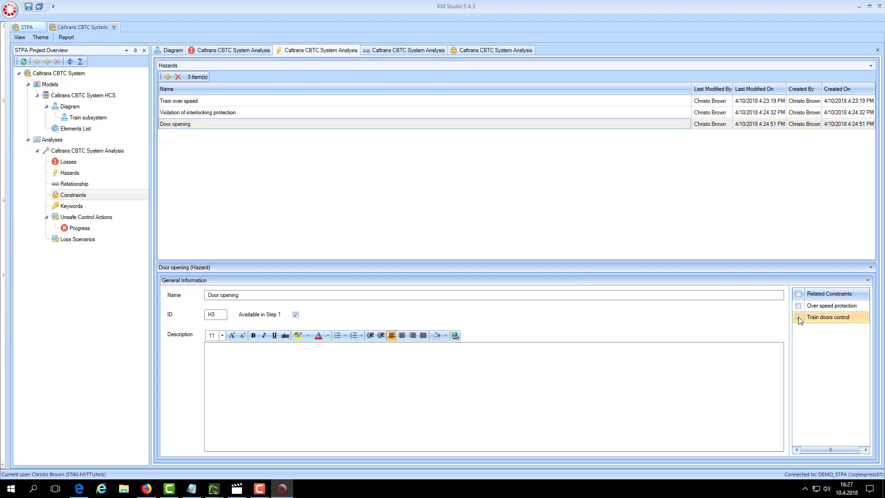
click(798, 318)
click(40, 7)
click(497, 51)
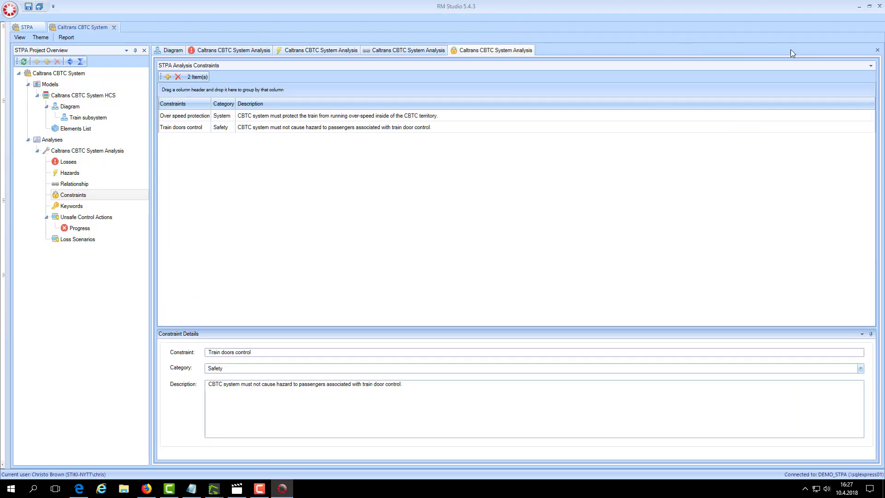
Close all open diagram and analysis views, and open the analysis's Unsafe Control Actions with the first TSR control action selected.
click(876, 50)
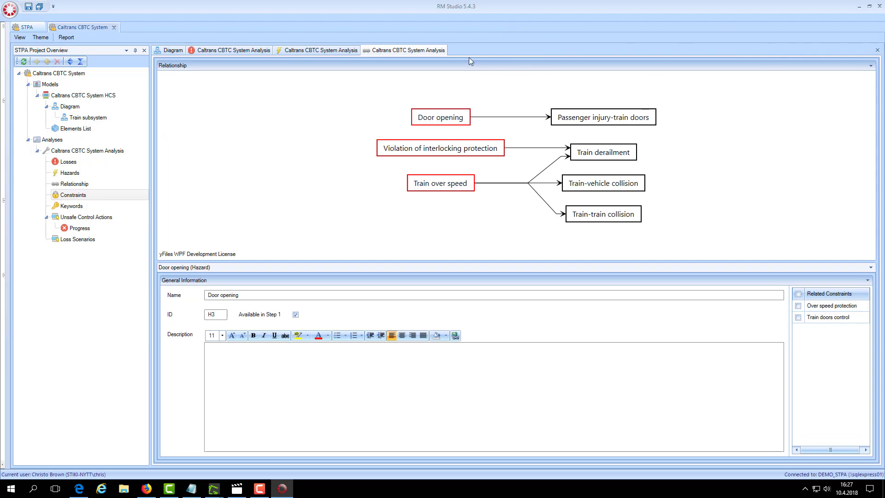
click(877, 49)
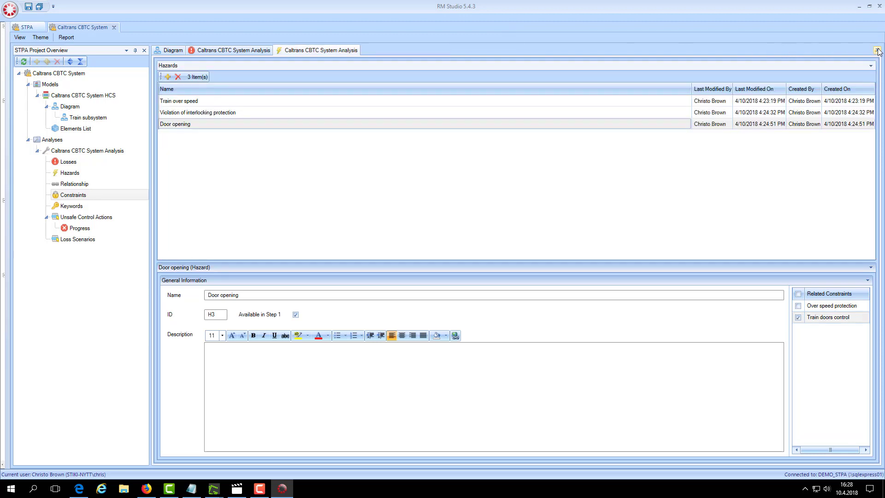
click(877, 49)
click(877, 50)
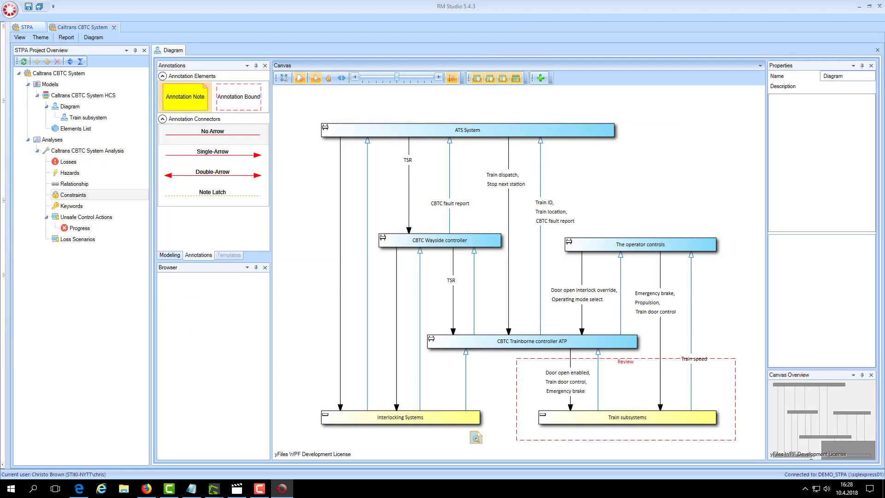
click(877, 50)
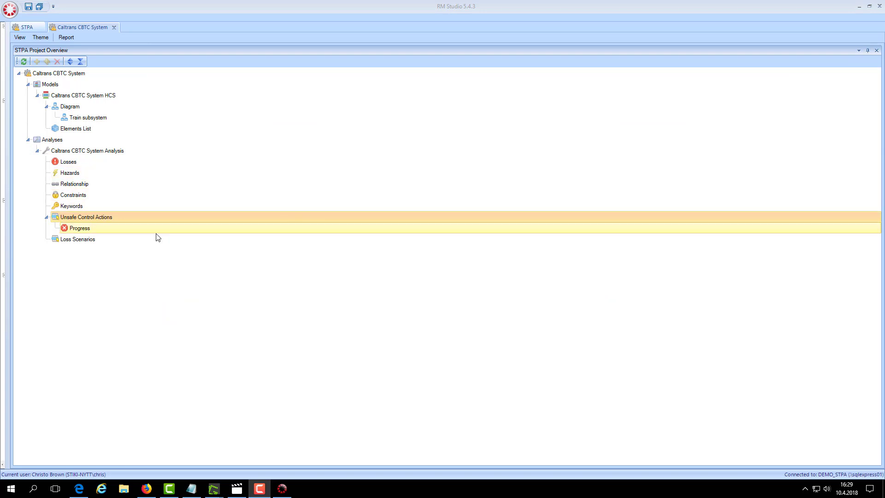
double_click(88, 220)
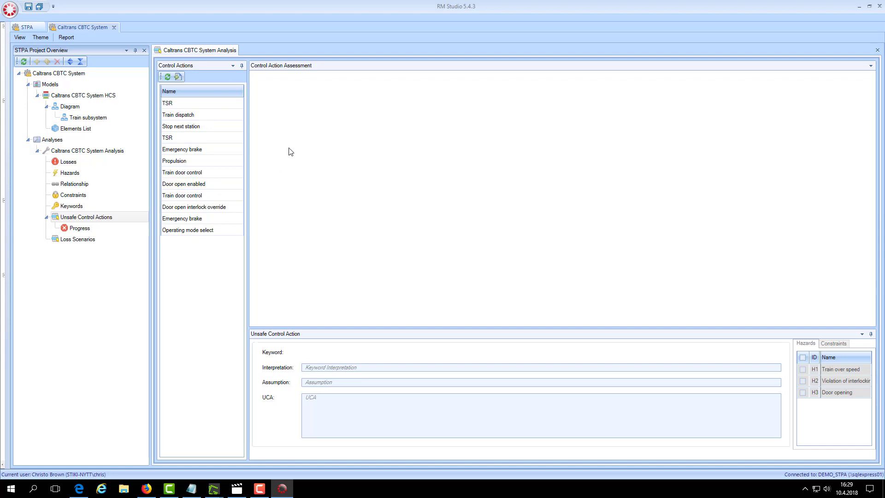
click(218, 106)
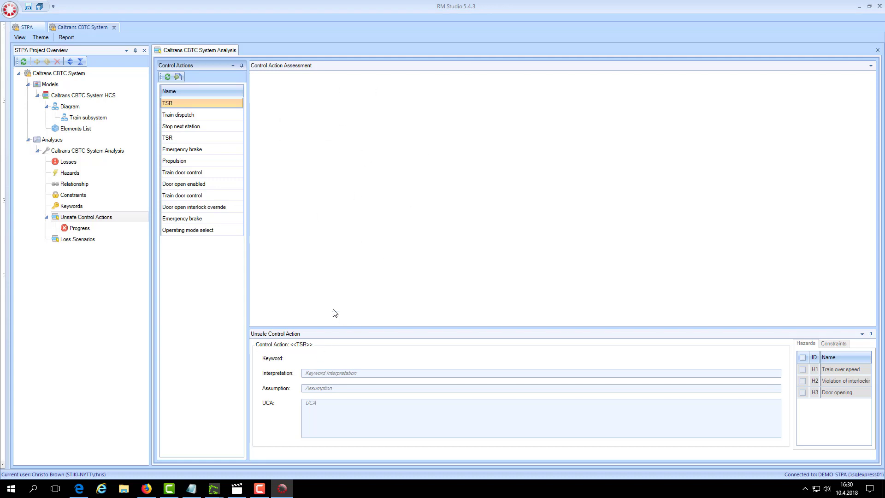
Add all default keywords to the Caltrans CBTC System Analysis.
double_click(74, 208)
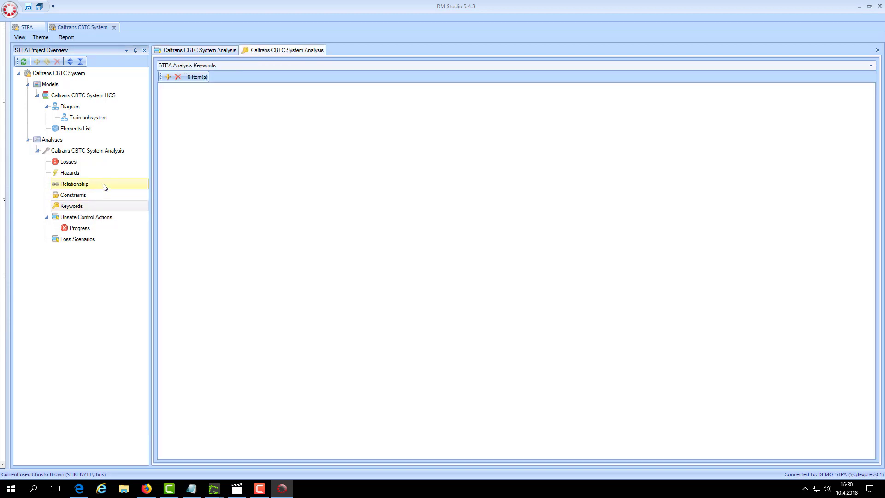
click(167, 77)
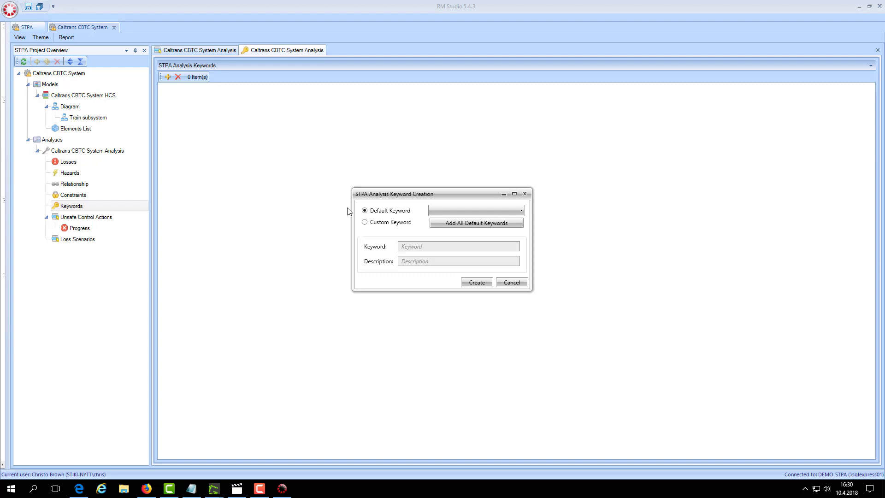
click(514, 210)
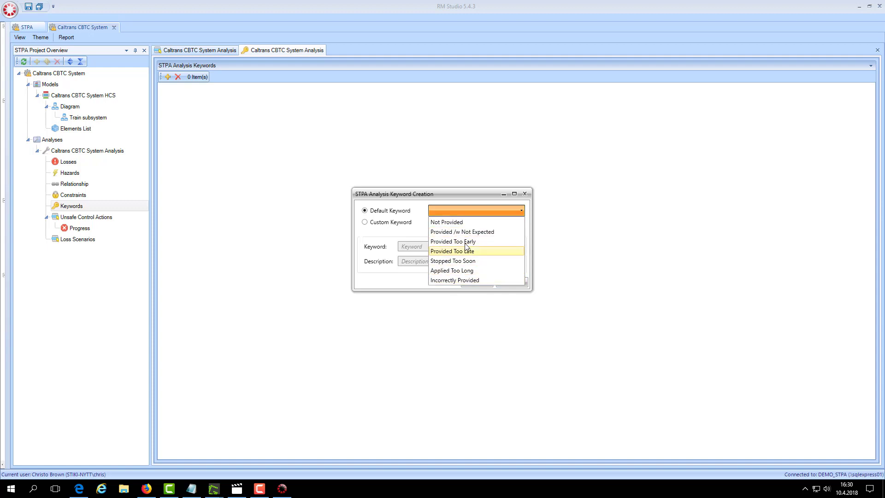
click(365, 225)
click(365, 222)
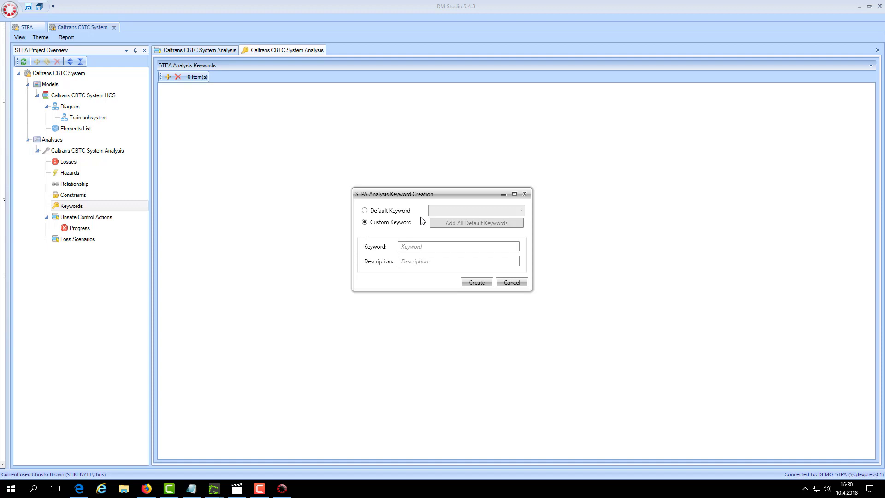
click(365, 211)
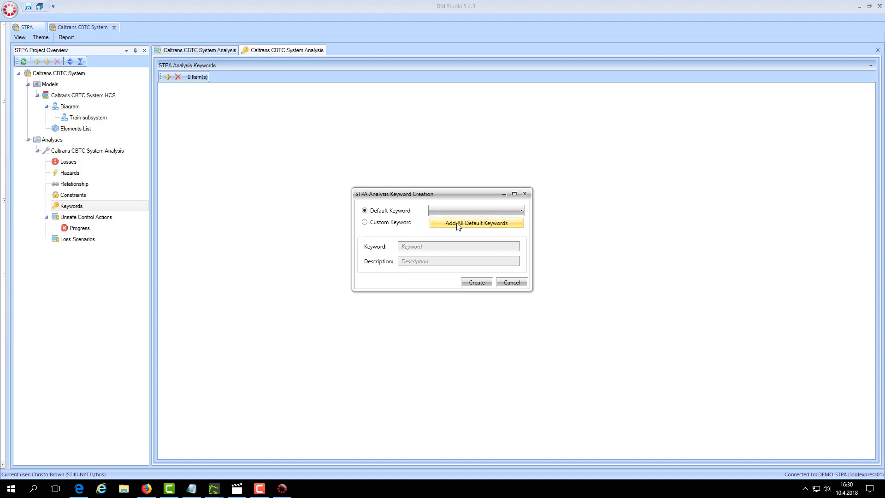
click(471, 224)
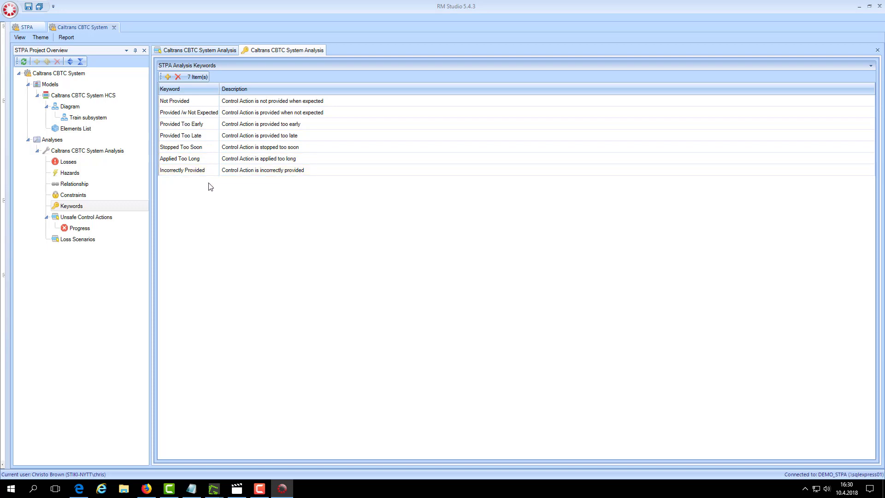
For the first TSR control action, add the Not Provided unsafe control action "TSR not provided" and relate it to the hazard "Train over speed".
click(204, 50)
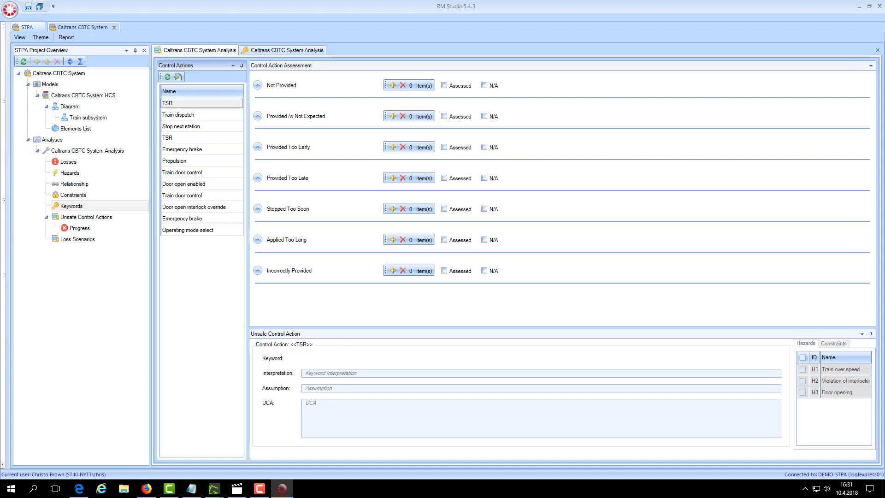
key(alt+Tab)
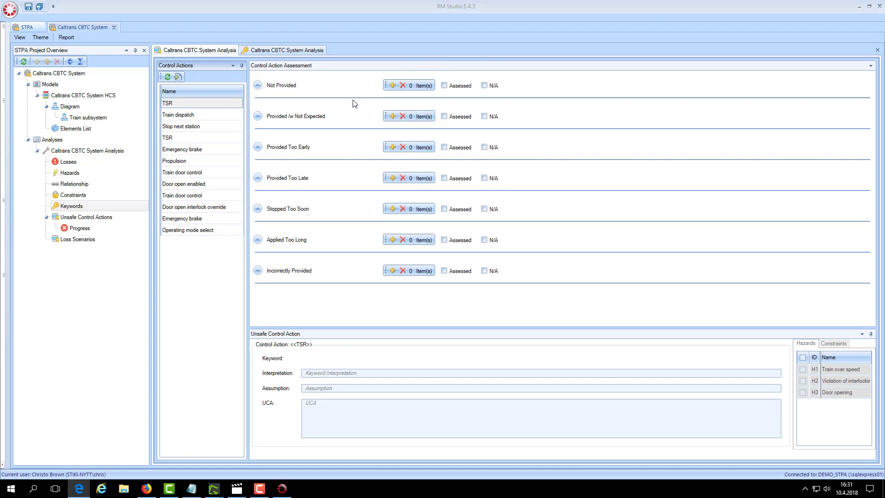
click(392, 85)
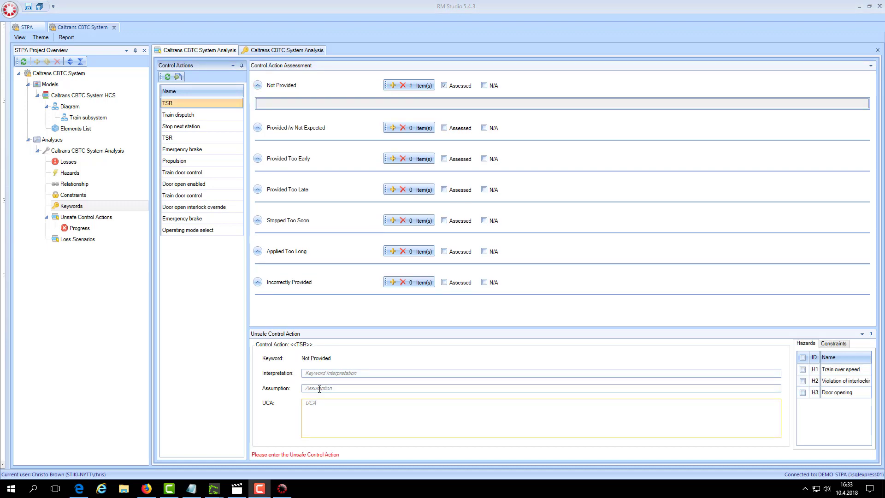
click(314, 375)
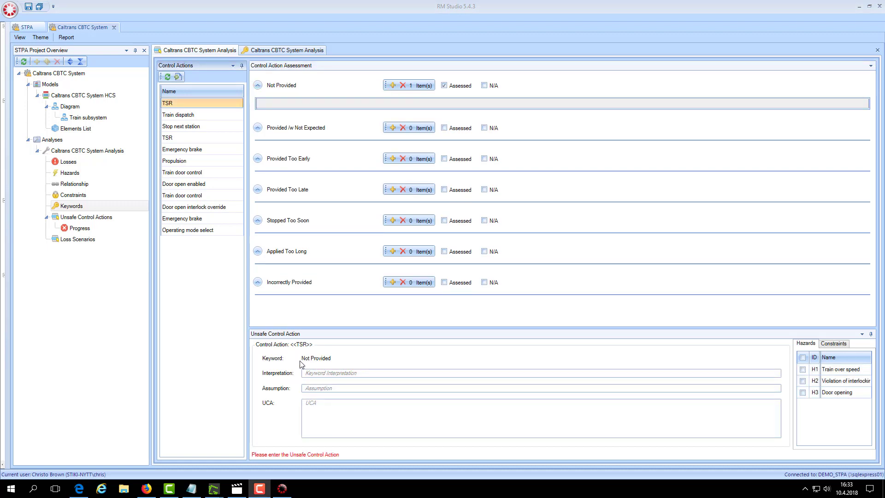
click(328, 405)
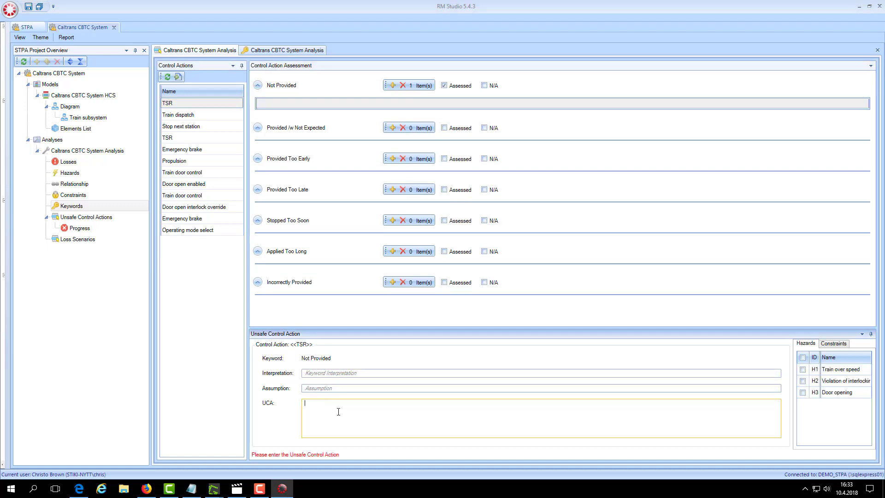
text(TSR not pro)
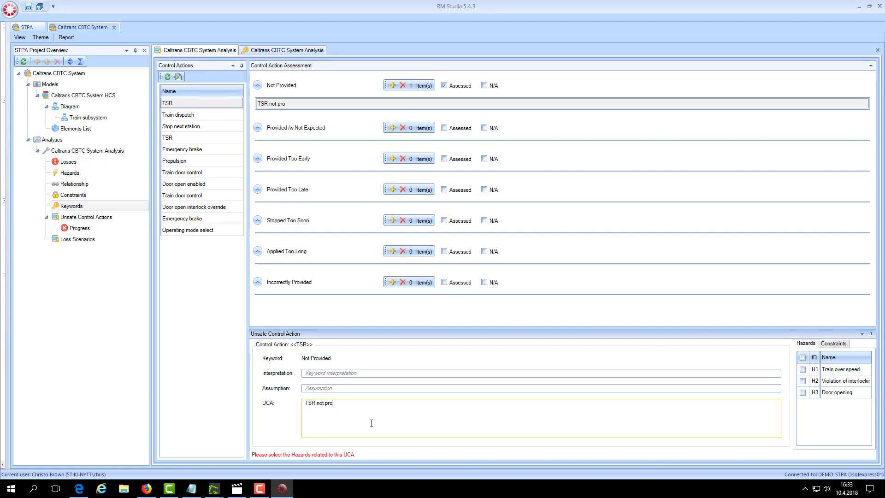
text(vided)
click(333, 388)
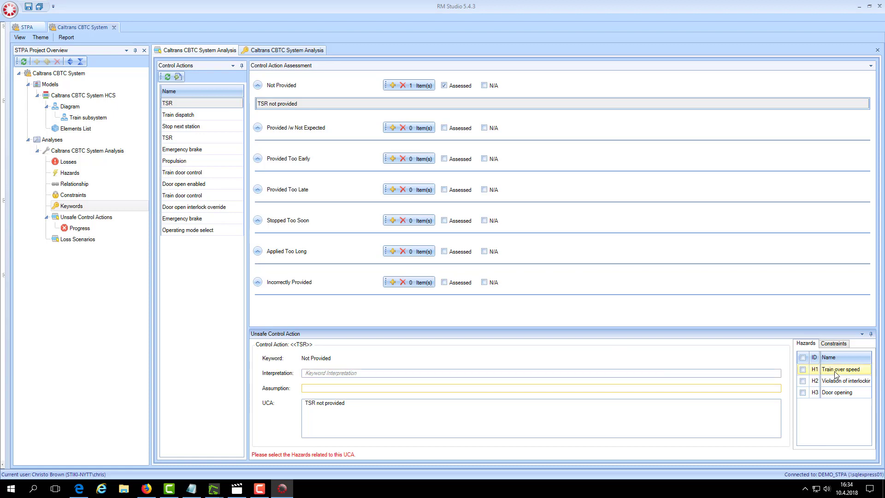
click(802, 369)
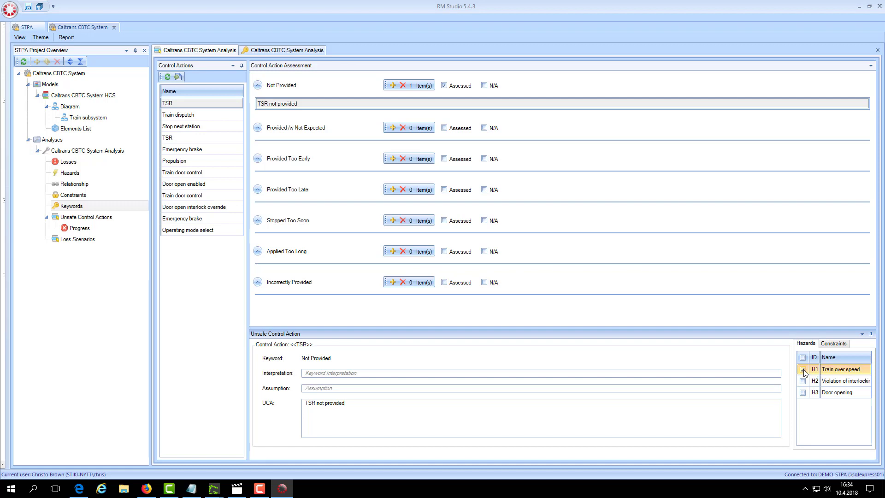
click(803, 369)
Mark the keywords Provided /w Not Expected and Provided Too Early as N/A for the TSR control action.
click(484, 128)
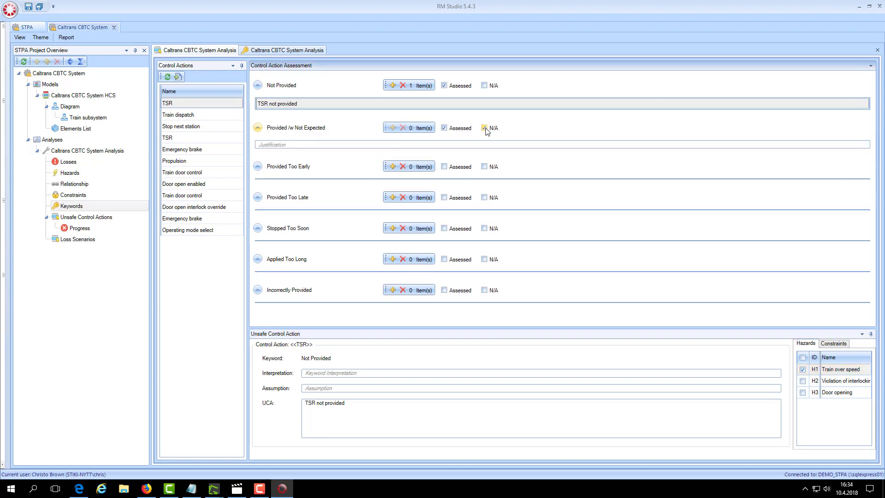
click(484, 167)
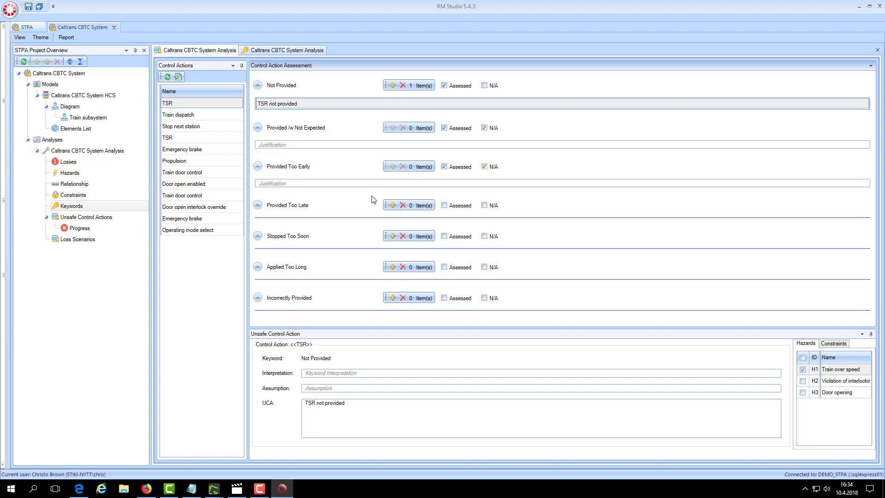
Add the Provided Too Late unsafe control action "TSR provided too late" and relate it to the hazard "Train over speed".
click(393, 206)
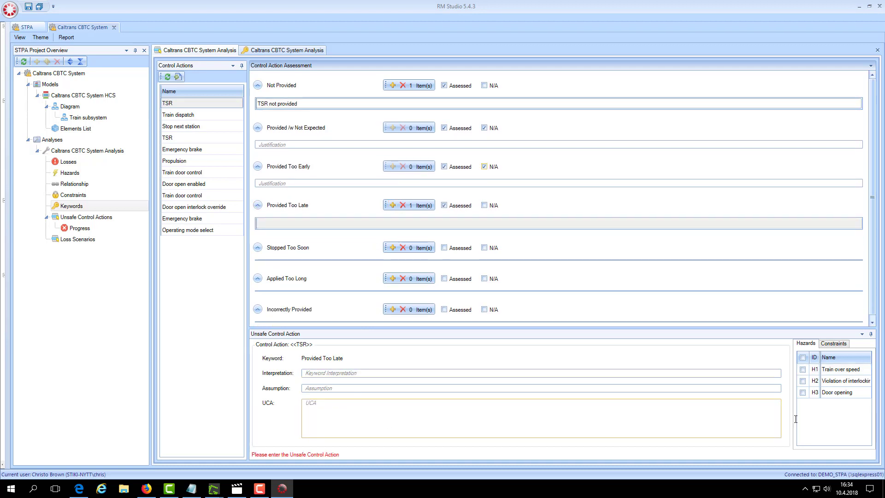
click(589, 420)
text(T)
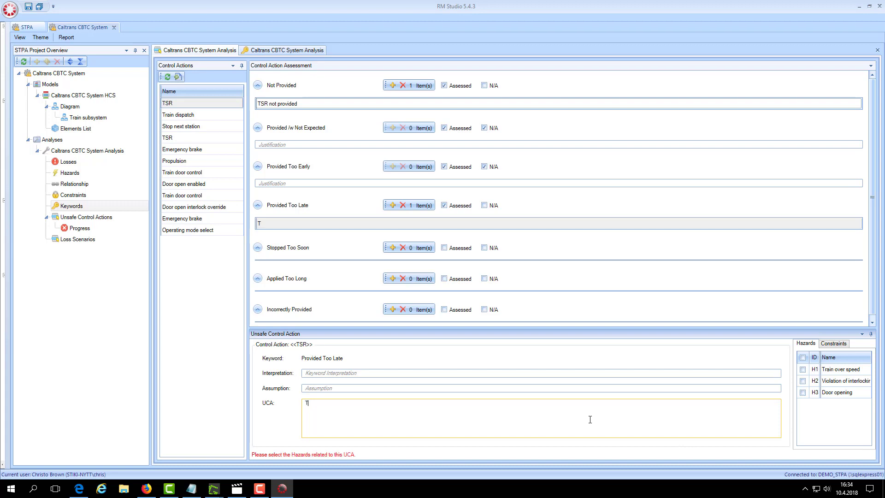
text(SR provided too late)
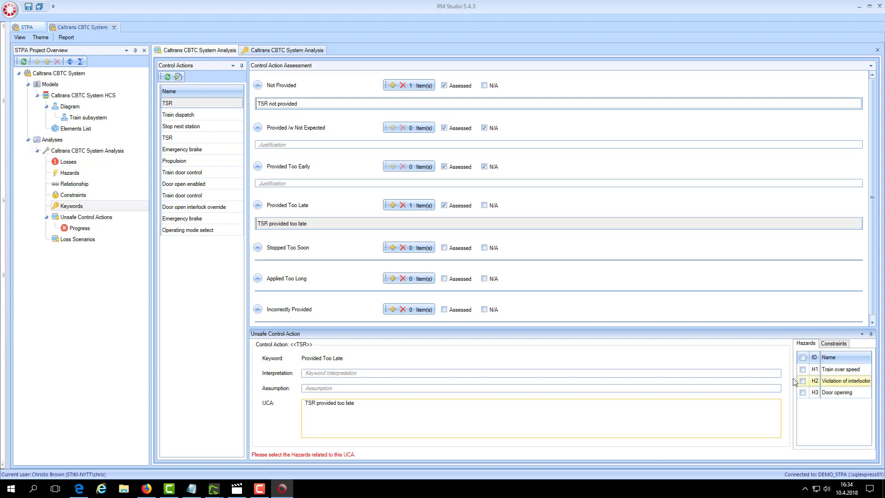
click(802, 369)
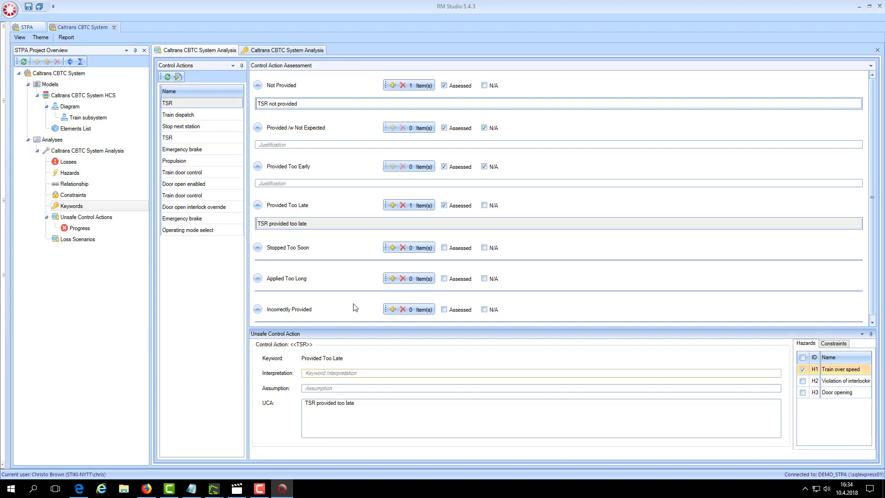
Mark the TSR keywords Stopped Too Soon, Applied Too Long and Incorrectly Provided as N/A.
click(485, 249)
click(484, 287)
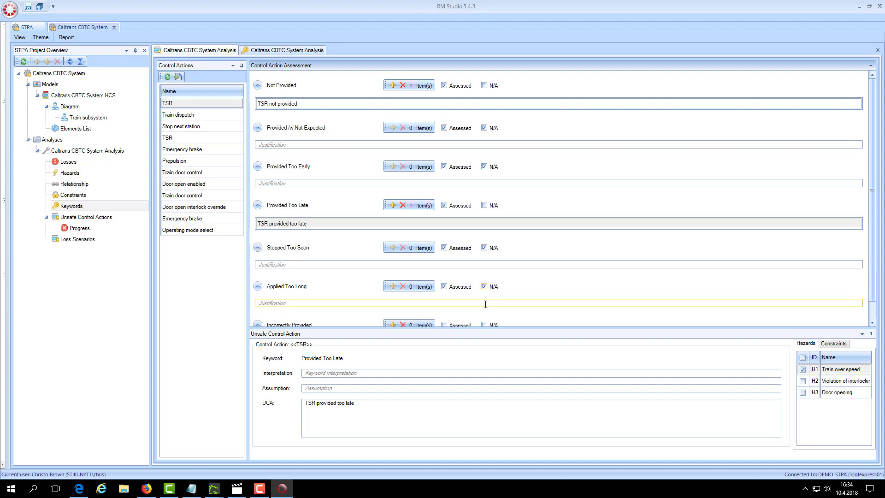
scroll(485, 295, down, 1)
click(484, 305)
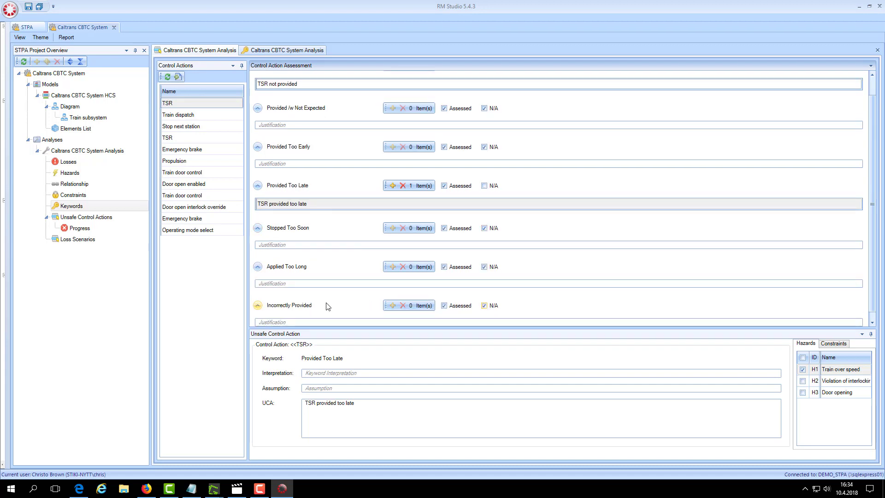
scroll(327, 307, down, 1)
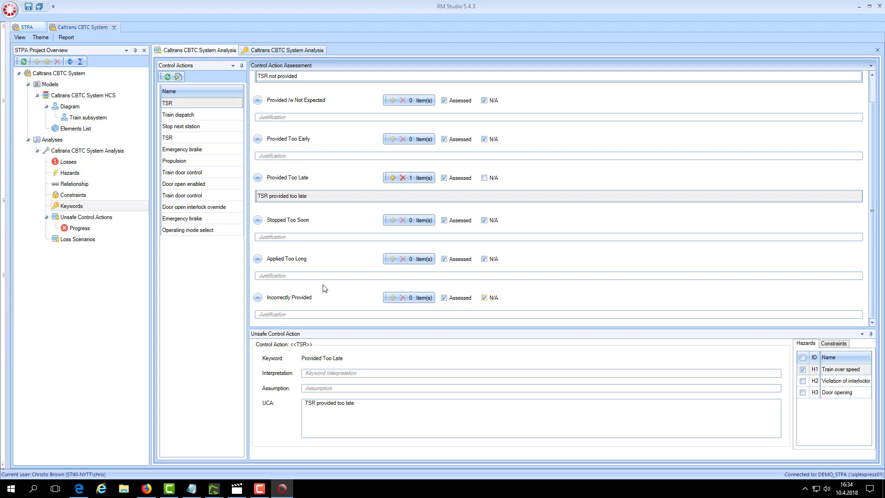
scroll(325, 288, up, 2)
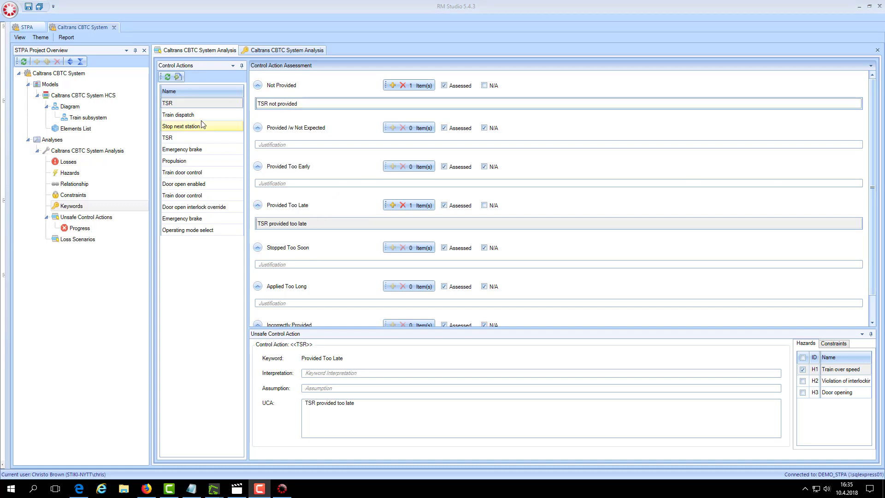
Mark the Not Provided keyword as N/A for the Propulsion control action.
click(193, 164)
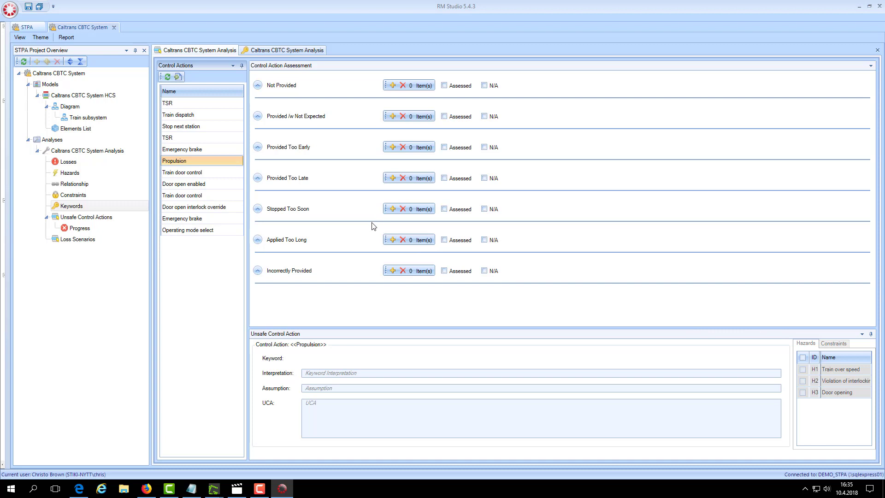
click(484, 86)
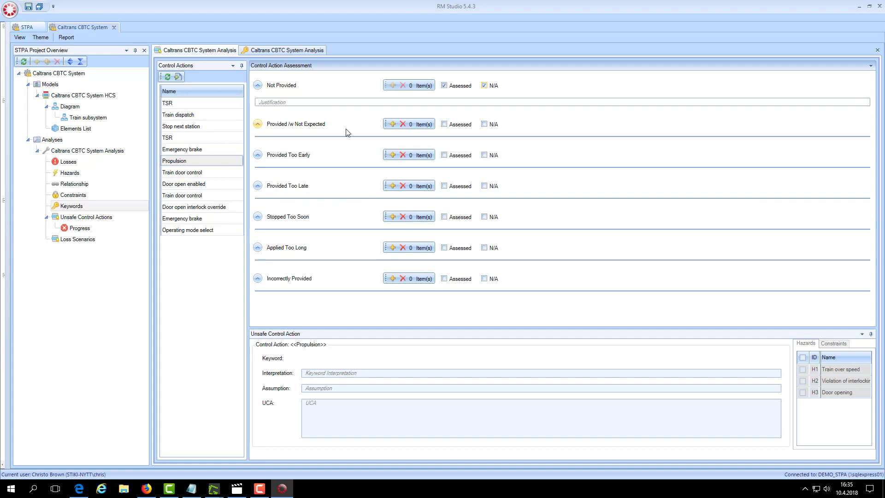
Add the Provided /w Not Expected UCA "Propulsion given when the train is not supposed to speed up" and relate it to the hazard "Train over speed".
click(393, 124)
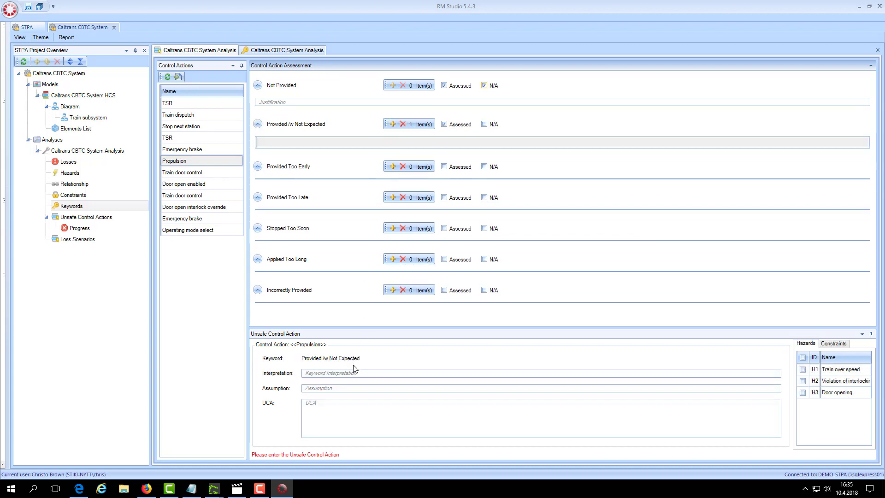
click(346, 419)
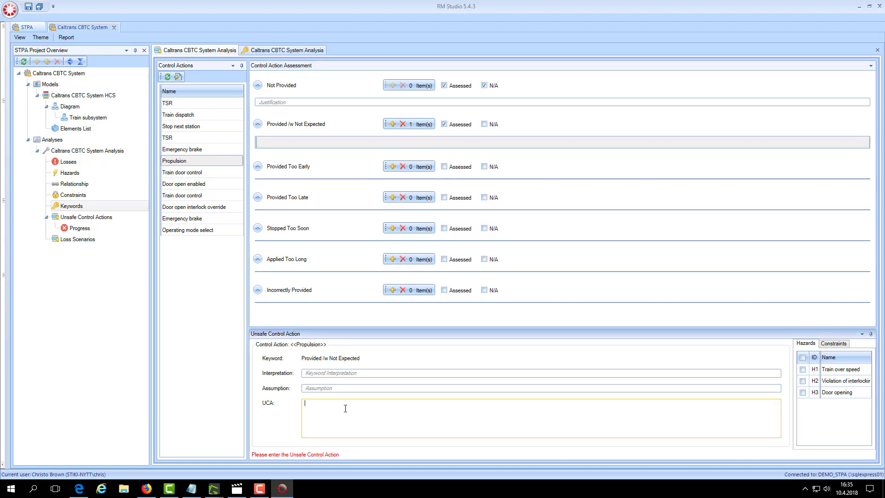
key(alt+Tab)
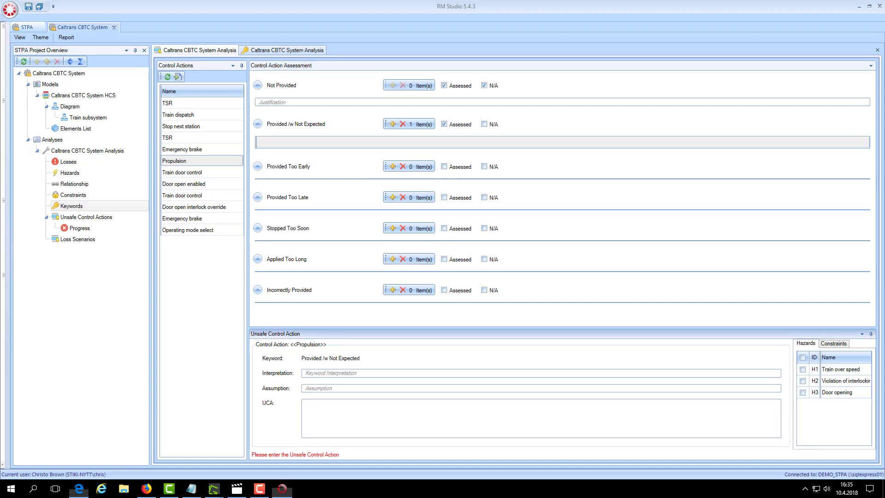
click(336, 421)
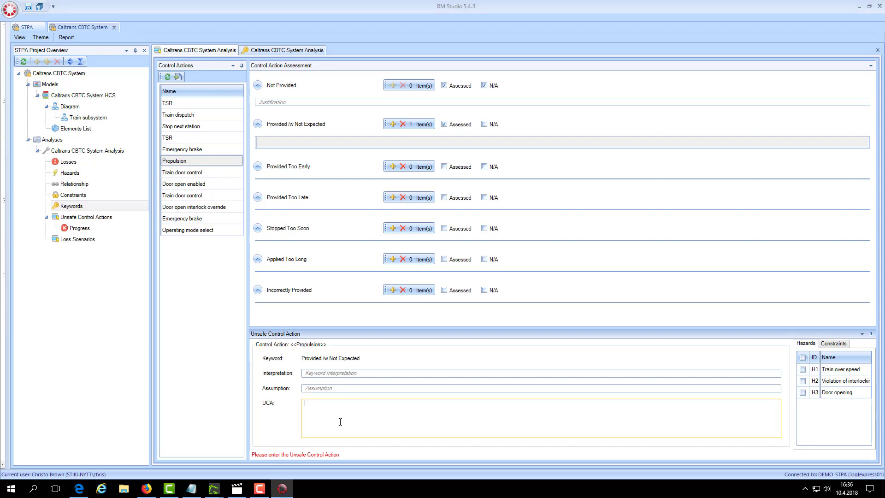
text(Propulsion given when the train is not supposed to speed up)
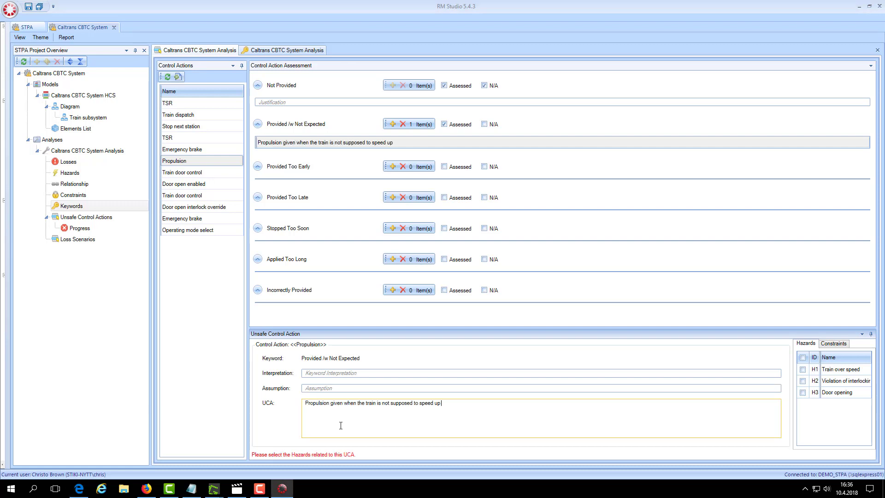
click(803, 369)
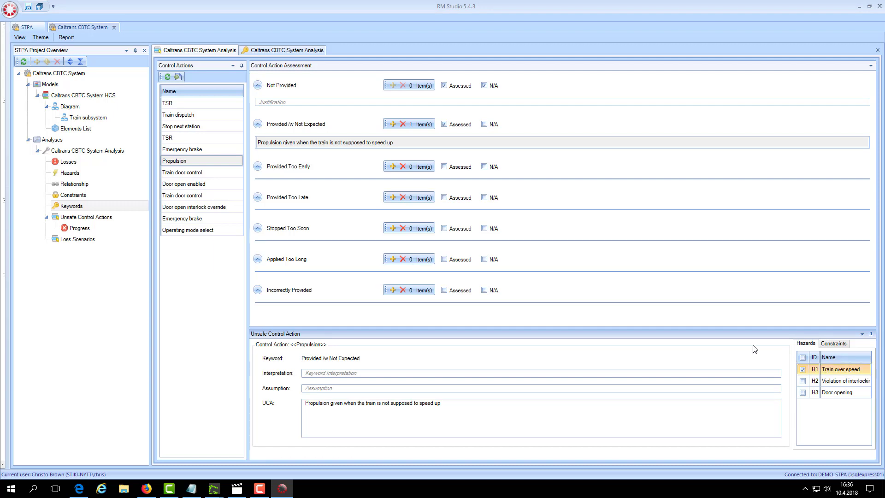
Mark the Propulsion keywords Provided Too Early, Provided Too Late, Stopped Too Soon, Applied Too Long and Incorrectly Provided as N/A.
click(483, 167)
click(485, 203)
click(484, 243)
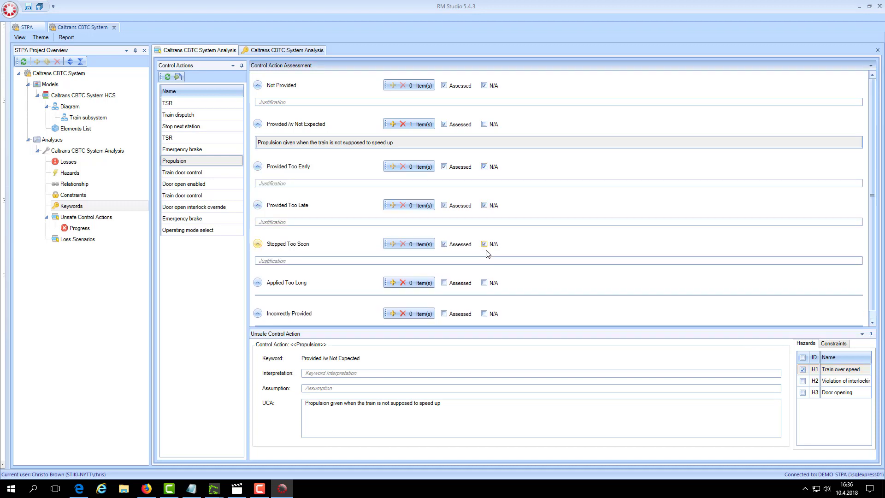
click(484, 274)
click(484, 313)
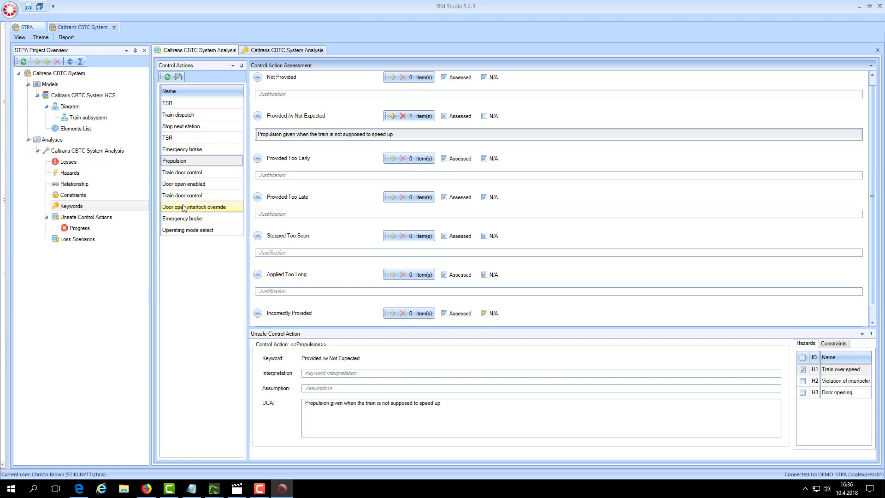
For the second Emergency brake, add the Not Provided UCA "Brake not given when the train needs to slow down" and relate it to "Train over speed".
click(197, 221)
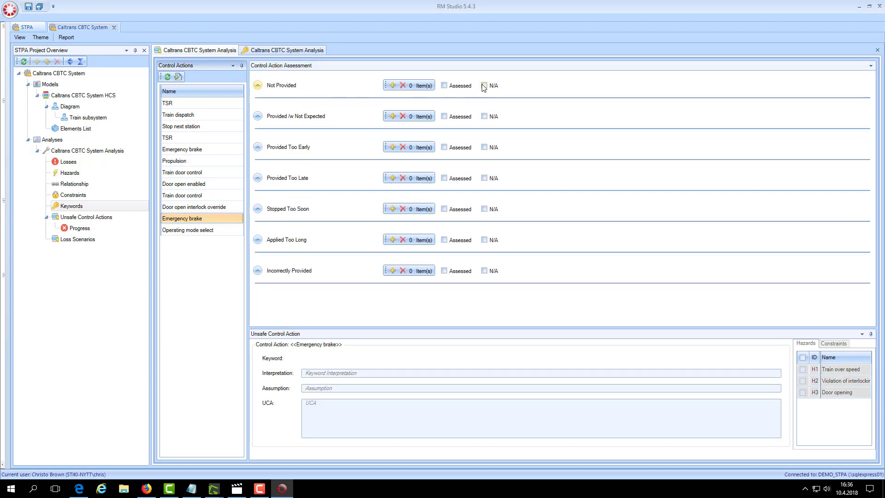
click(392, 85)
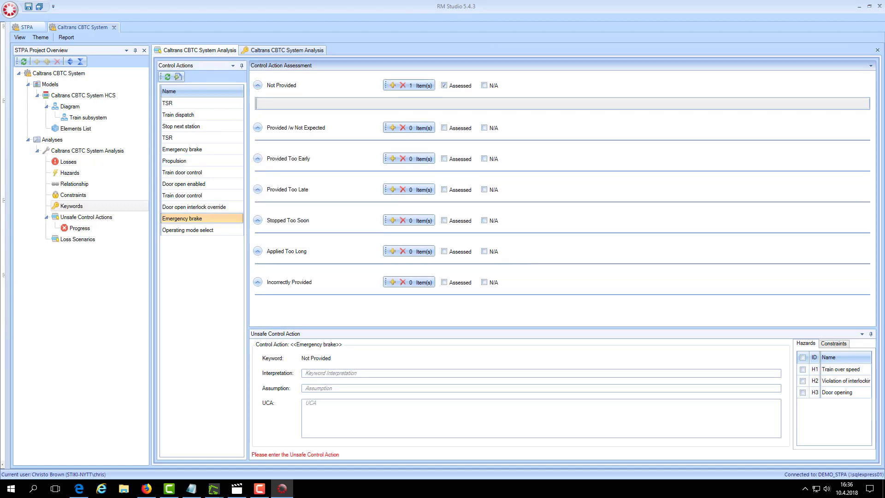
key(alt+Tab)
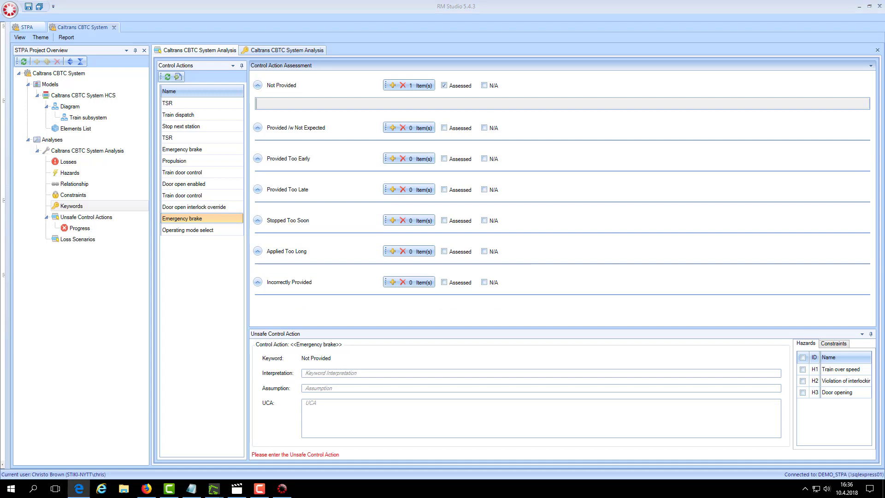
click(358, 423)
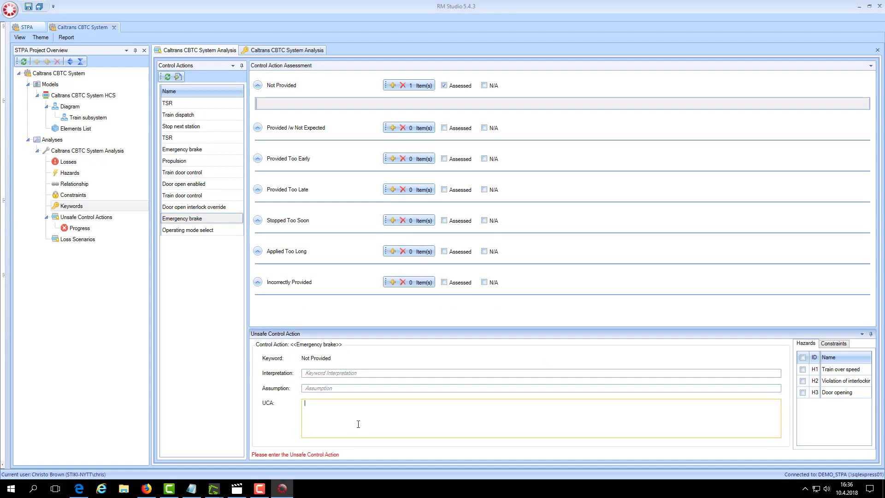
text(Brake not given when the train needs to slow down)
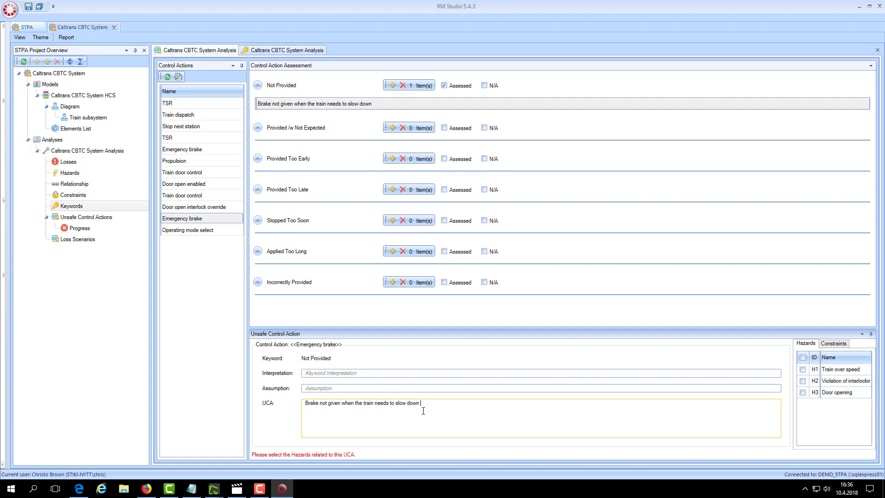
click(802, 368)
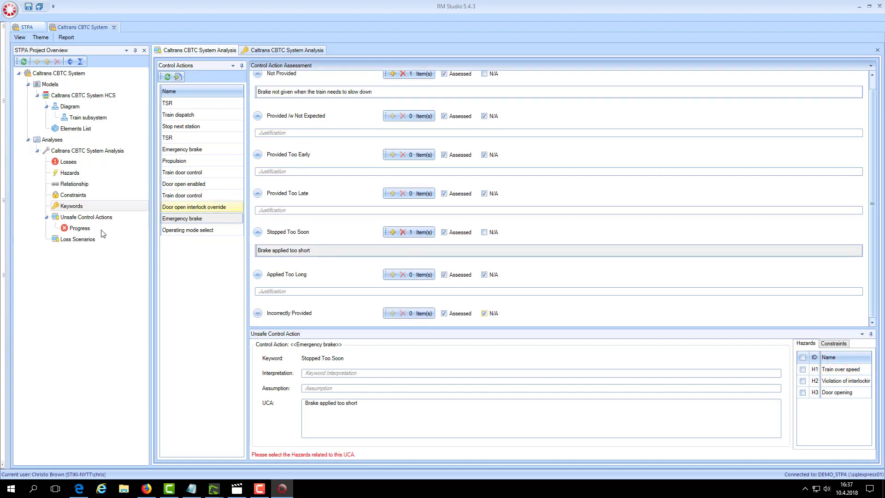
Open the progress view of the unsafe control actions and reevaluate the analysis progress.
click(79, 229)
double_click(80, 228)
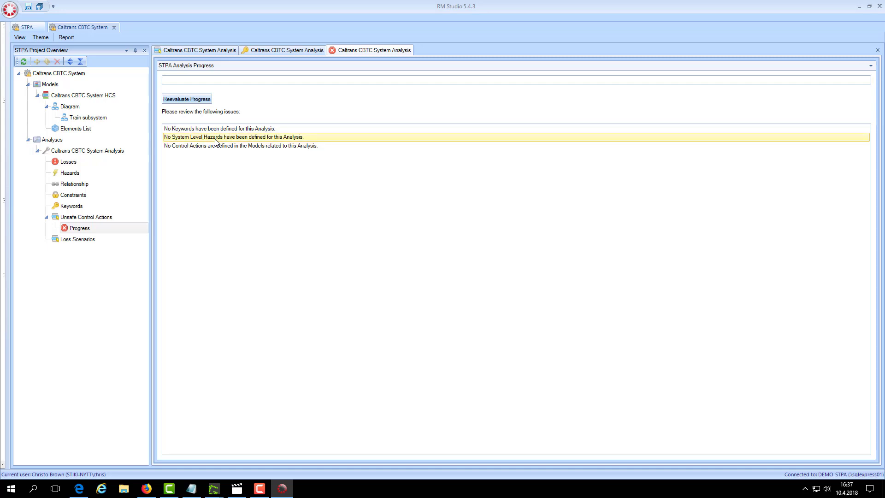
click(192, 100)
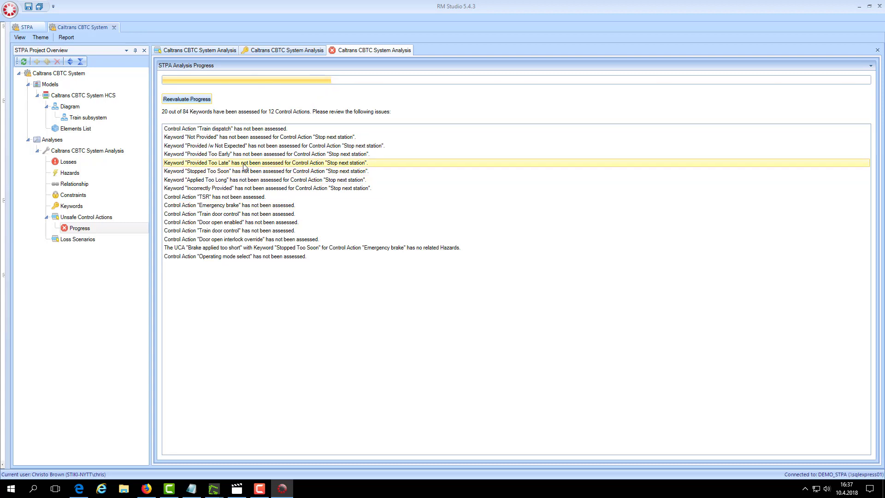
click(270, 52)
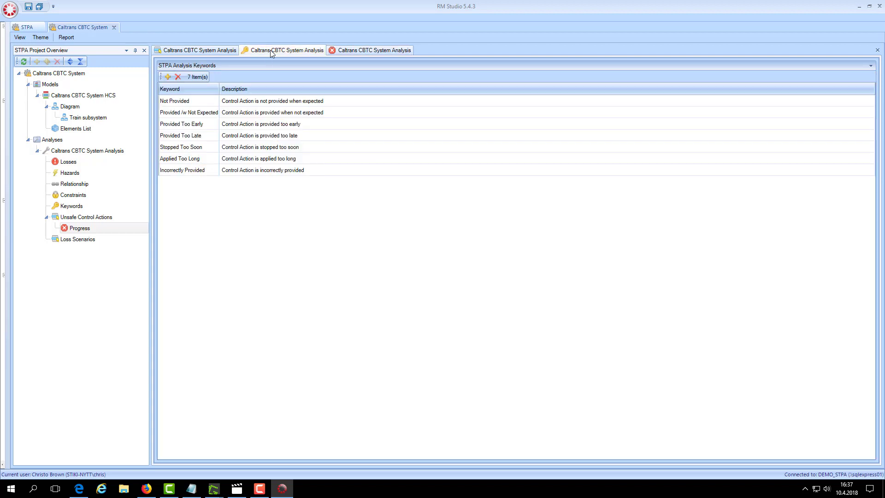
click(186, 51)
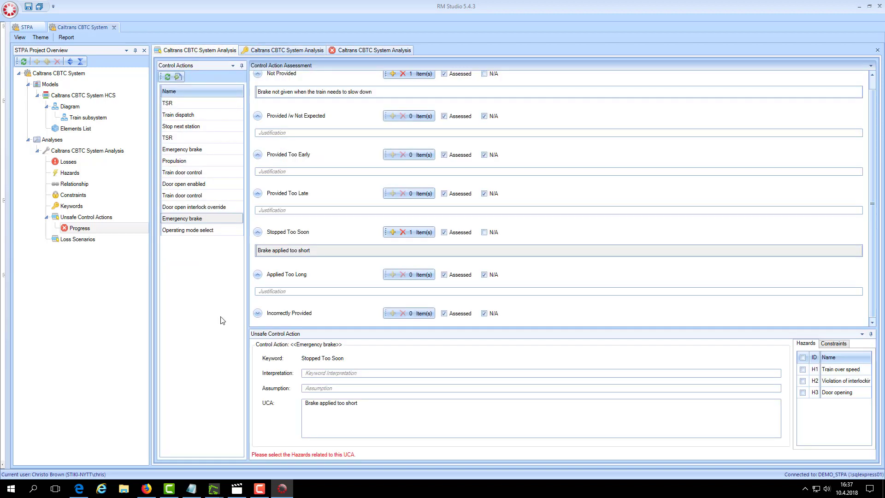
click(232, 230)
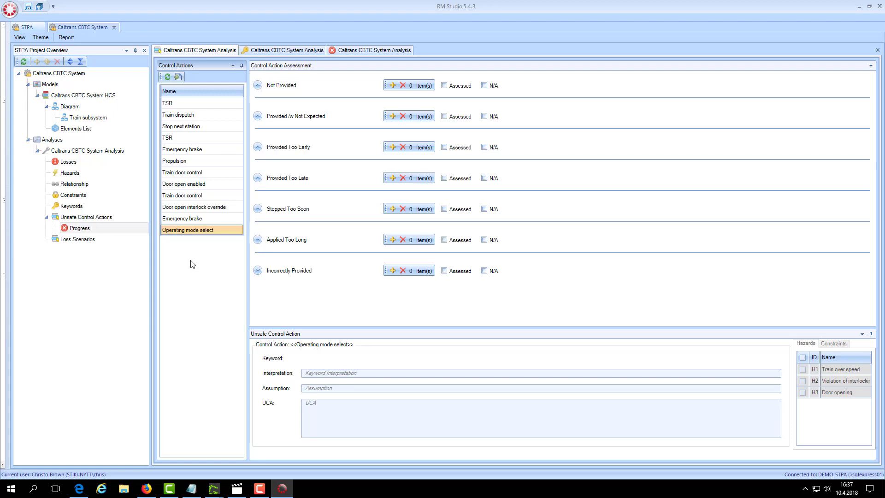
click(89, 250)
click(78, 242)
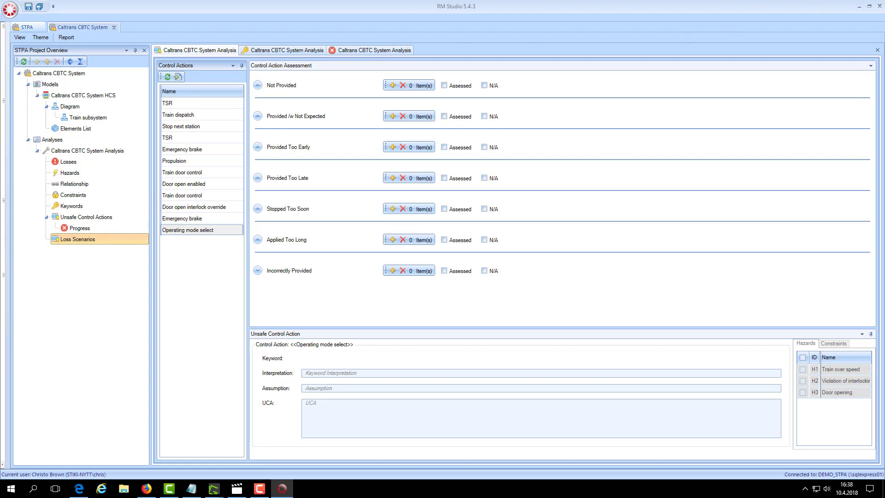
Close the three open Caltrans CBTC System Analysis views, leaving only the project overview.
click(877, 50)
click(876, 50)
click(876, 50)
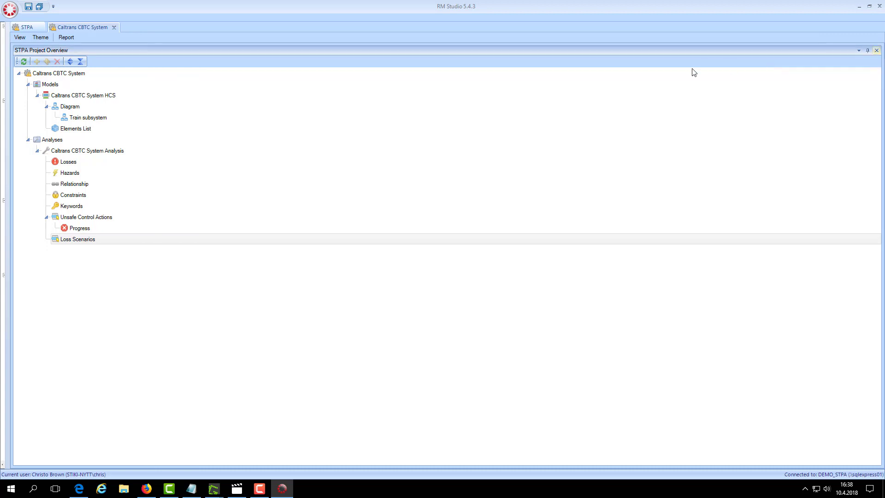
Generate the full STPA report for the Caltrans CBTC System project and maximize the report window.
click(65, 38)
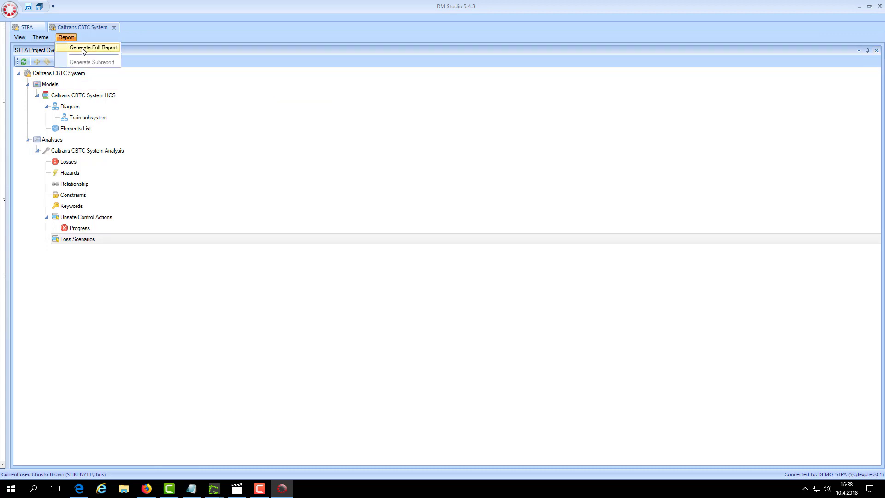
click(109, 48)
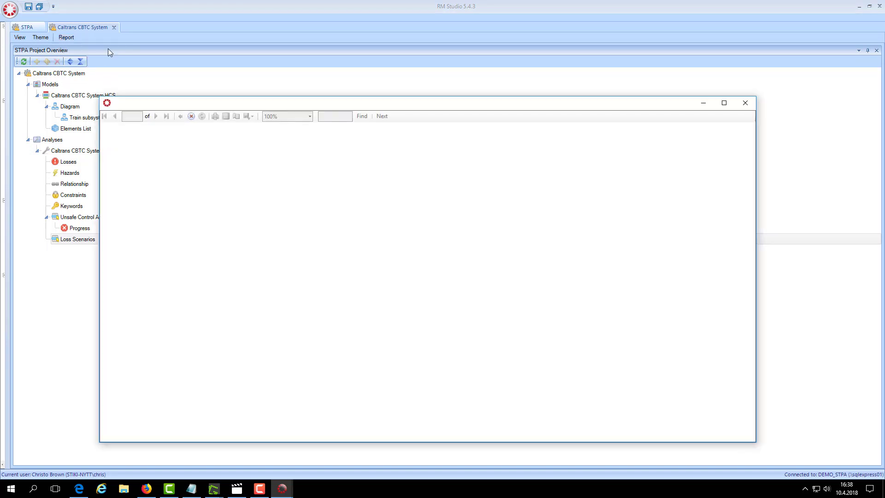
click(724, 103)
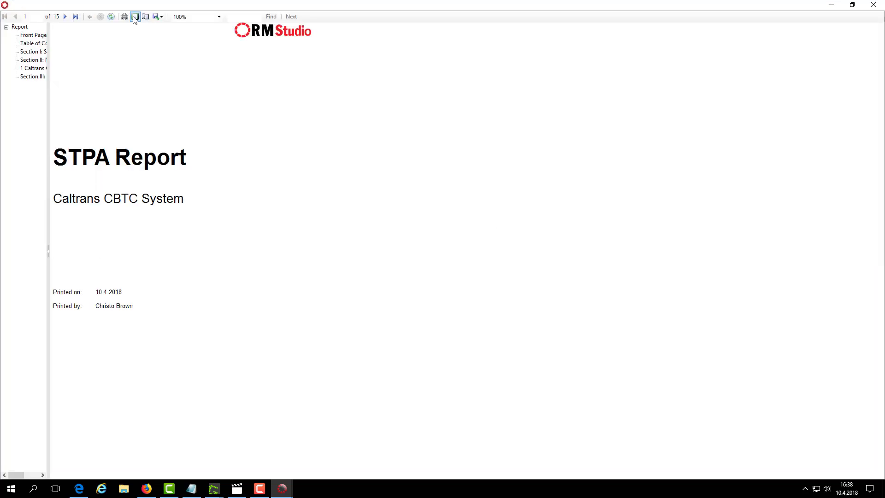
Show the STPA report in print layout and set its zoom to 100%.
click(127, 17)
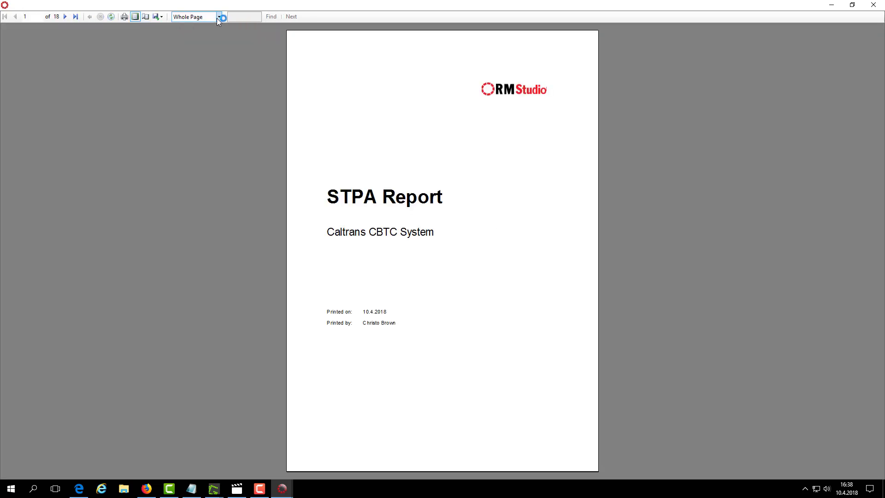
click(218, 17)
click(203, 54)
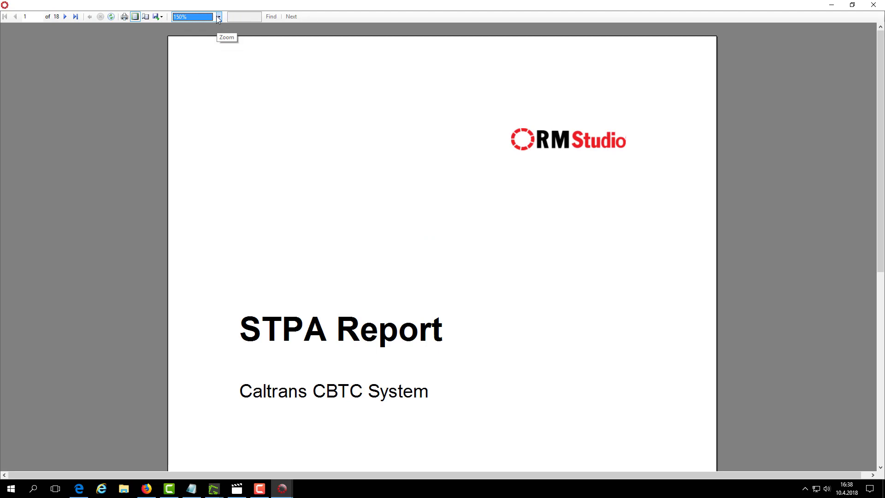
click(219, 18)
click(202, 68)
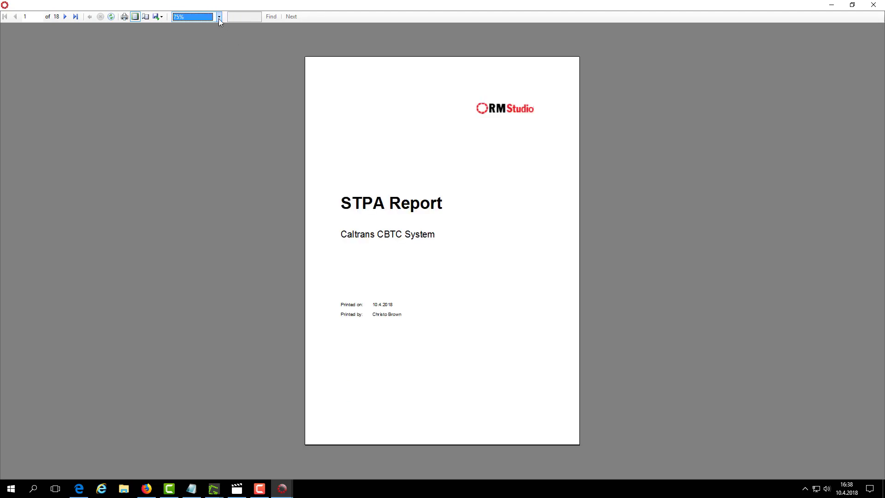
click(220, 18)
click(203, 61)
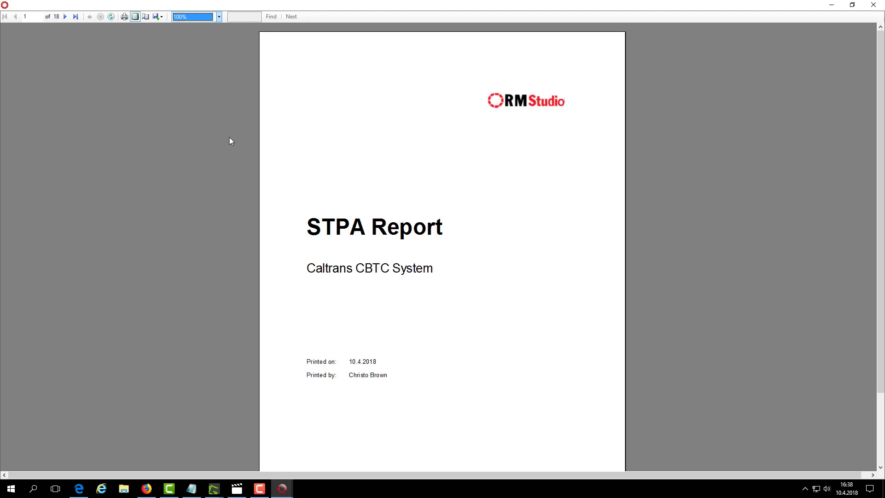
Review the report's front page, Table of Contents and STPA Project Information page.
scroll(217, 157, down, 2)
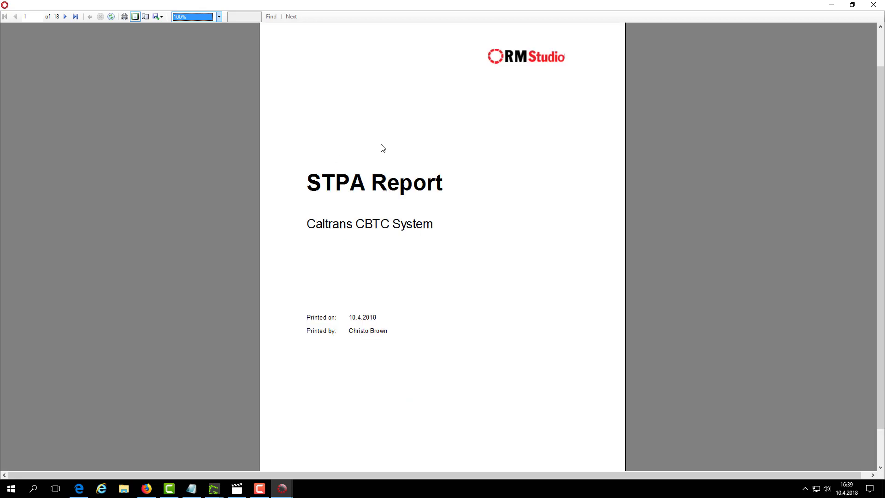
scroll(341, 285, down, 3)
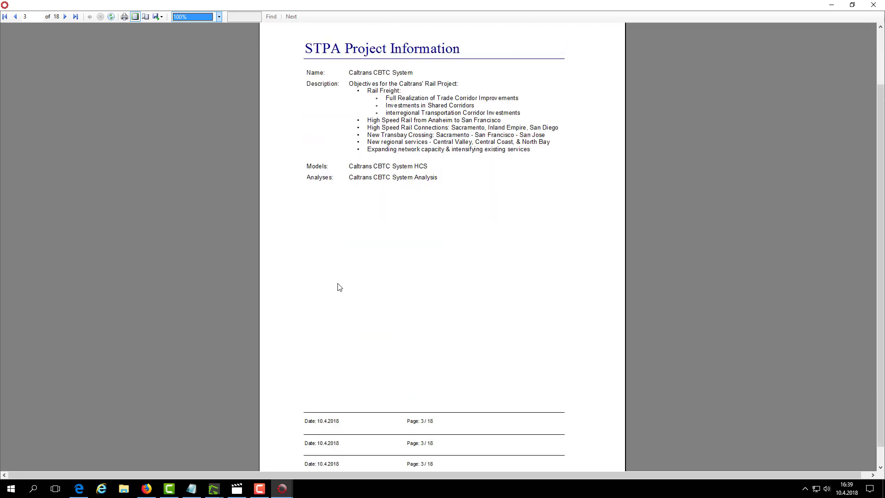
scroll(341, 285, up, 2)
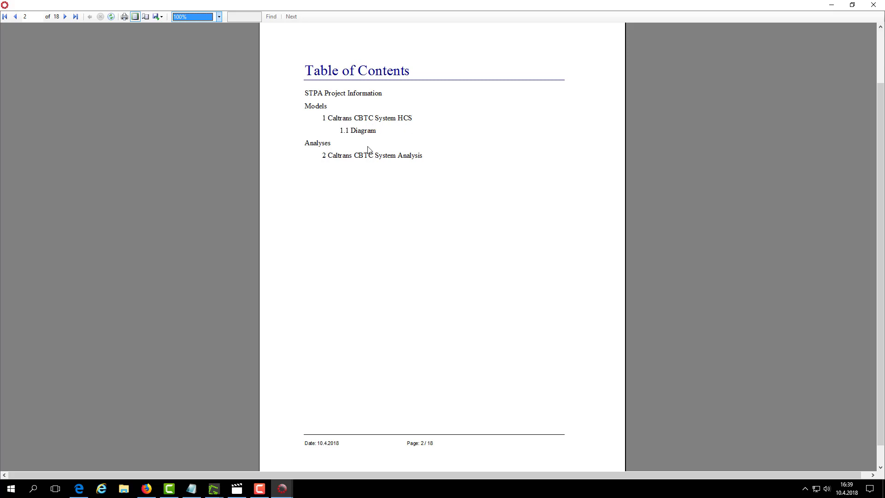
scroll(358, 240, down, 3)
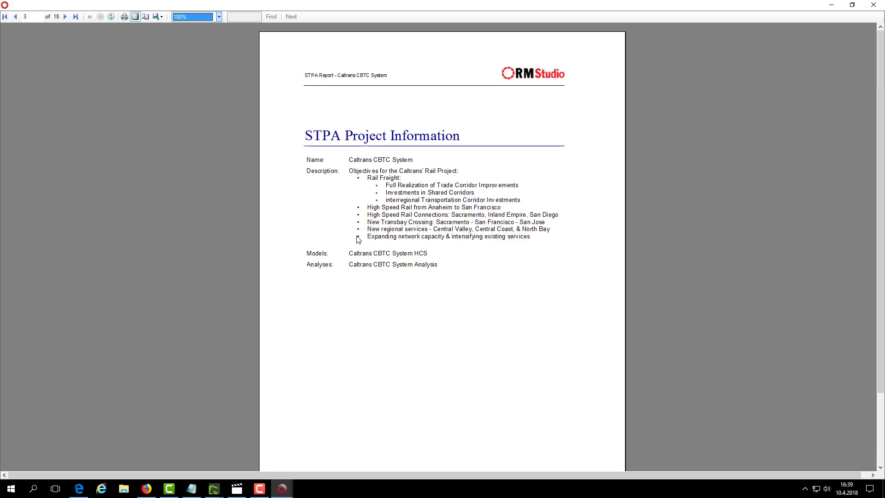
scroll(358, 240, up, 3)
scroll(358, 239, down, 3)
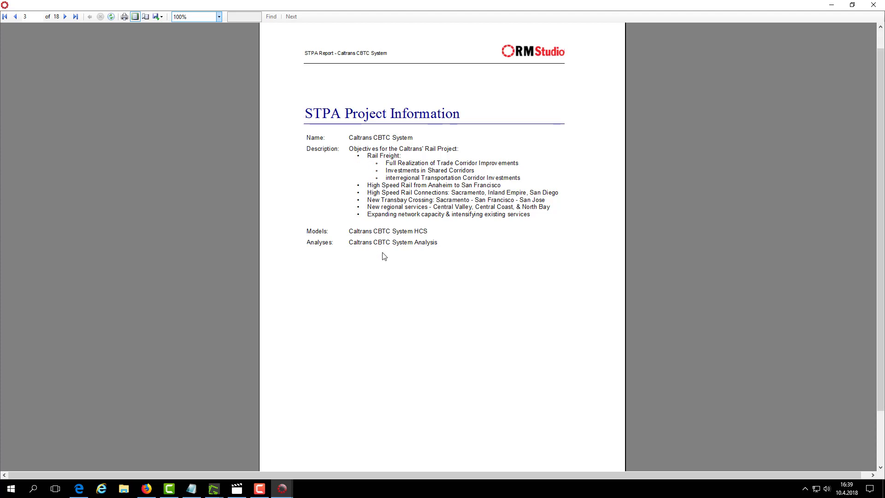
Review the report's Models section, from the Caltrans CBTC System HCS diagram through its elements, controllers and control flow to the Train subsystem diagram elements.
scroll(374, 279, down, 2)
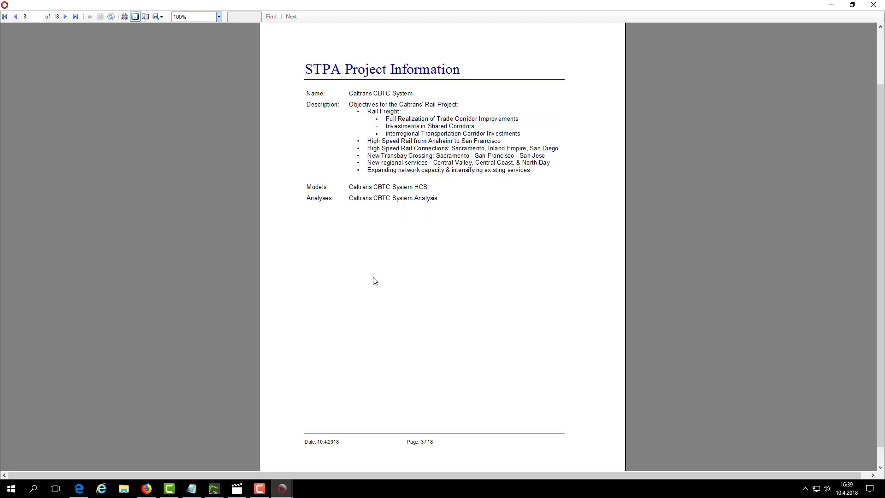
scroll(374, 280, down, 2)
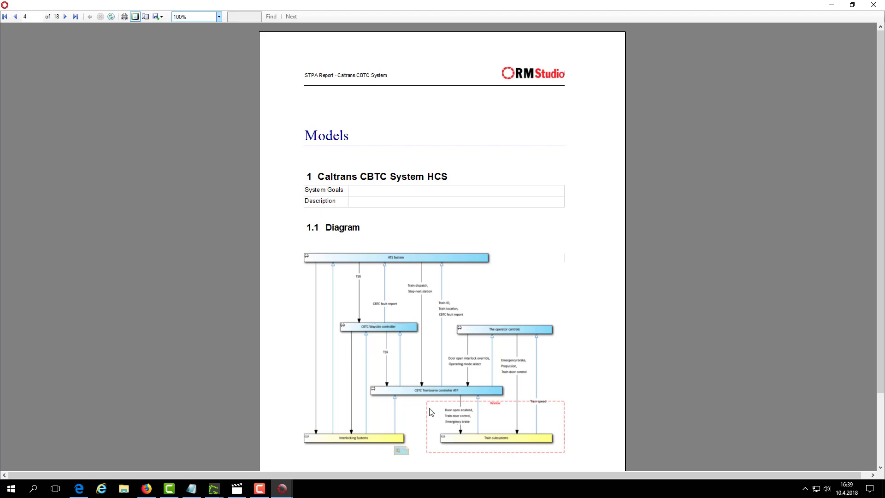
scroll(302, 359, down, 1)
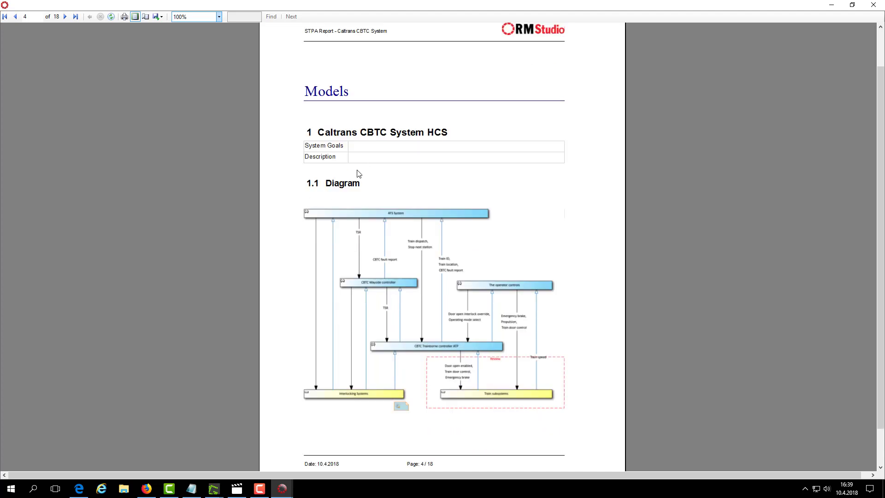
scroll(297, 305, down, 10)
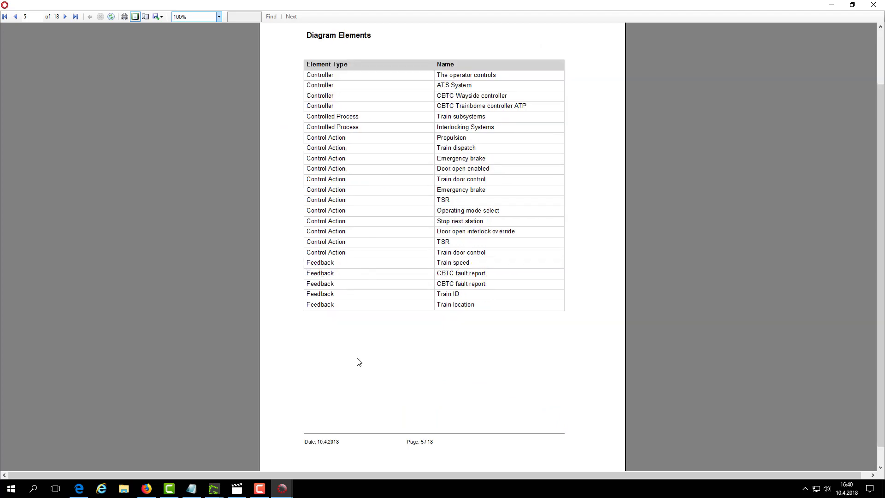
scroll(360, 360, down, 10)
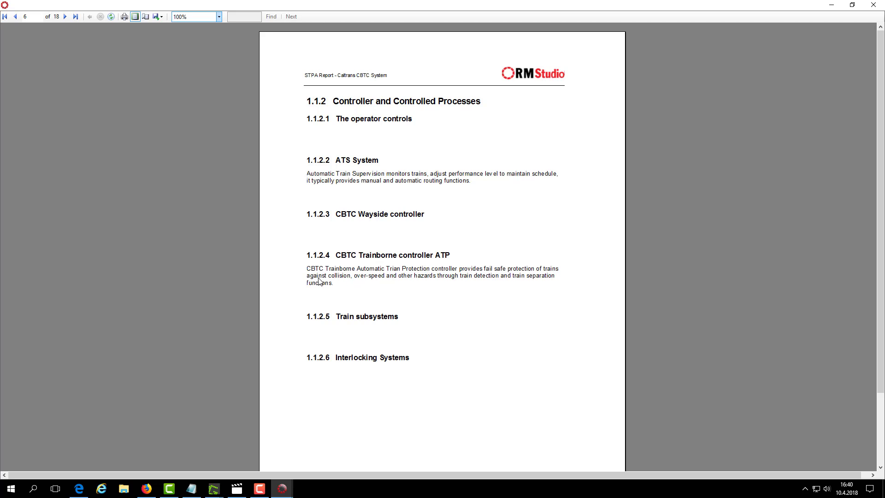
scroll(349, 308, down, 5)
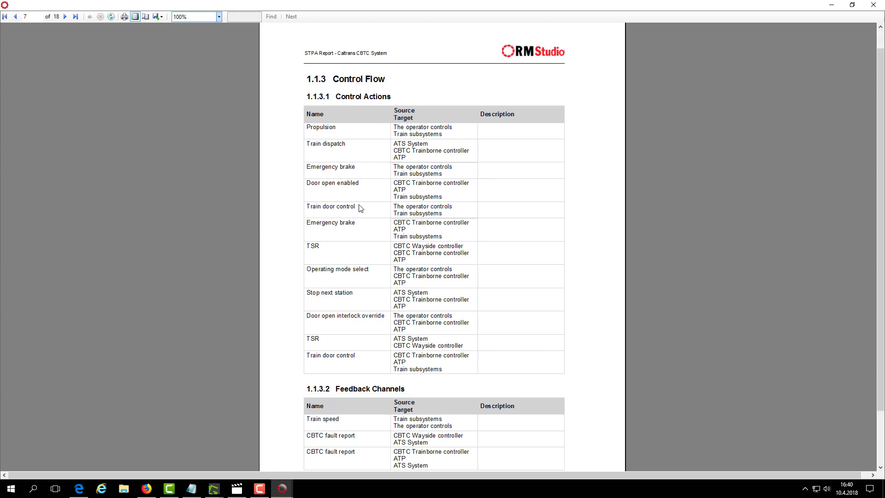
scroll(361, 208, down, 10)
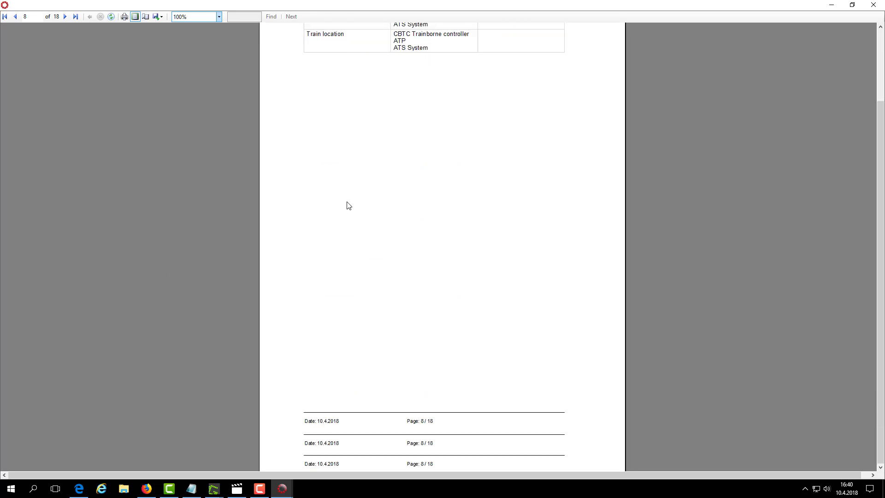
scroll(348, 205, down, 3)
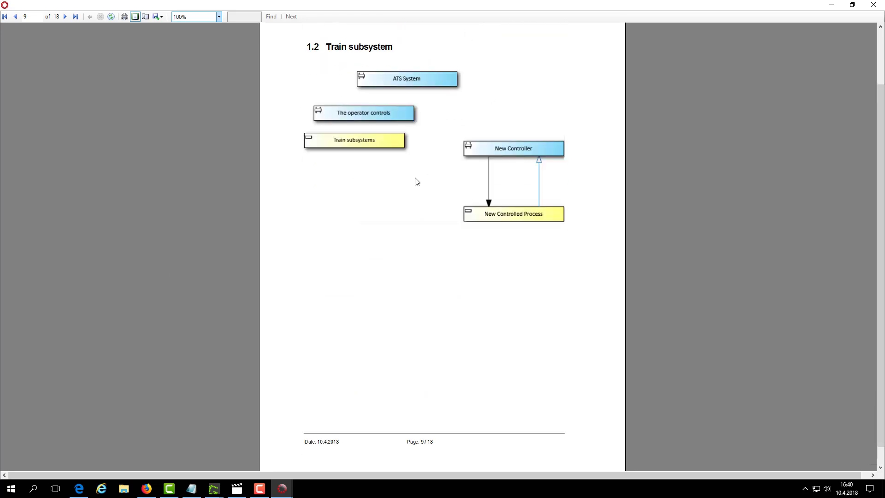
scroll(398, 199, down, 3)
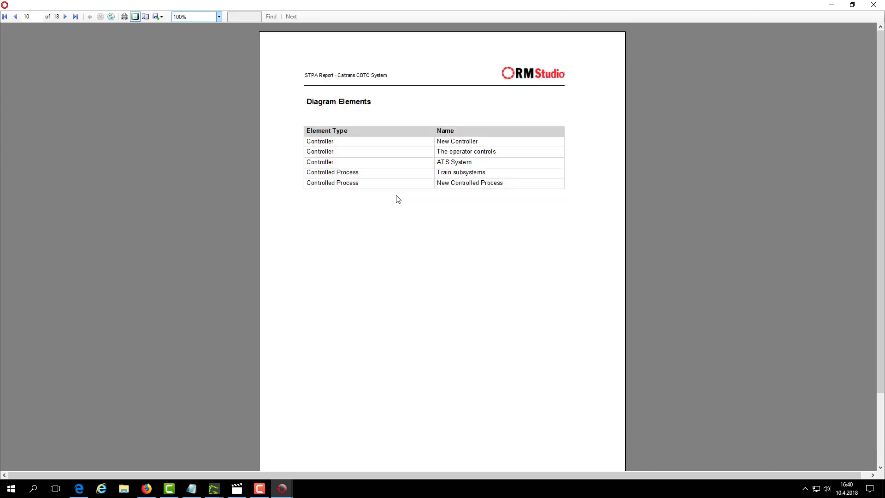